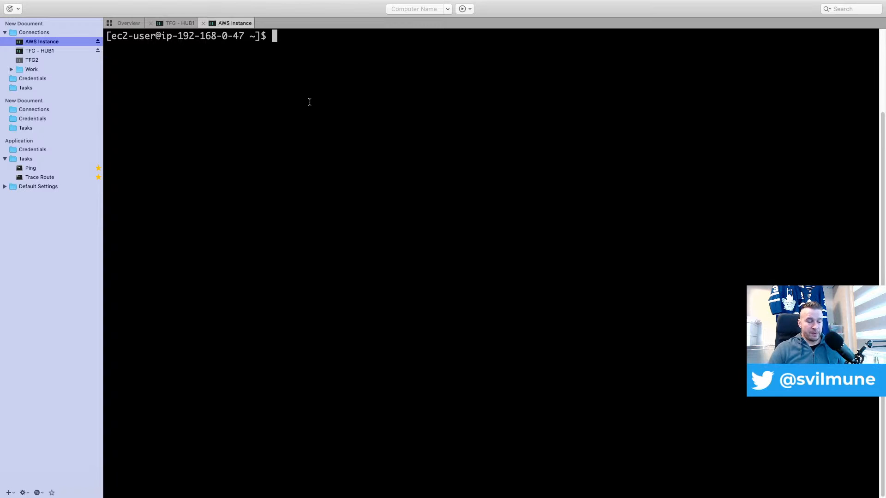
# Connect over SSH to the compute instance at 10.0.0.2 as opc using the key file OCI.ppk
pyautogui.write('ssh')
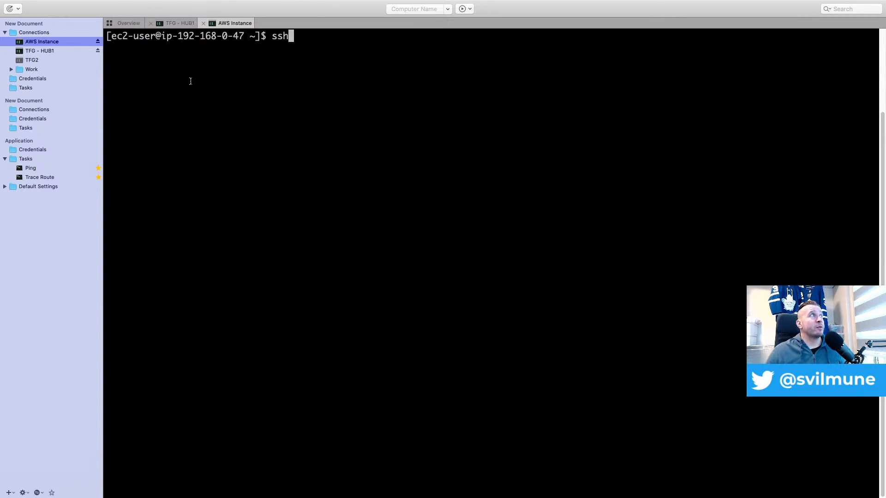
pyautogui.write(' -i OC')
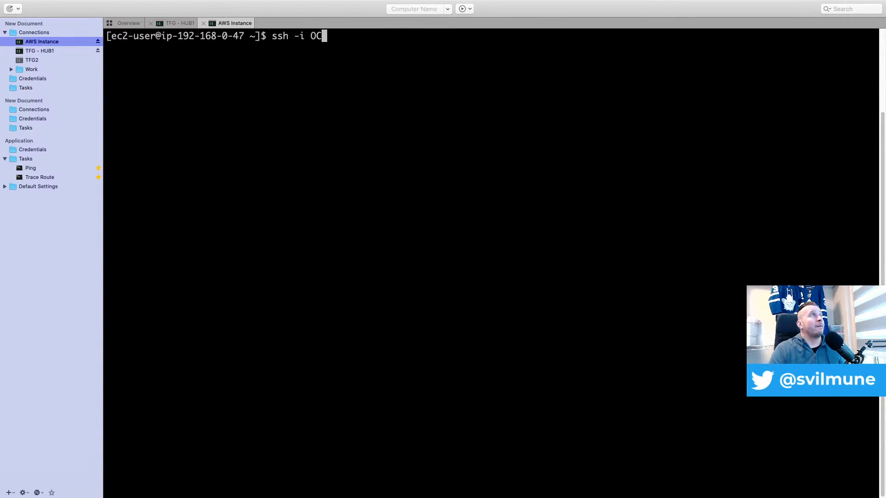
pyautogui.press('Tab')
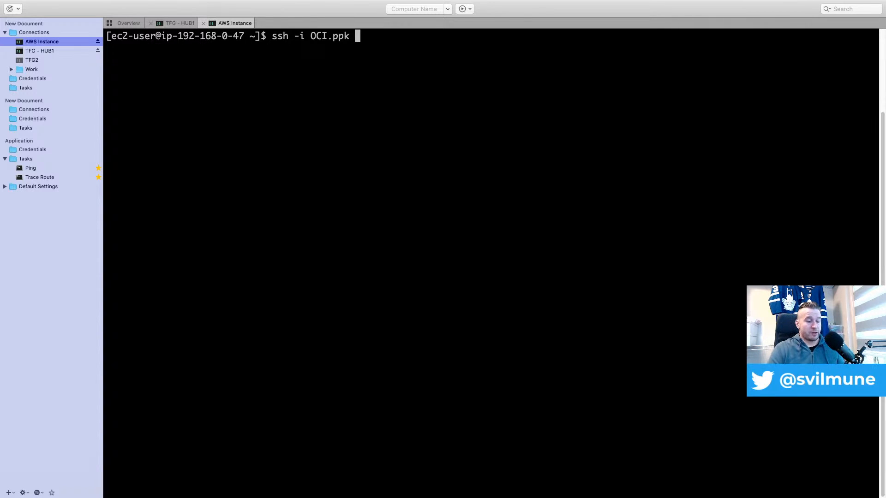
pyautogui.write('10.0.02')
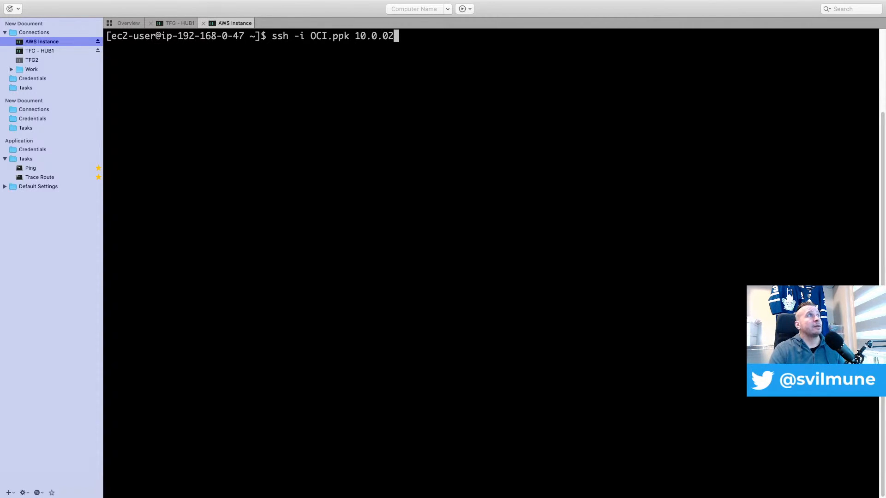
pyautogui.press('BackSpace')
pyautogui.write('.2')
pyautogui.press('Left')
pyautogui.press('Left')
pyautogui.press('Left')
pyautogui.press('Left')
pyautogui.press('Left')
pyautogui.press('Left')
pyautogui.press('Left')
pyautogui.press('Left')
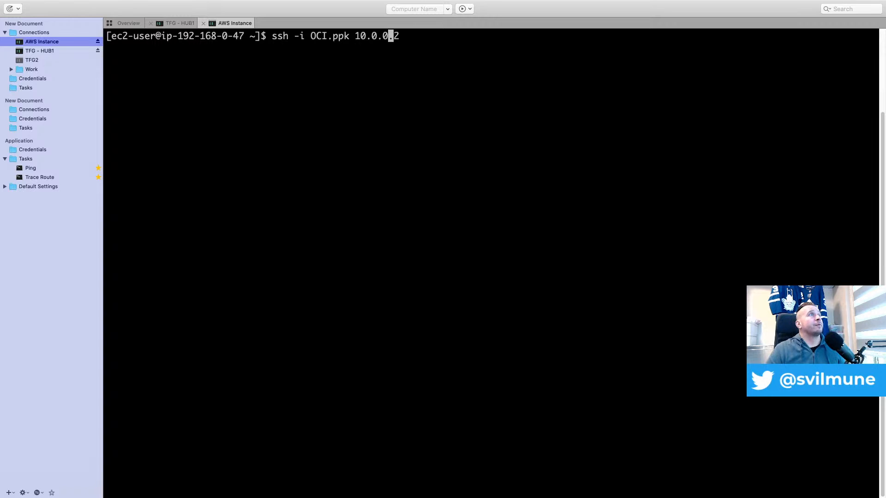
pyautogui.write('opc@')
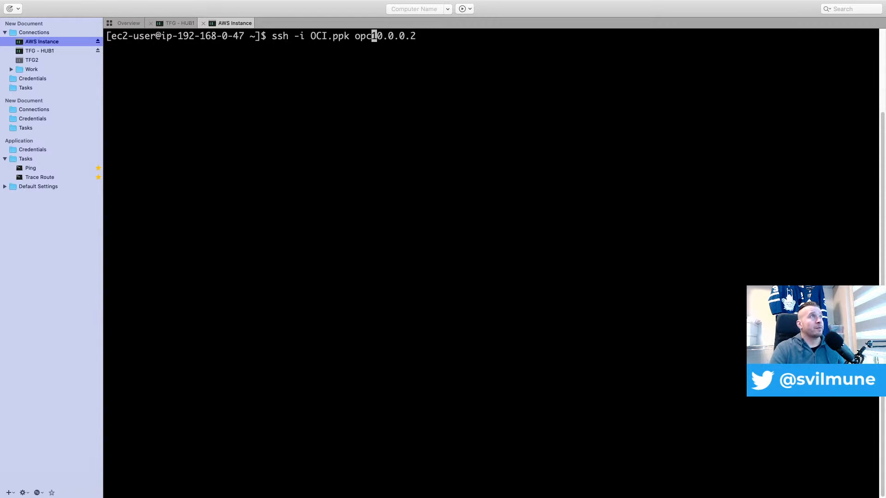
pyautogui.press('Return')
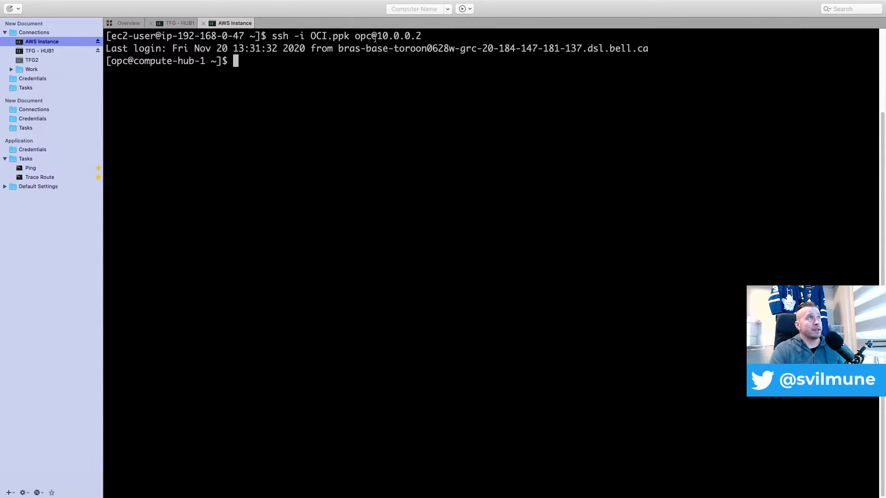
# Exit the SSH session on the compute instance and switch to Brave Browser
pyautogui.write('exit')
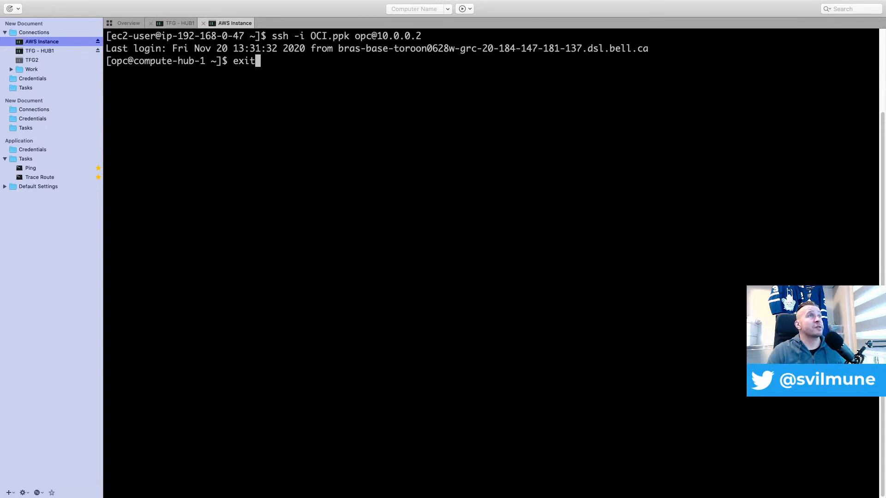
pyautogui.press('Return')
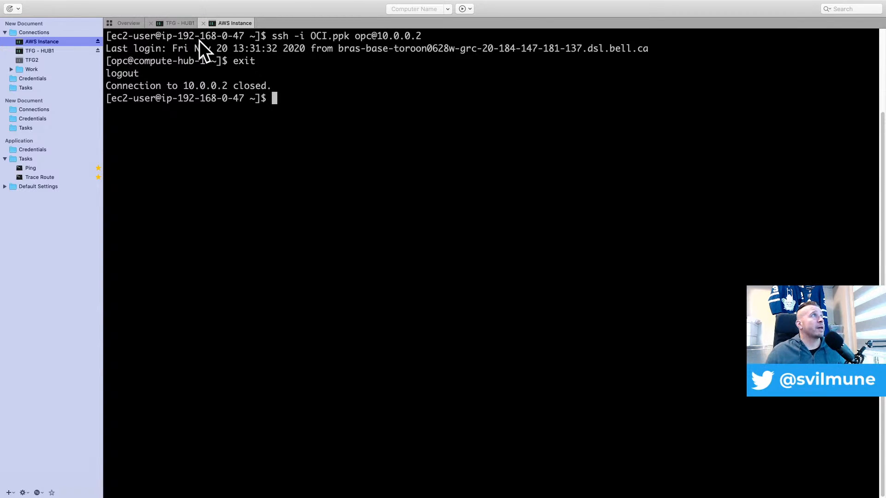
pyautogui.moveTo(508, 497)
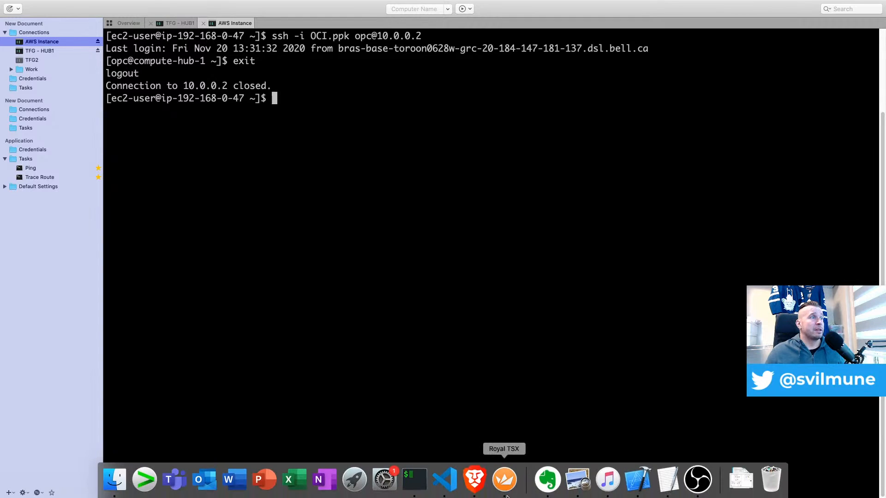
pyautogui.click(476, 489)
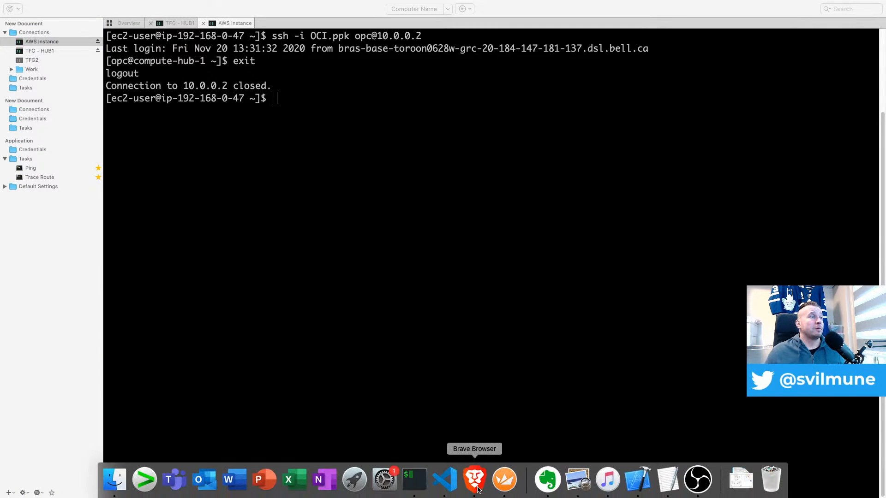
pyautogui.click(477, 487)
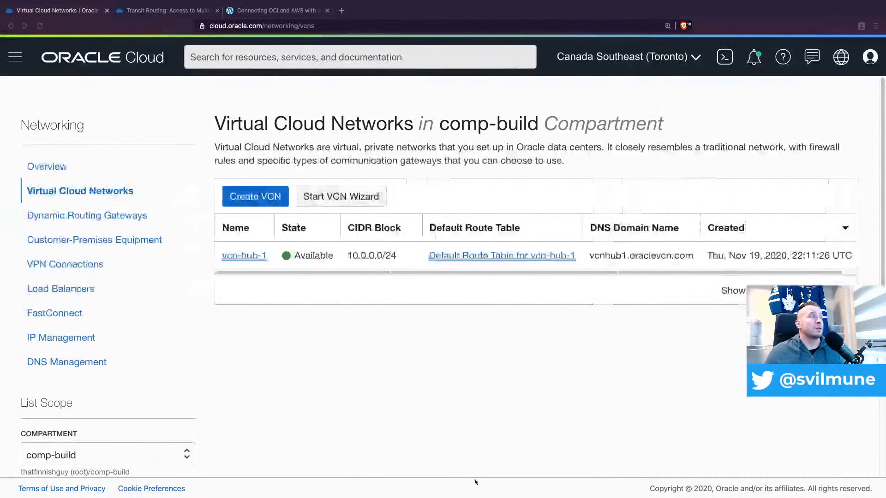
# Create a virtual cloud network named vcn-spoke-1 in comp-build with the CIDR block 10.0.1.0/24
pyautogui.click(260, 203)
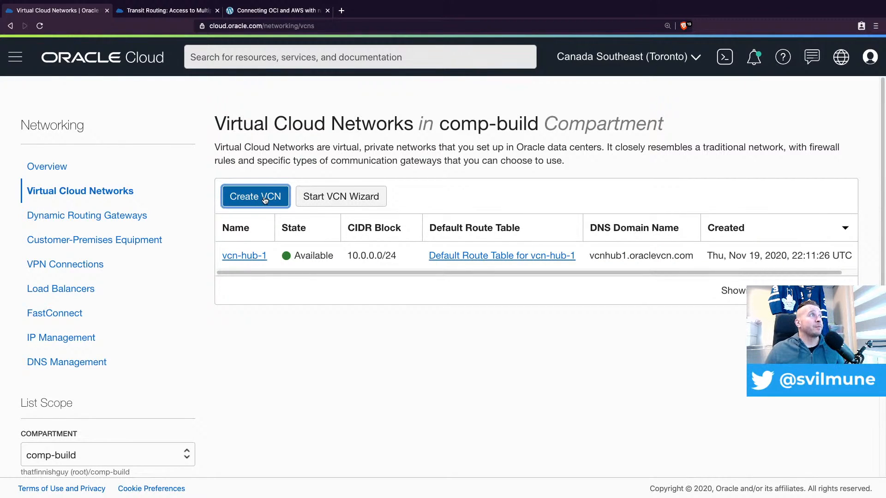
pyautogui.click(415, 165)
pyautogui.write('vc')
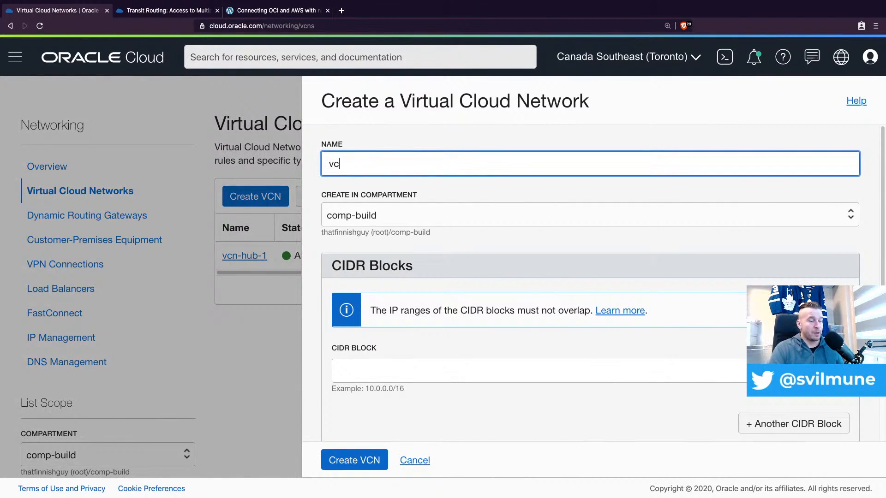
pyautogui.write('n-spoe')
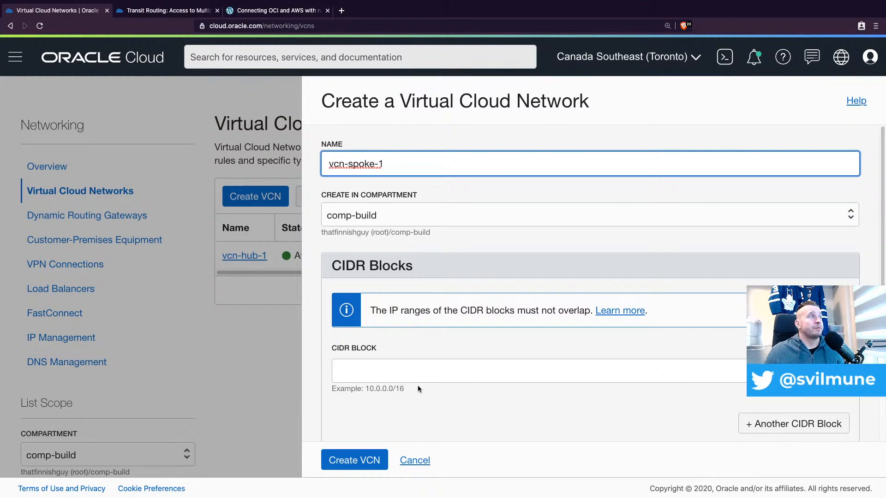
pyautogui.click(417, 369)
pyautogui.write('10.0.')
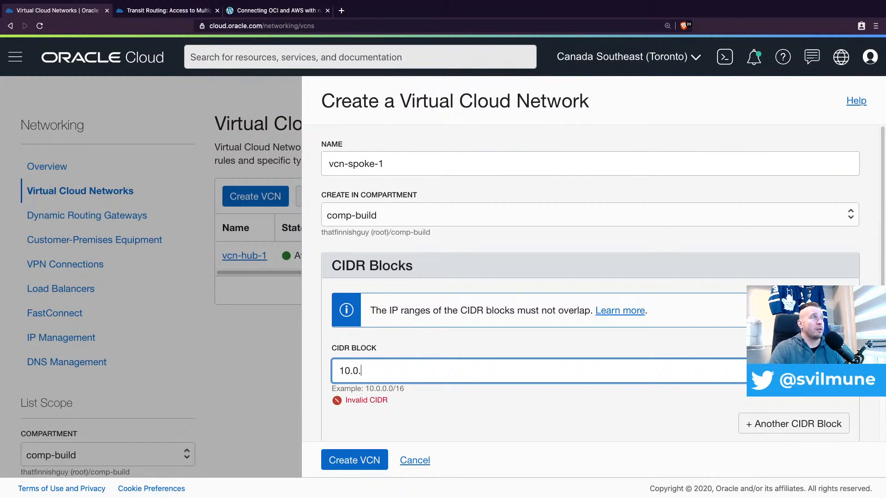
pyautogui.write('1.0/24')
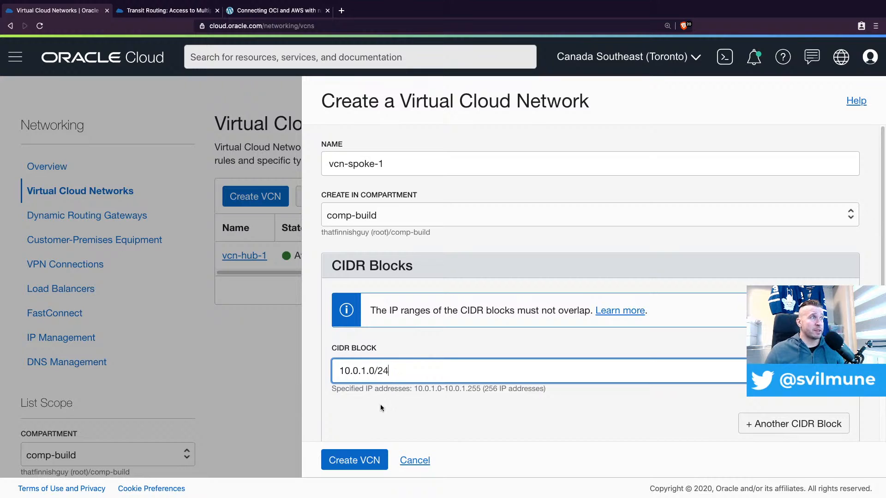
pyautogui.click(359, 460)
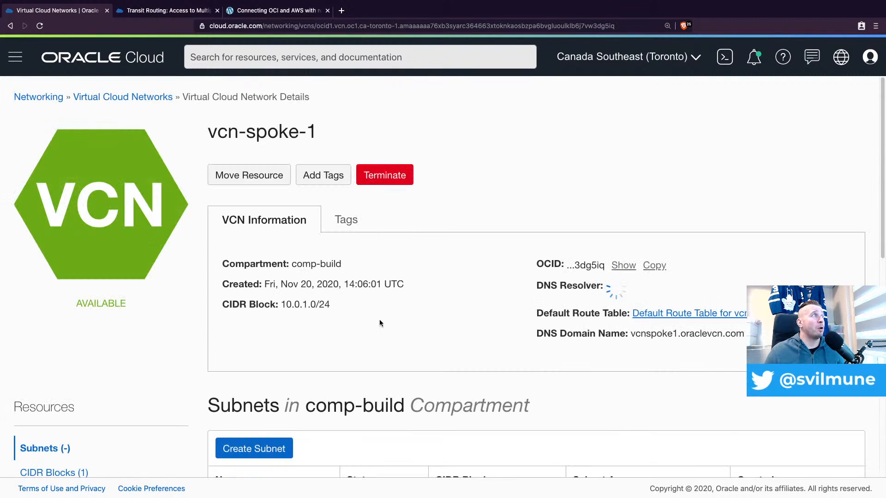
# Start a new subnet in vcn-spoke-1 and name it subnet-private-spoke-1
pyautogui.scroll(-3, 379, 319)
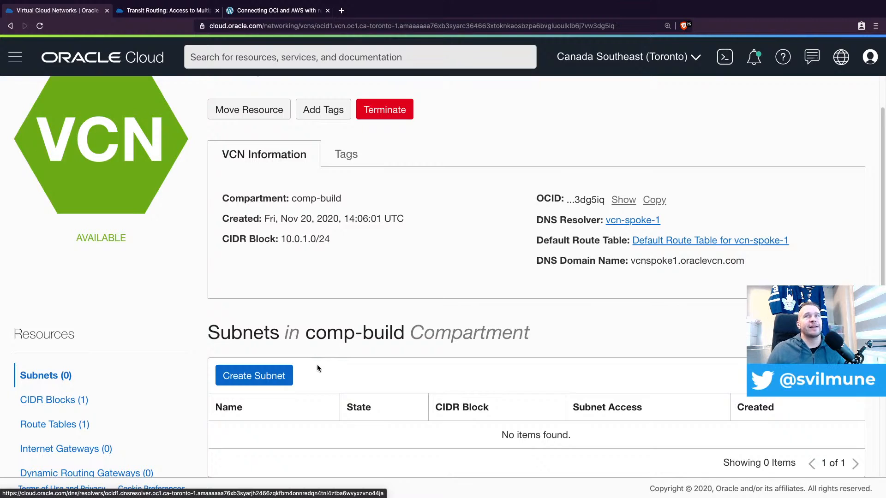
pyautogui.click(268, 378)
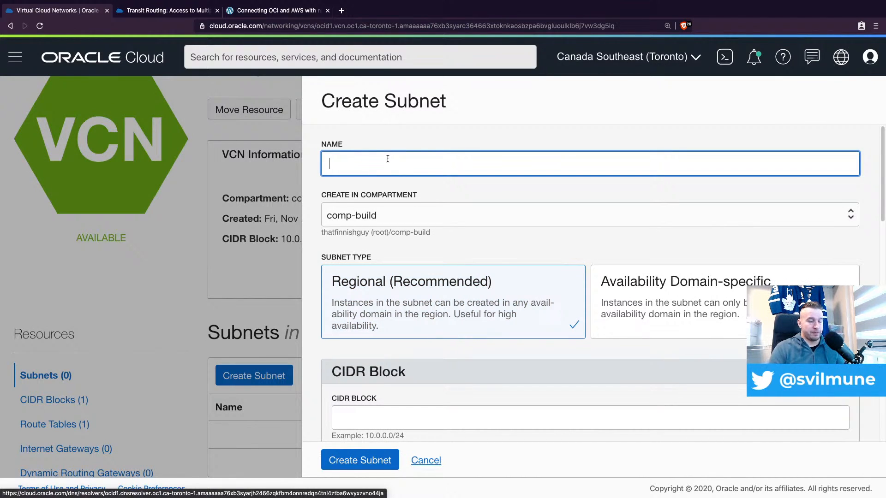
pyautogui.write('10')
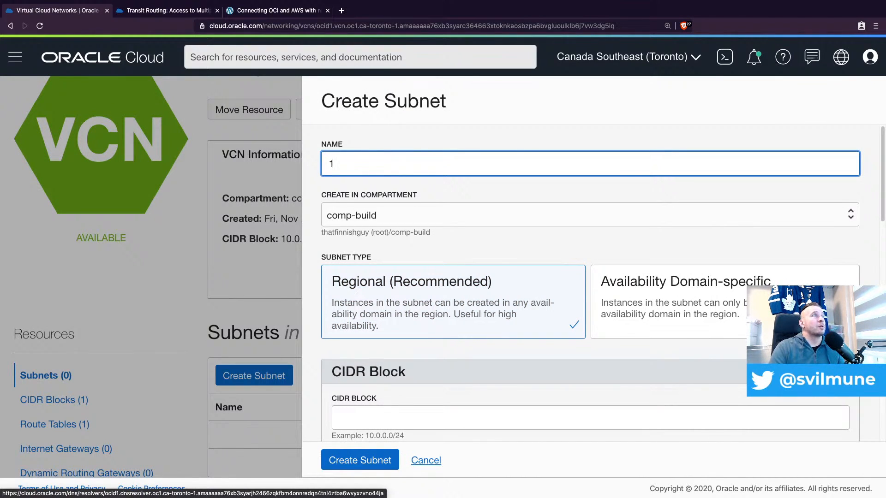
pyautogui.press('BackSpace')
pyautogui.write('subme')
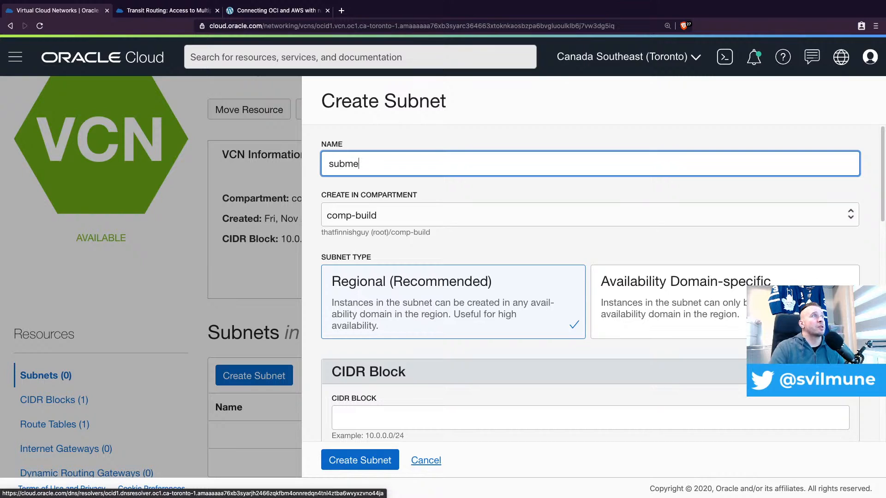
pyautogui.press('BackSpace')
pyautogui.press('BackSpace')
pyautogui.write('net-p')
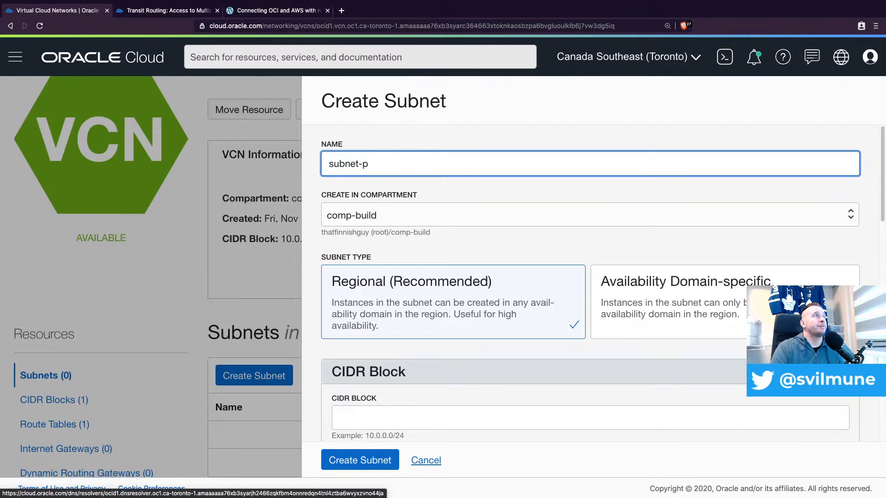
pyautogui.write('rivate-spoke-1')
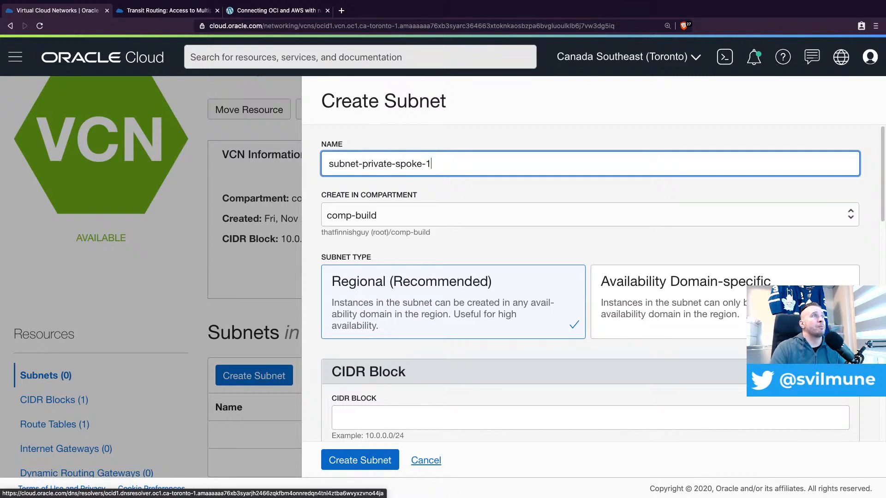
# Set the subnet's CIDR block to 10.0.1.0/24 and assign Default Route Table for vcn-spoke-1
pyautogui.click(437, 417)
pyautogui.scroll(-3, 452, 364)
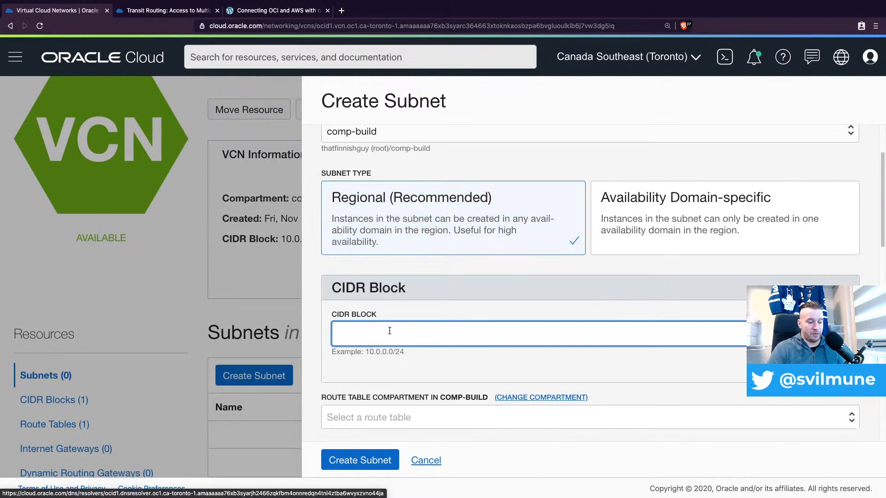
pyautogui.write('10.0.1')
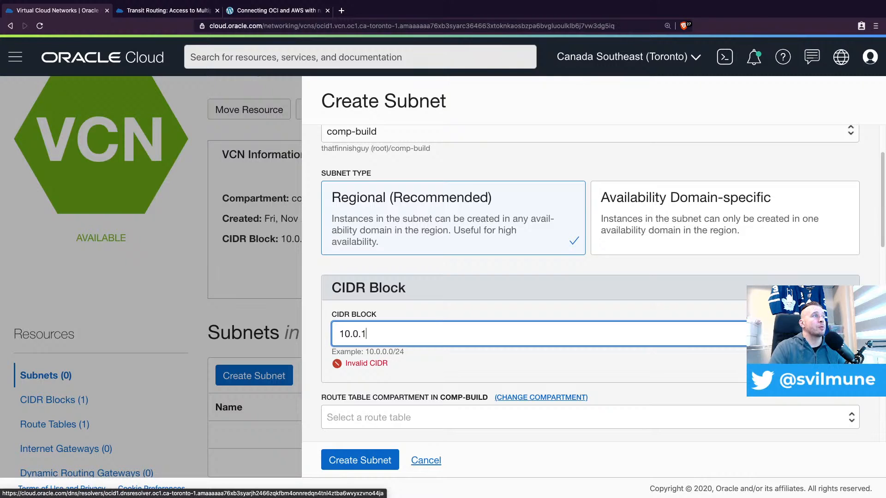
pyautogui.write('.0/24')
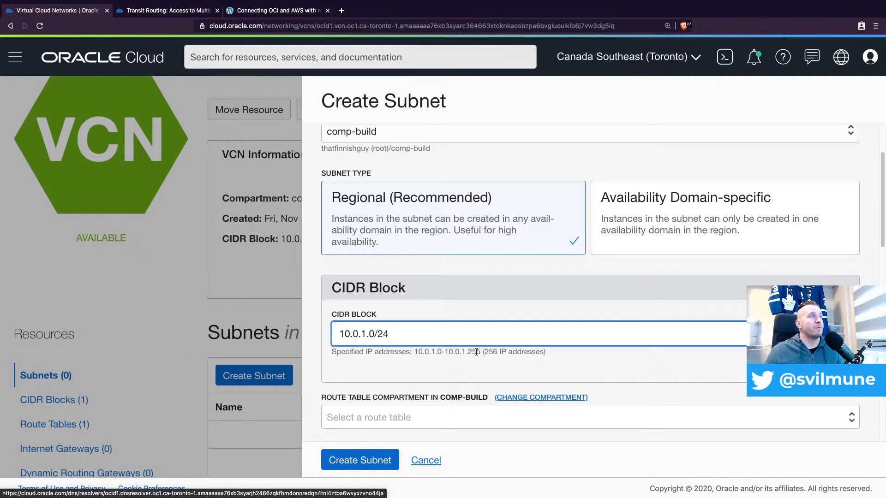
pyautogui.click(408, 416)
pyautogui.click(395, 433)
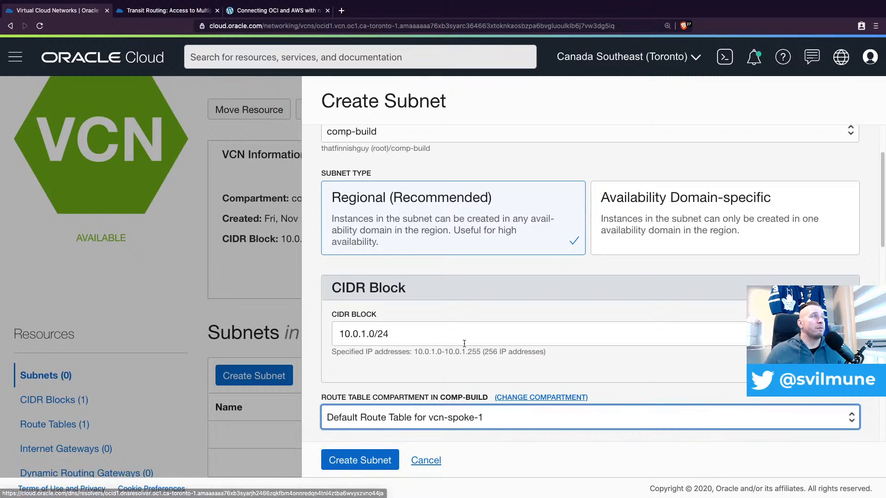
# Make the new subnet a Private Subnet and assign Default DHCP Options for vcn-spoke-1
pyautogui.scroll(-1, 464, 344)
pyautogui.scroll(-4, 432, 382)
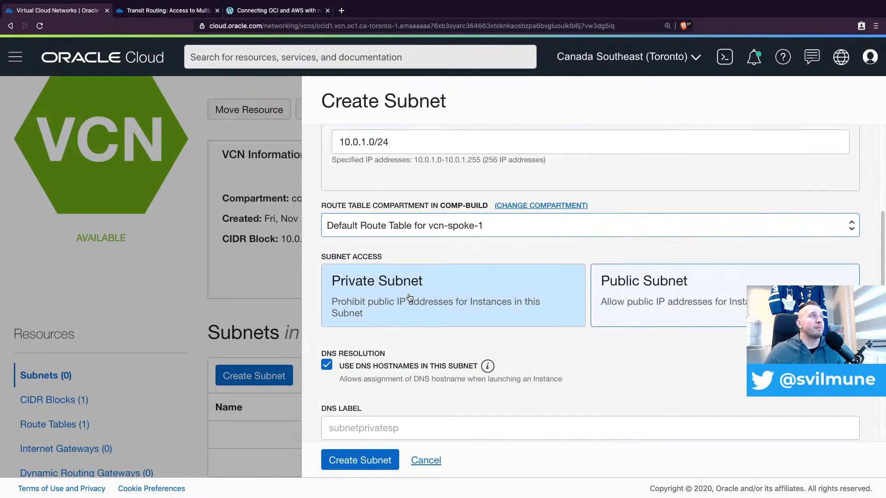
pyautogui.click(410, 298)
pyautogui.scroll(-6, 484, 283)
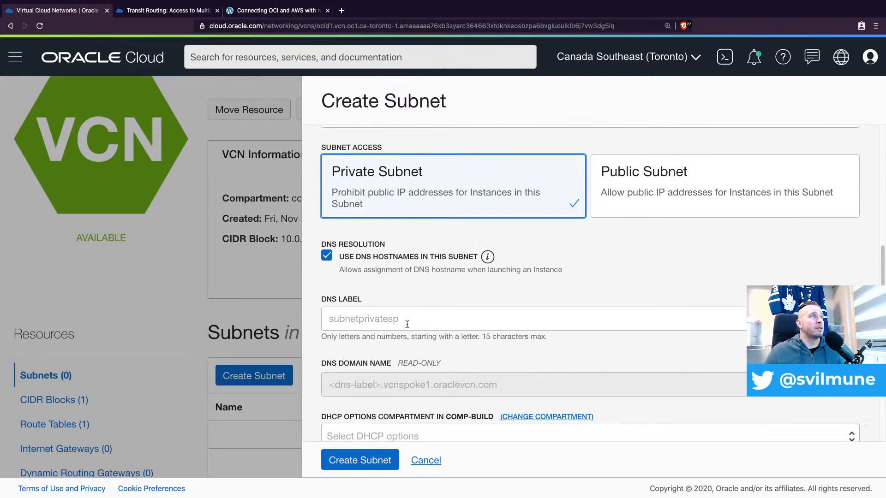
pyautogui.click(399, 290)
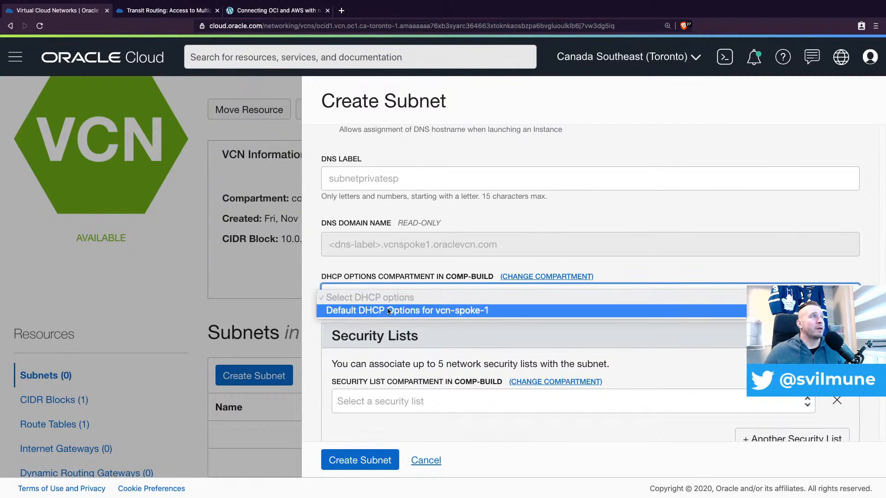
pyautogui.click(397, 311)
# Assign Default Security List for vcn-spoke-1 to the new subnet and create the subnet
pyautogui.click(390, 402)
pyautogui.click(389, 417)
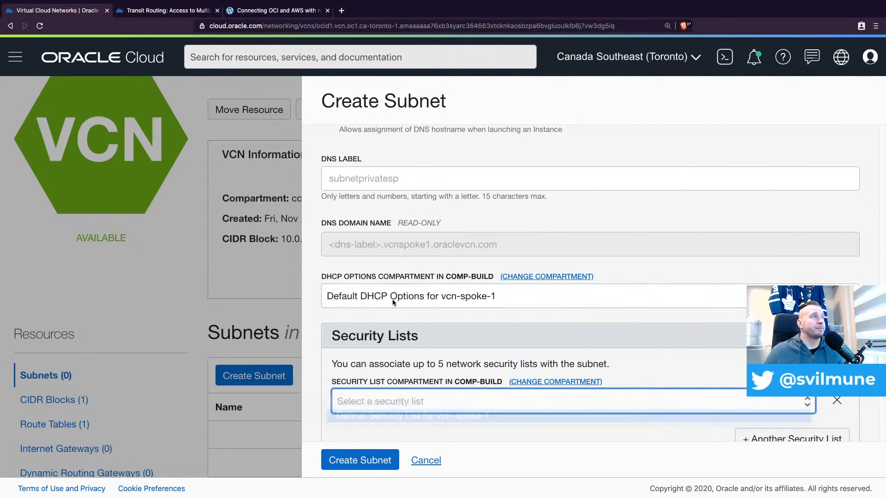
pyautogui.scroll(-1, 407, 355)
pyautogui.scroll(-1, 407, 354)
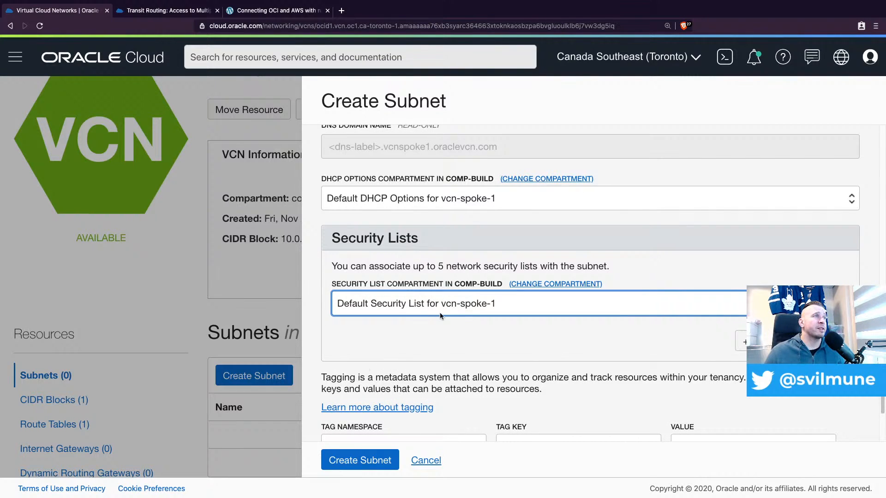
pyautogui.scroll(-2, 365, 369)
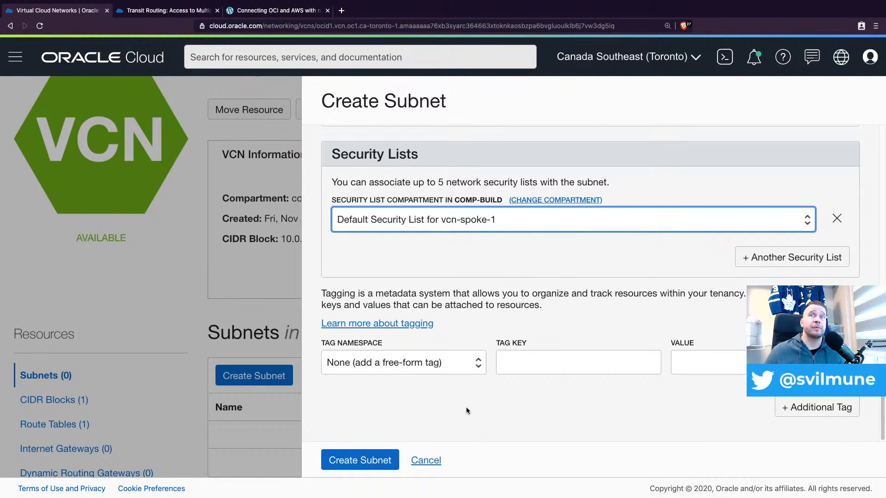
pyautogui.click(363, 461)
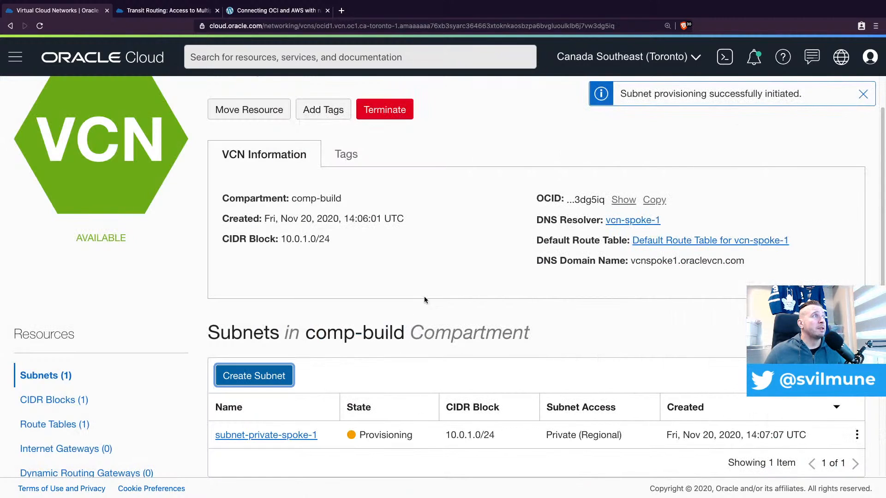
# Create a NAT gateway named natgw-1 for vcn-spoke-1 in the comp-build compartment
pyautogui.scroll(-1, 419, 289)
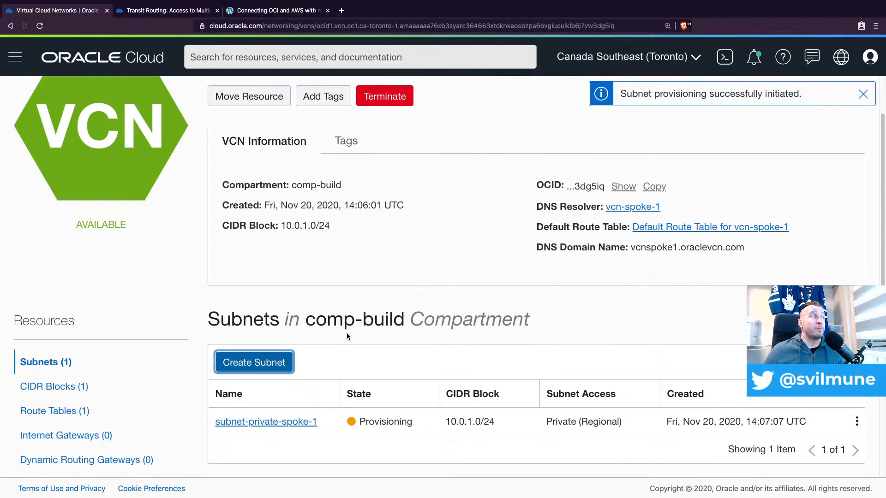
pyautogui.scroll(-3, 87, 378)
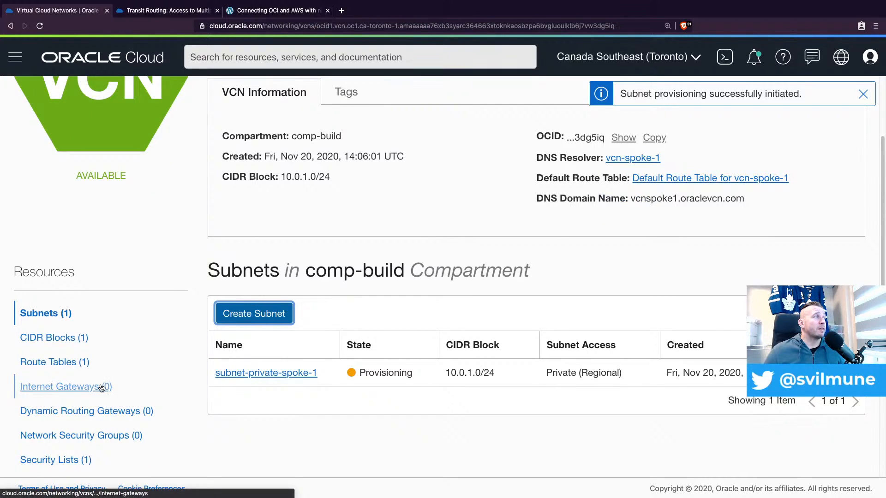
pyautogui.scroll(-5, 102, 387)
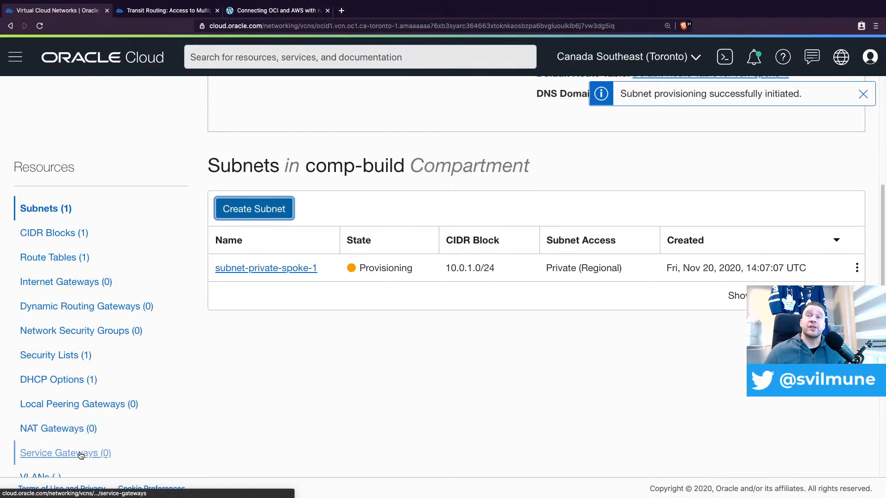
pyautogui.click(72, 432)
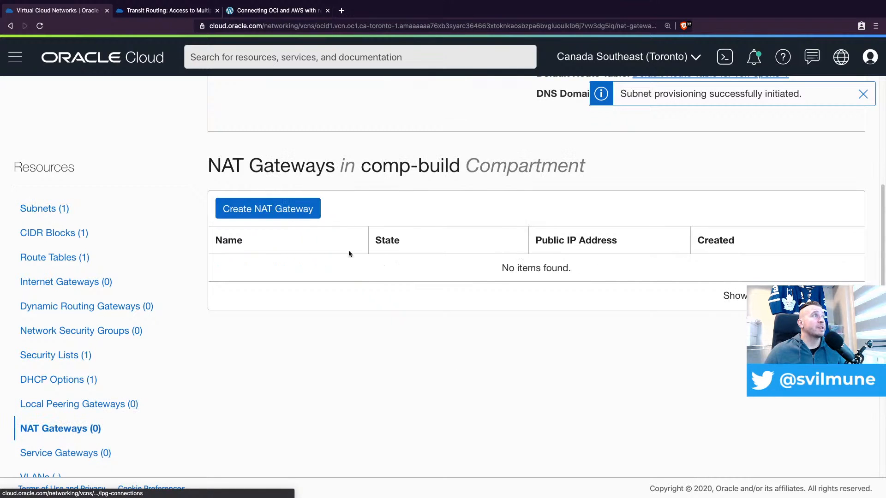
pyautogui.click(266, 208)
pyautogui.click(540, 189)
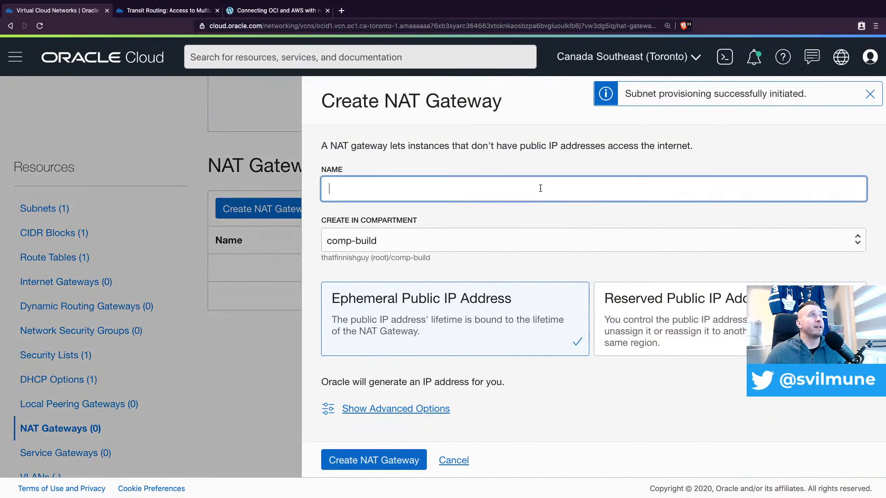
pyautogui.write('natgw-')
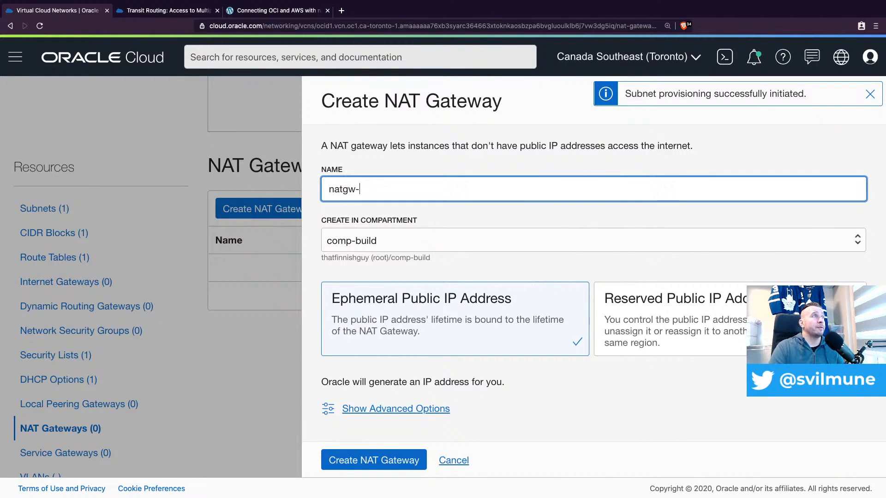
pyautogui.write('1')
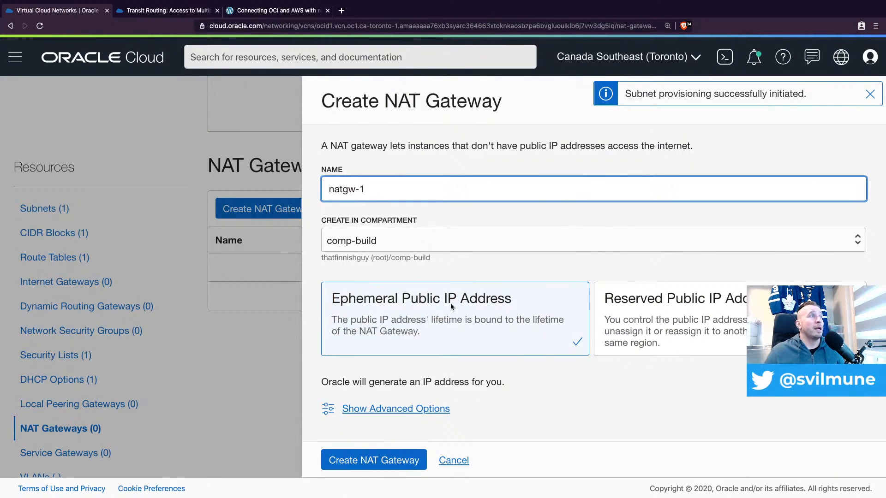
pyautogui.click(378, 461)
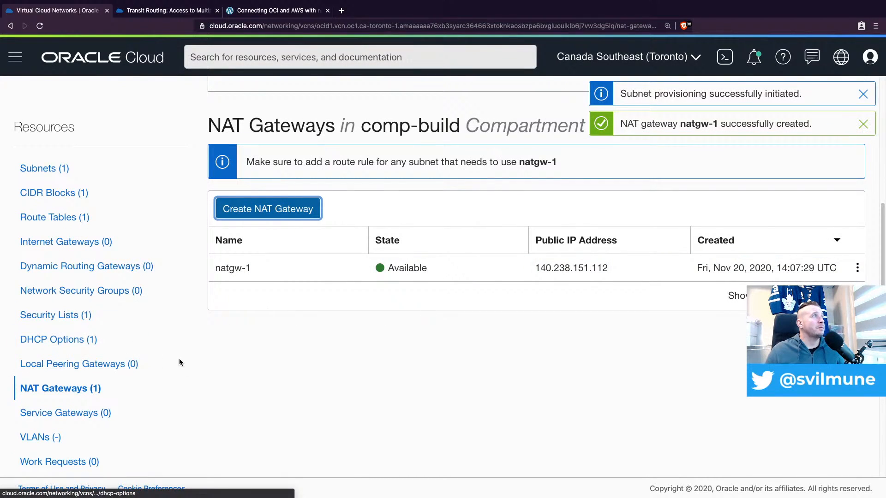
# Create a service gateway named sgw-1 for vcn-spoke-1 with All YYZ Services In Oracle Services Network
pyautogui.click(69, 413)
pyautogui.click(318, 170)
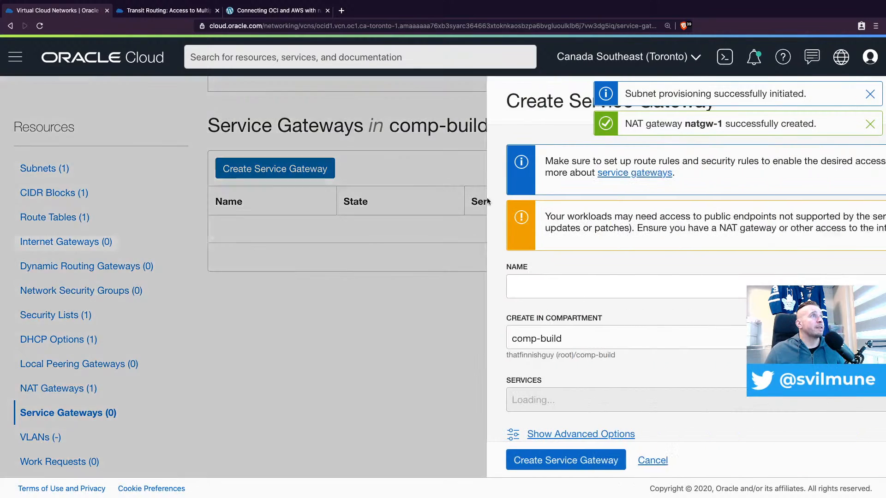
pyautogui.click(430, 285)
pyautogui.write('sgw-1')
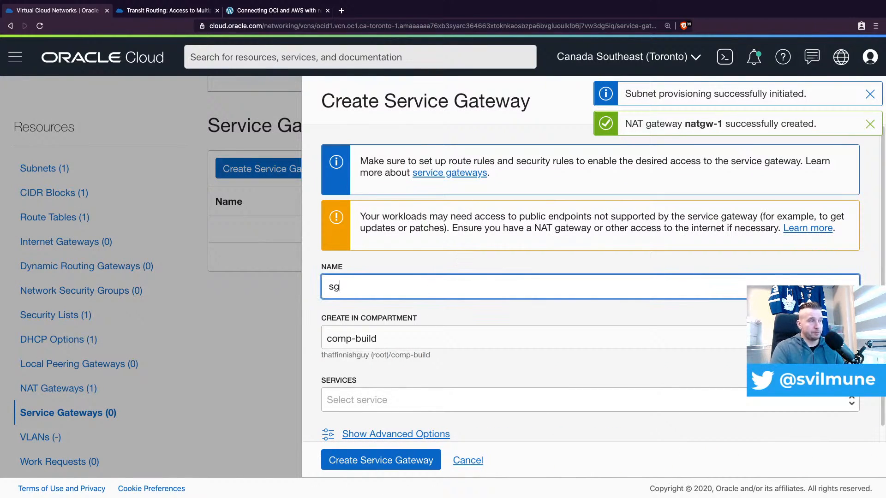
pyautogui.click(349, 404)
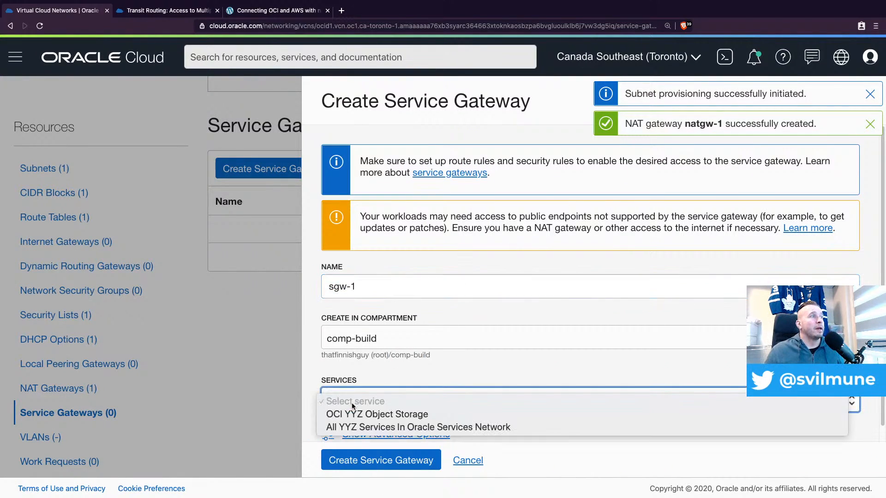
pyautogui.click(385, 428)
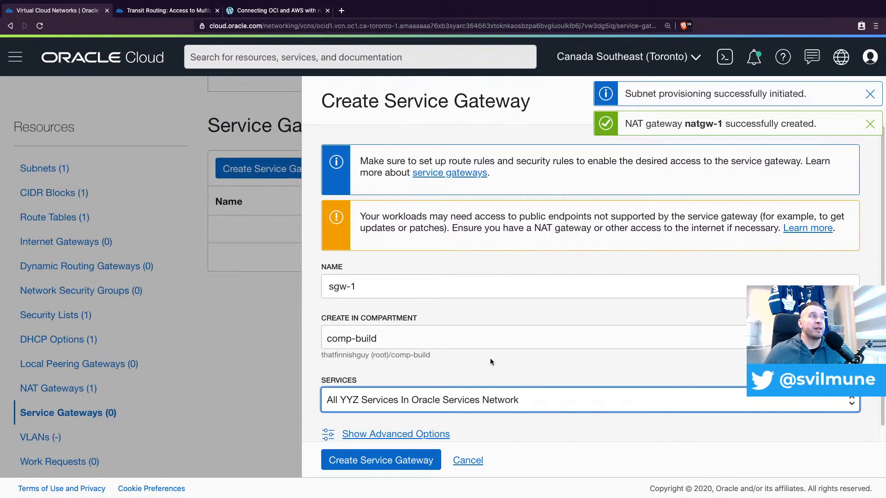
pyautogui.scroll(-1, 490, 359)
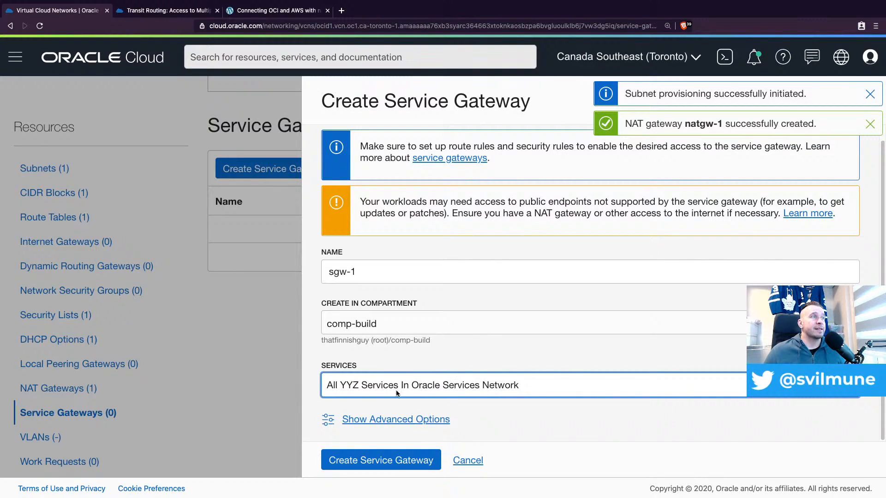
pyautogui.click(383, 466)
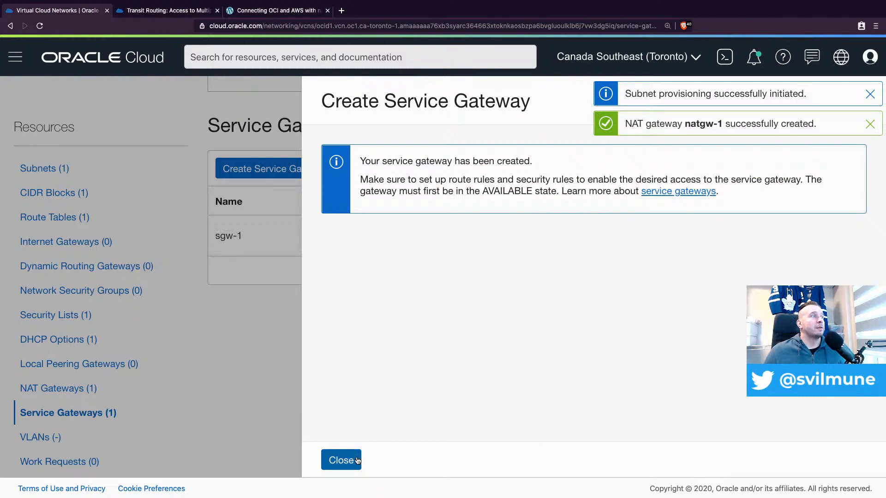
pyautogui.click(358, 461)
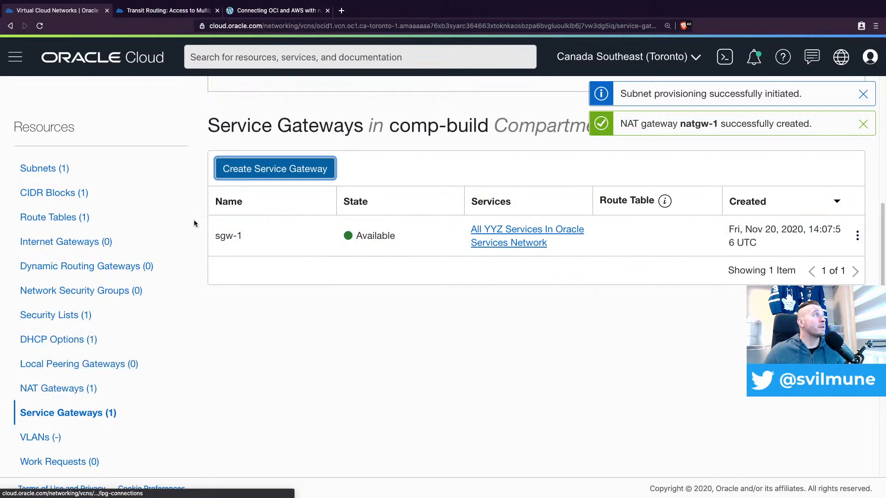
# Start a route rule in Default Route Table for vcn-spoke-1 with target type NAT Gateway and destination CIDR block 0.0.0.0/0
pyautogui.click(70, 216)
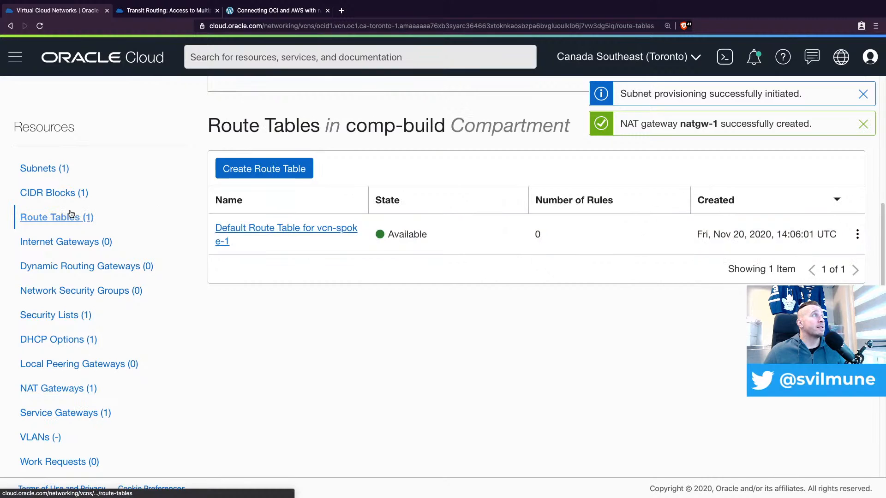
pyautogui.click(304, 234)
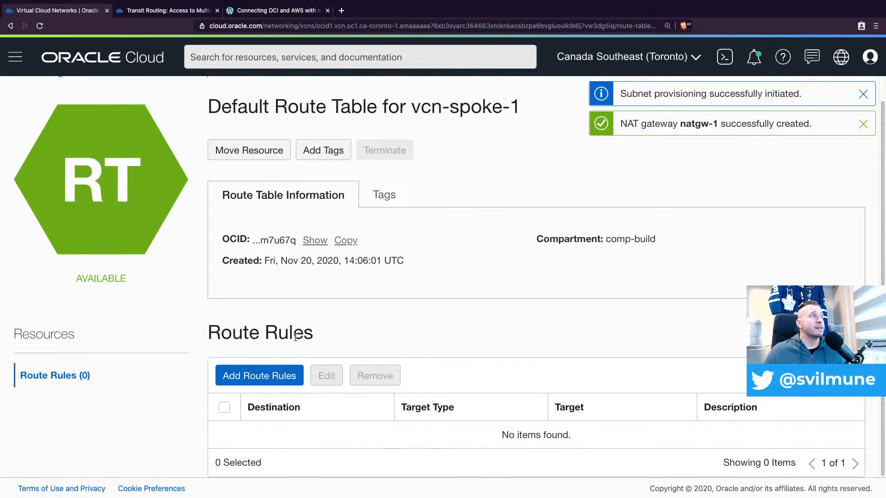
pyautogui.click(270, 378)
pyautogui.click(671, 295)
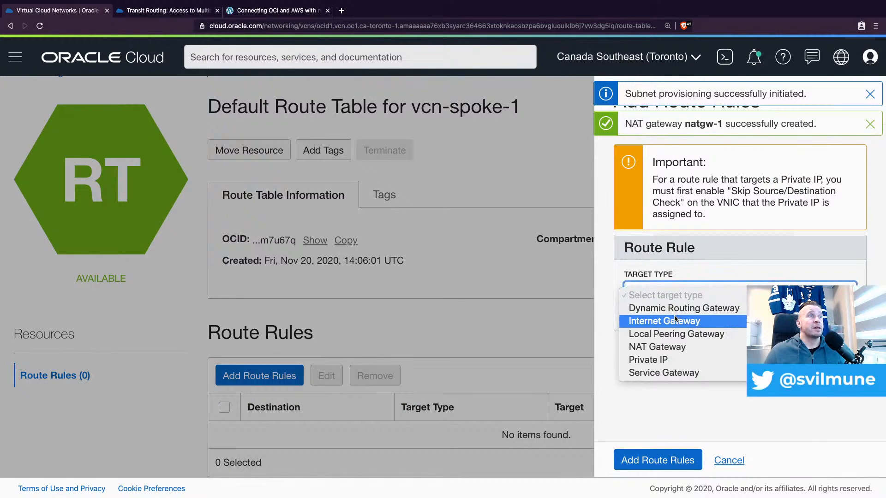
pyautogui.click(665, 348)
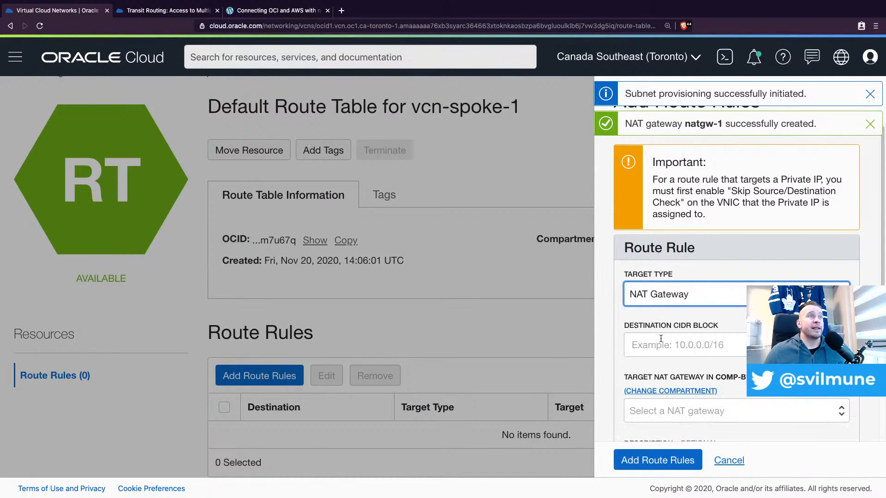
pyautogui.click(661, 344)
pyautogui.write('0.0.')
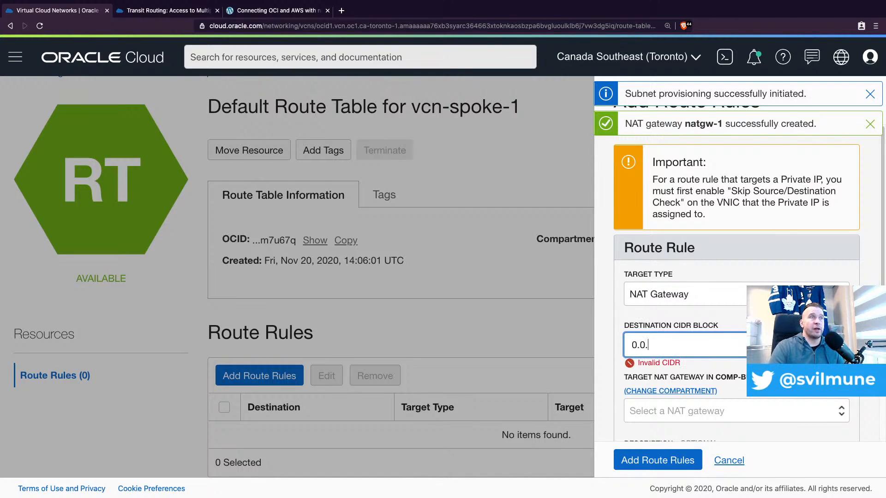
pyautogui.write('0.0/0')
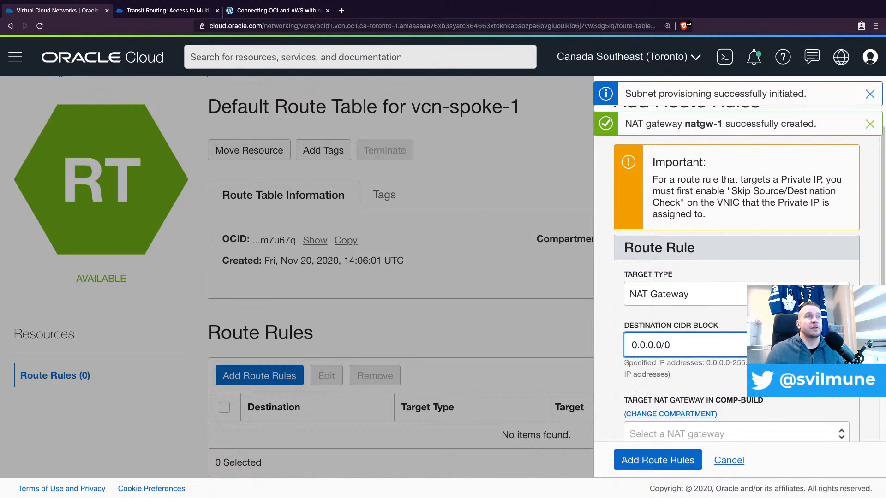
# Choose natgw-1 as the rule's target NAT gateway and add the rule to the route table
pyautogui.scroll(-1, 736, 288)
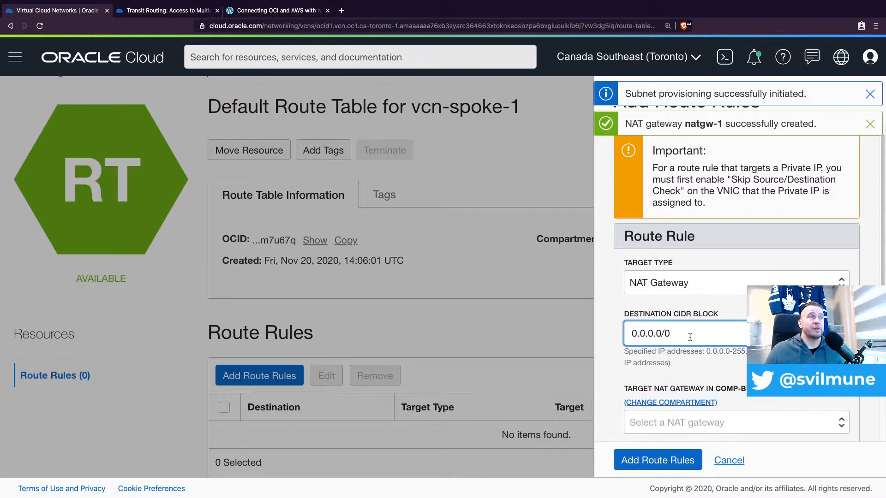
pyautogui.scroll(-3, 690, 336)
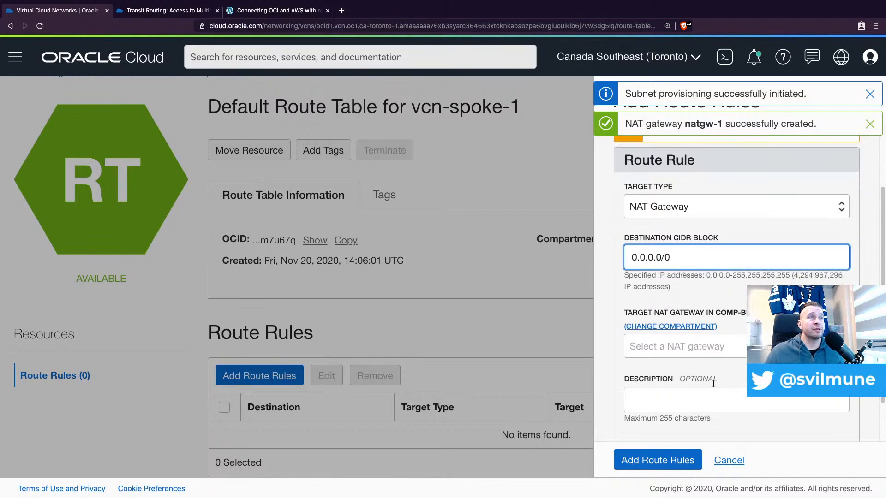
pyautogui.click(692, 347)
pyautogui.click(705, 360)
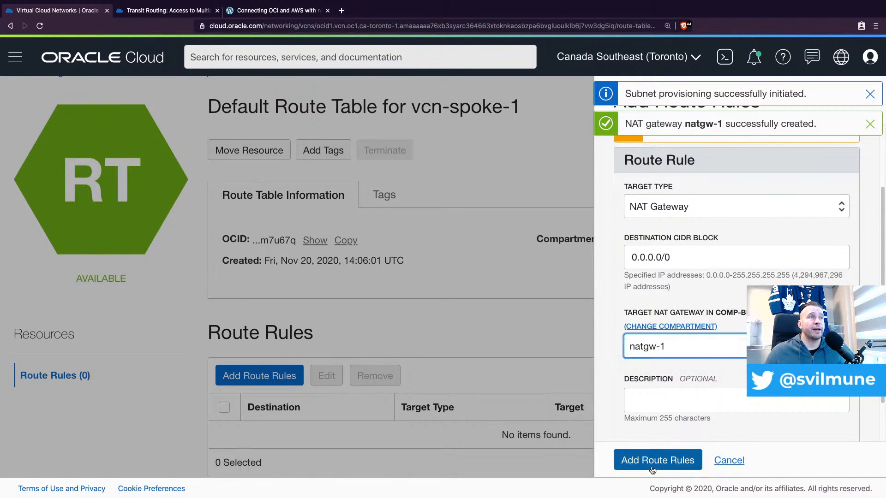
pyautogui.click(658, 460)
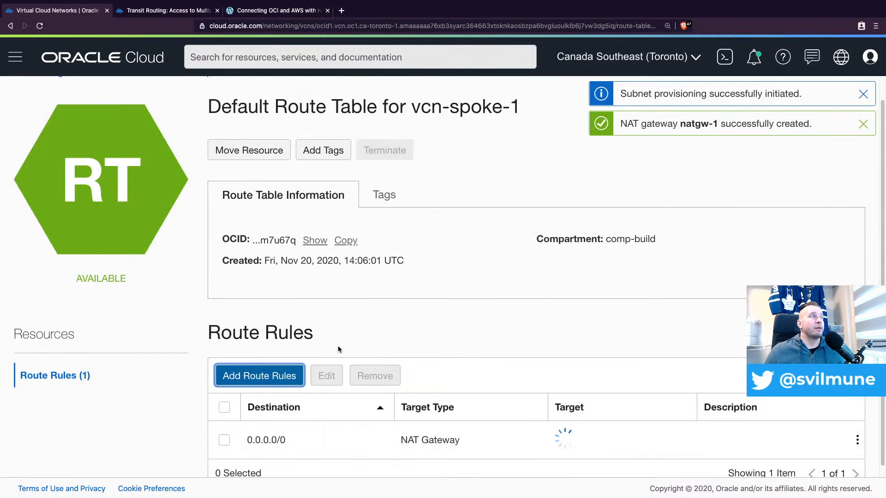
# Start another route rule with target type Service Gateway and destination service All YYZ Services In Oracle Services Network
pyautogui.click(277, 376)
pyautogui.click(665, 295)
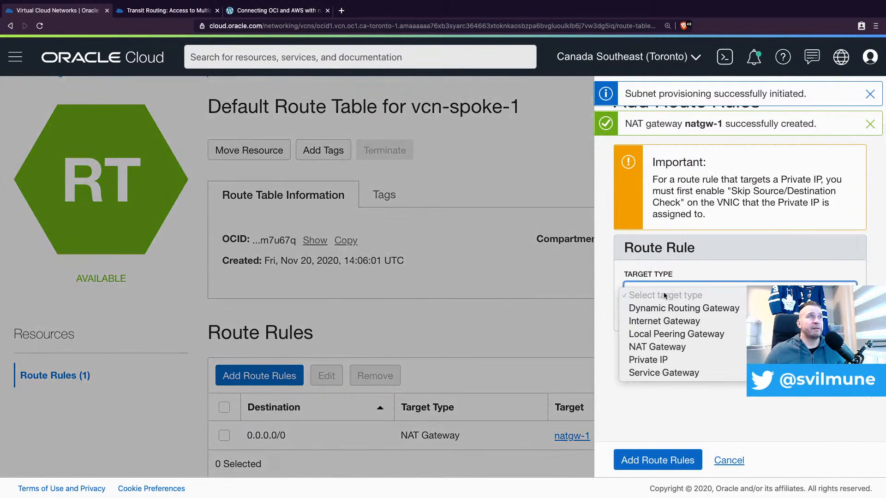
pyautogui.click(651, 375)
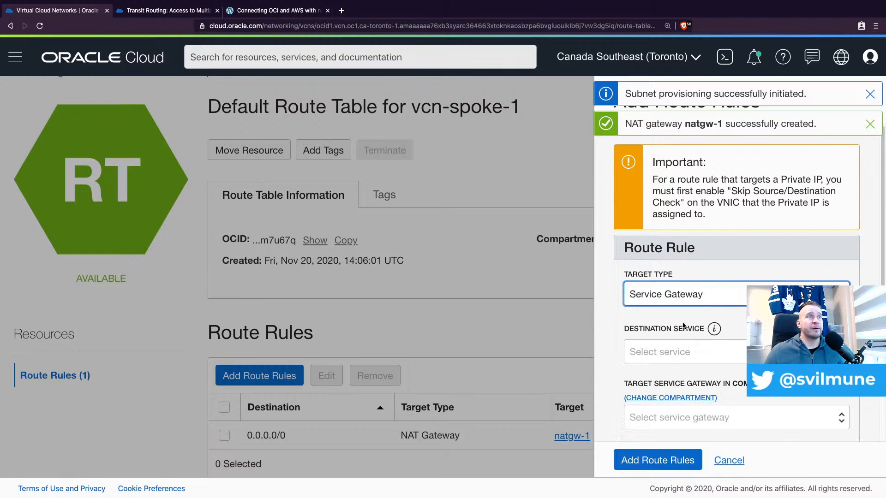
pyautogui.click(671, 358)
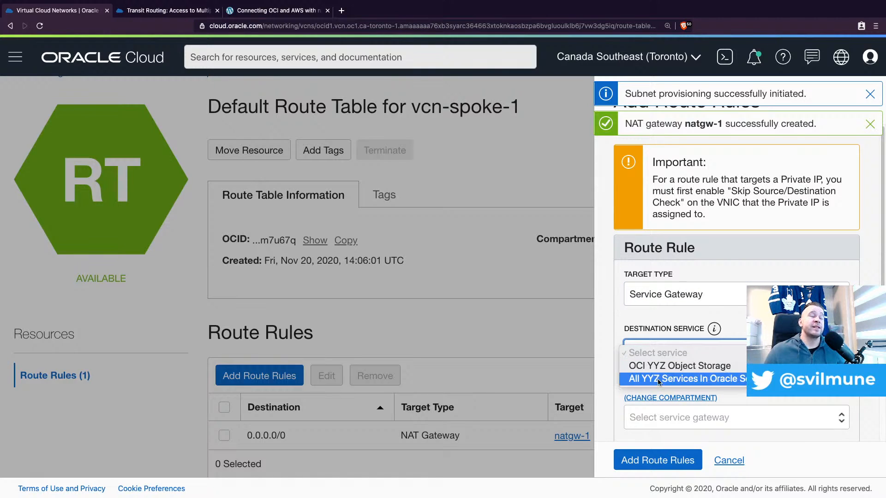
pyautogui.click(702, 383)
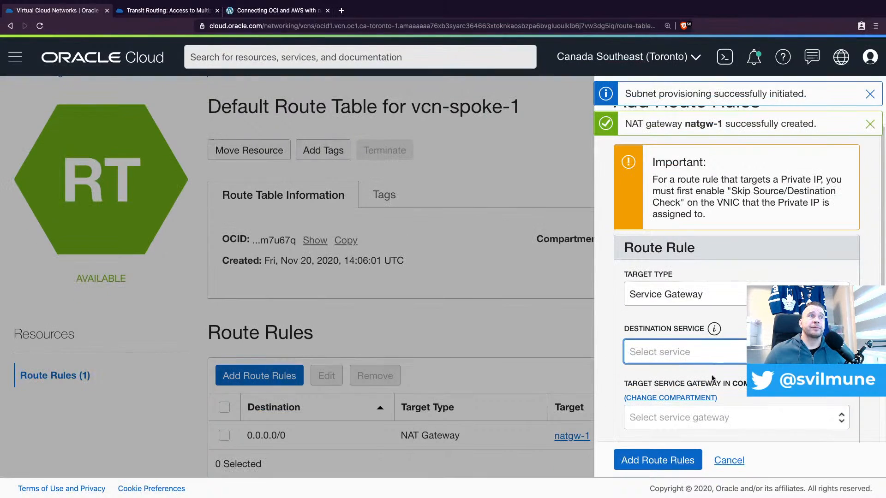
pyautogui.click(715, 362)
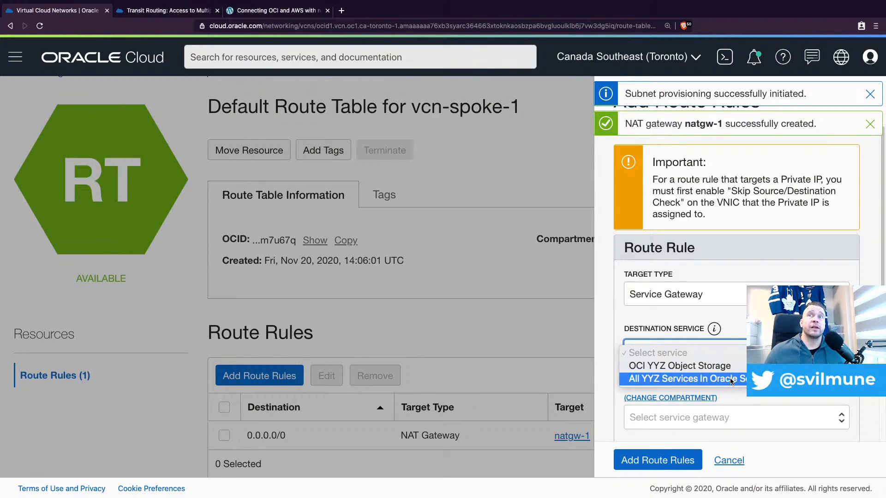
pyautogui.click(715, 382)
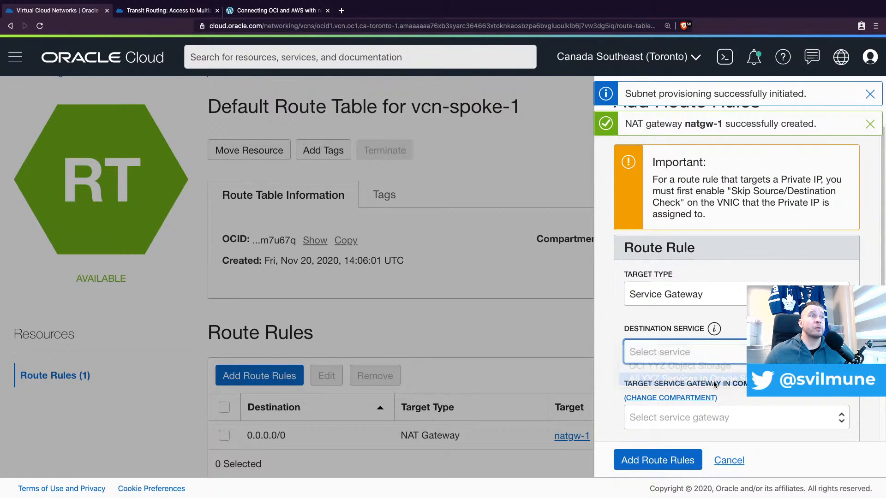
# Choose sgw-1 as the rule's target service gateway and add the rule to the route table
pyautogui.click(697, 424)
pyautogui.click(646, 432)
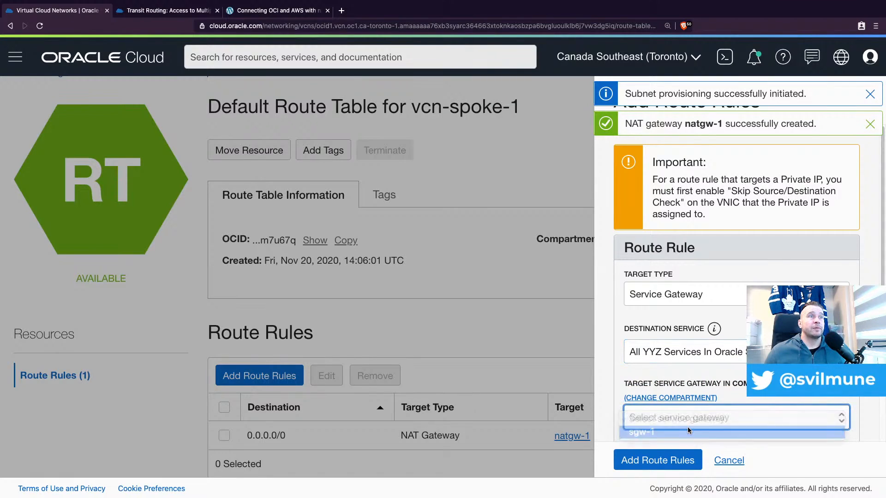
pyautogui.press('super+Tab')
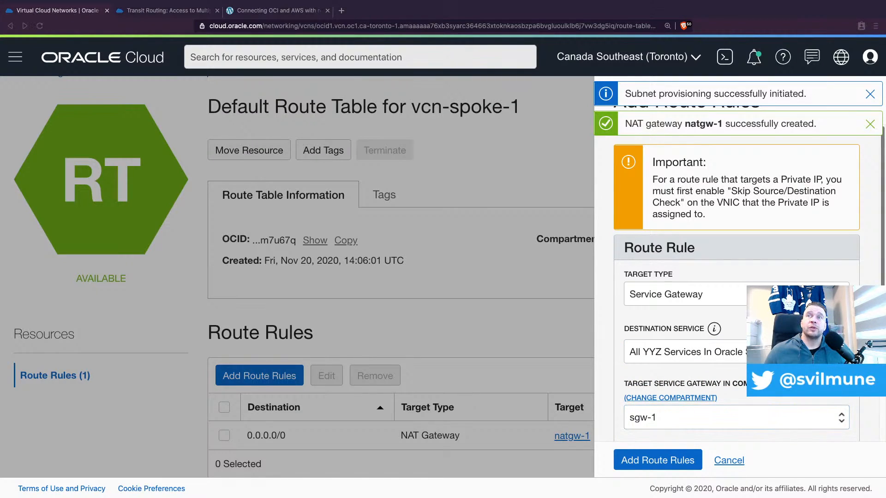
pyautogui.click(672, 461)
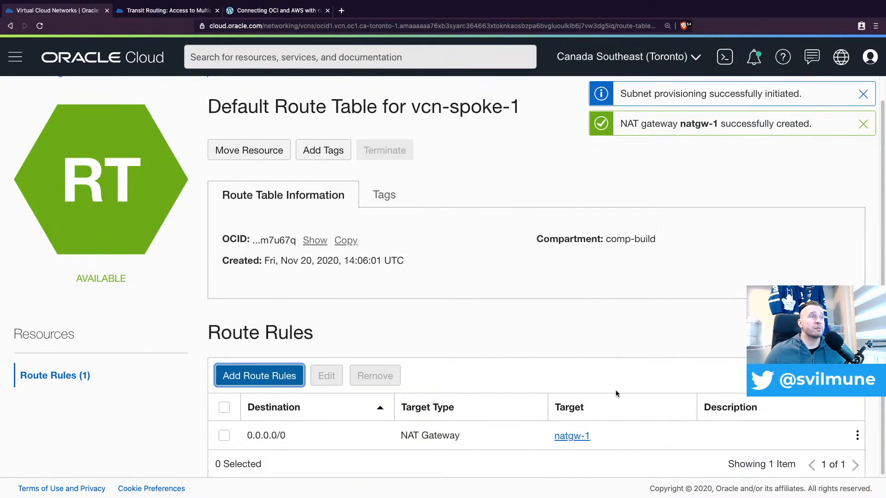
pyautogui.scroll(-1, 515, 291)
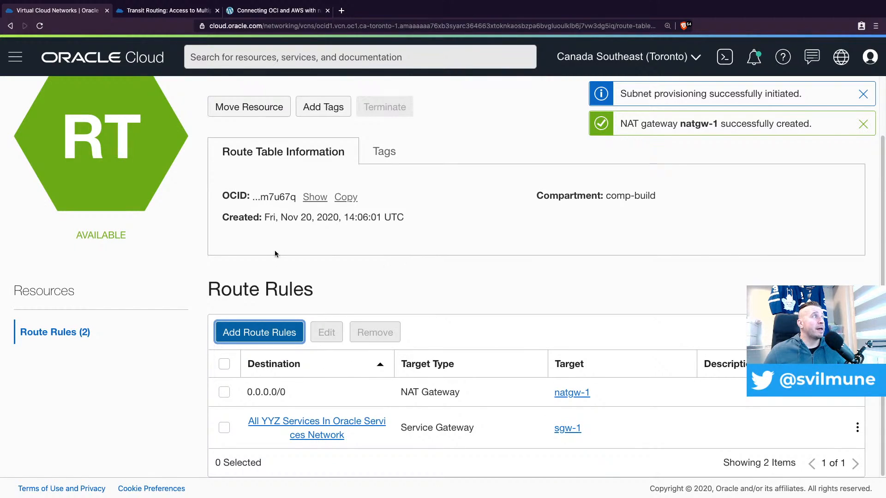
# Go back to the vcn-spoke-1 details and show its local peering gateways
pyautogui.scroll(2, 272, 255)
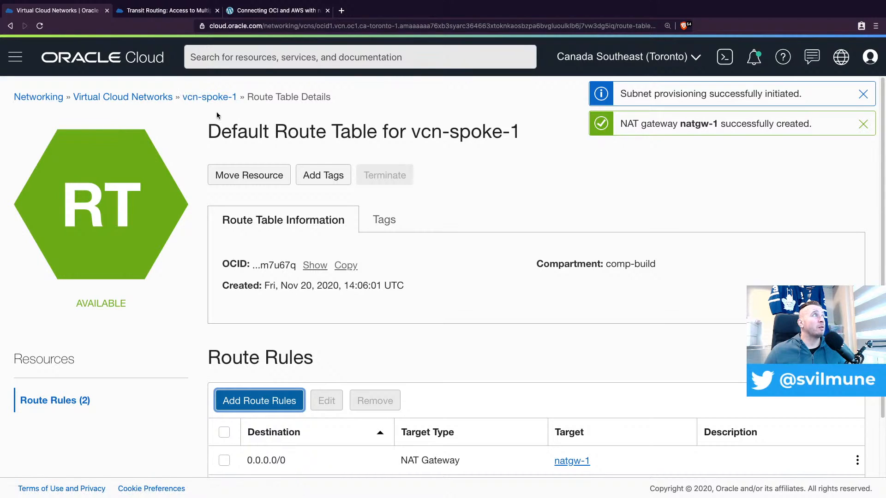
pyautogui.click(209, 98)
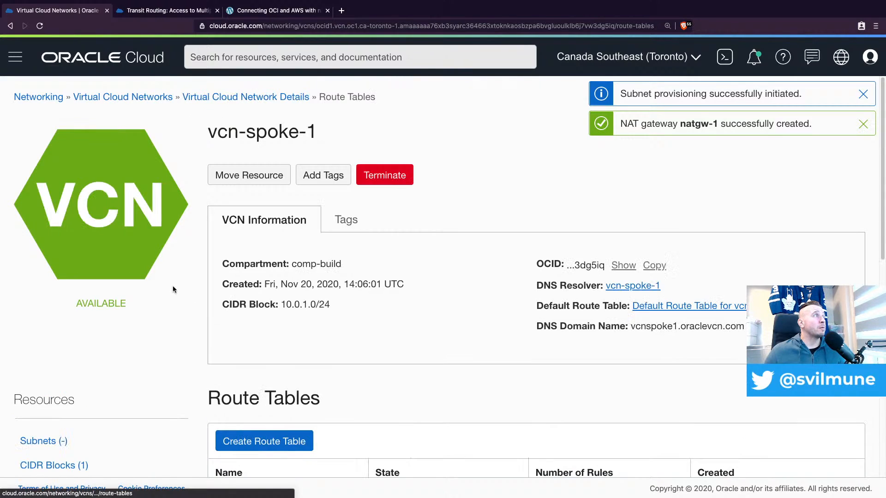
pyautogui.scroll(-5, 115, 392)
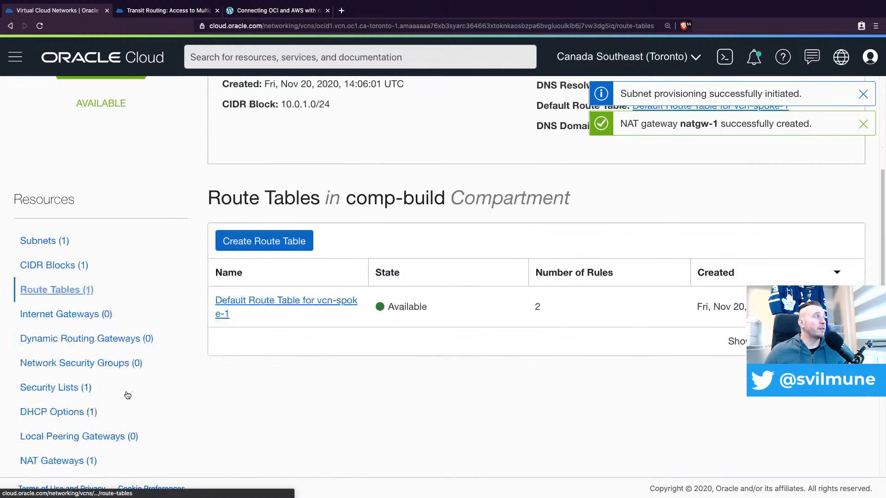
pyautogui.click(97, 439)
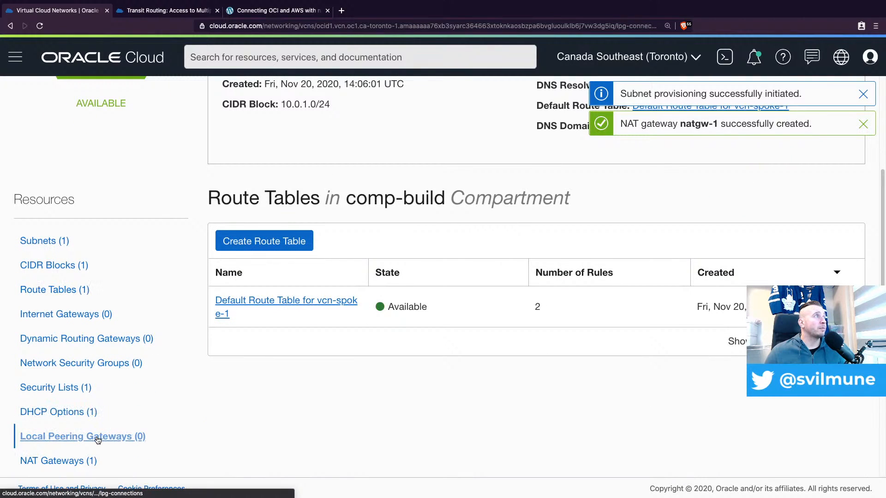
# Create a local peering gateway named lpg-spoke-to-hub in compartment comp-build for vcn-spoke-1, dismissing the old notifications
pyautogui.click(323, 241)
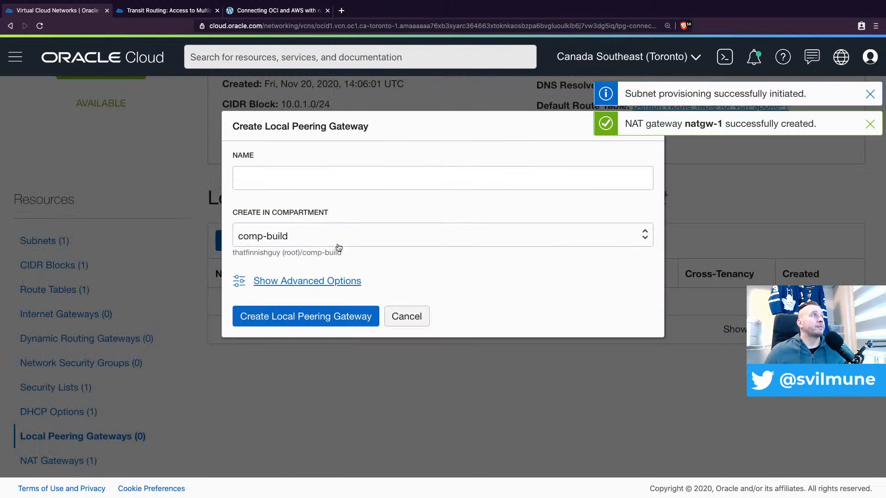
pyautogui.click(332, 182)
pyautogui.write('lp')
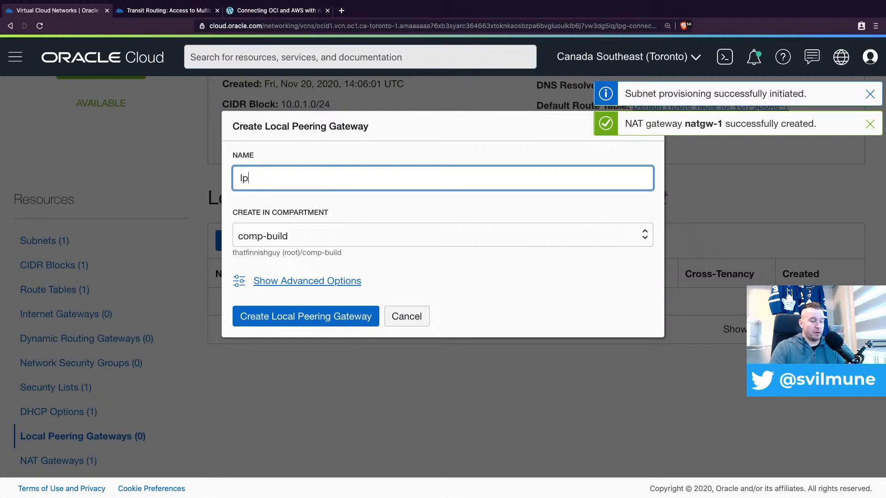
pyautogui.write('g-spoke-tp')
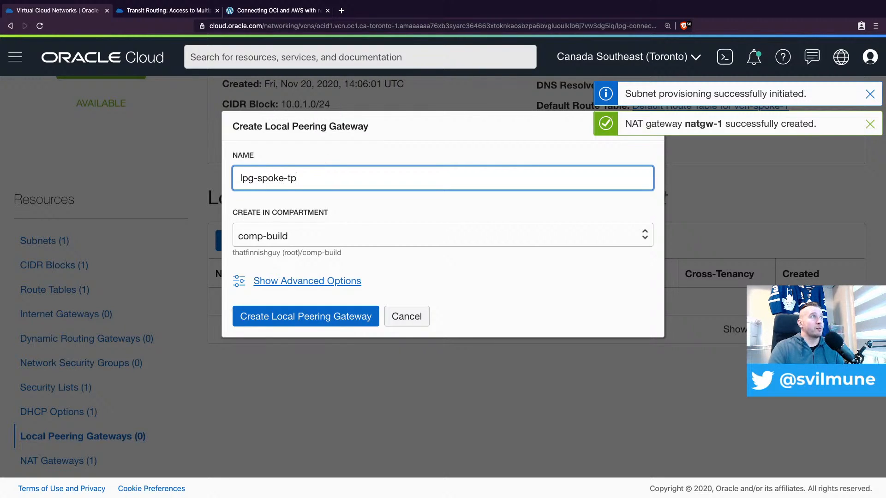
pyautogui.press('BackSpace')
pyautogui.write('o-hub')
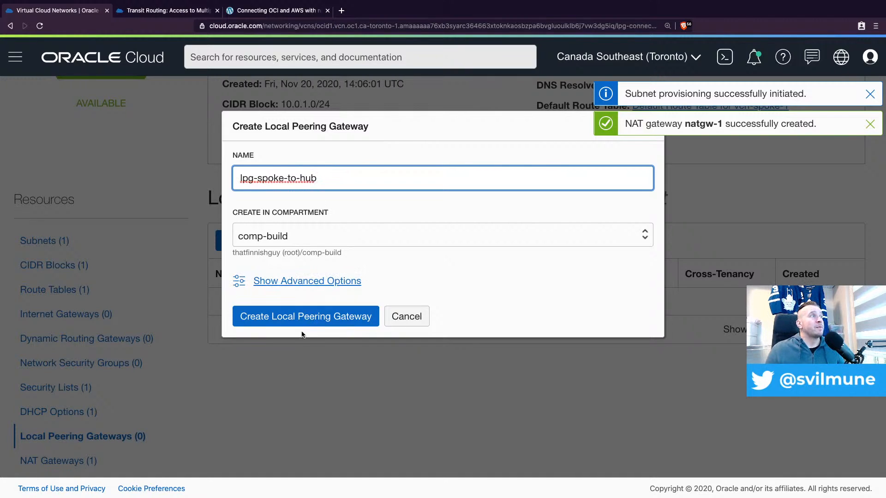
pyautogui.click(870, 94)
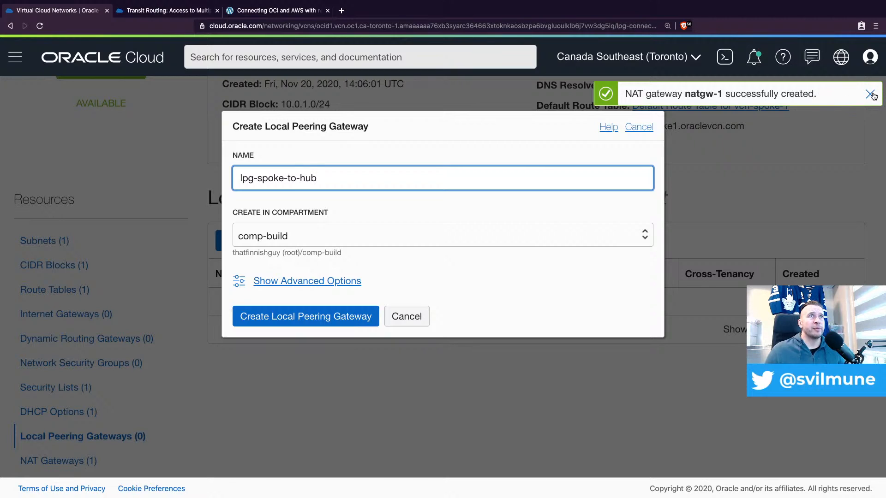
pyautogui.click(870, 94)
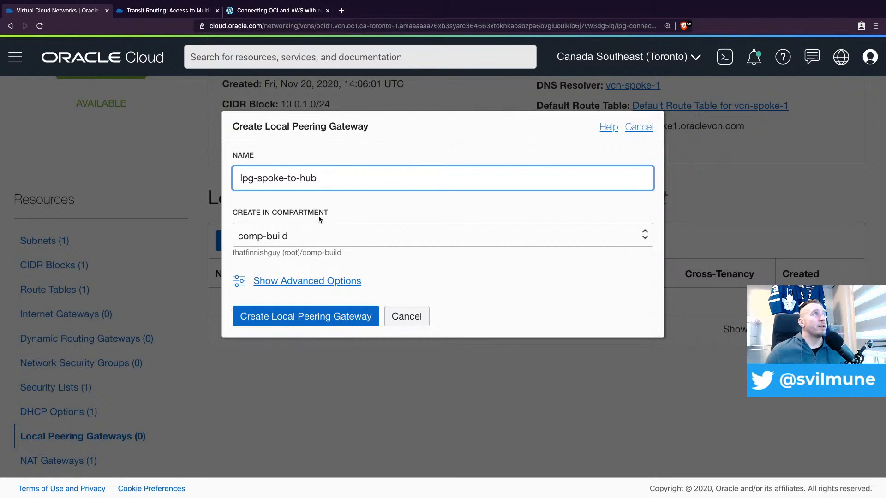
pyautogui.click(330, 317)
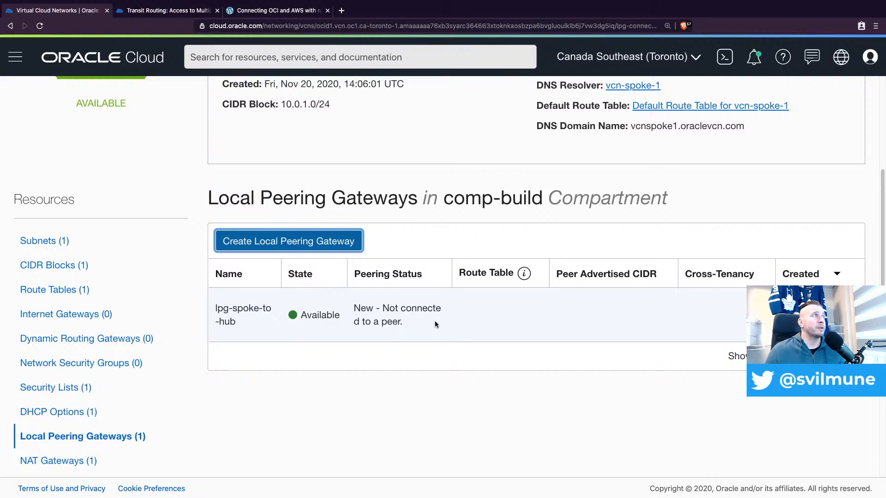
# Return to the list of virtual cloud networks, open vcn-hub-1 and show its local peering gateways
pyautogui.scroll(2, 248, 257)
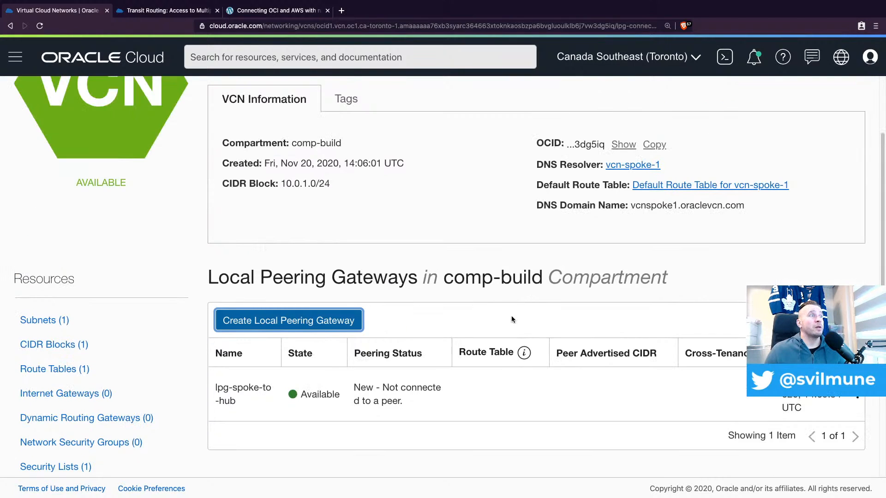
pyautogui.scroll(3, 511, 315)
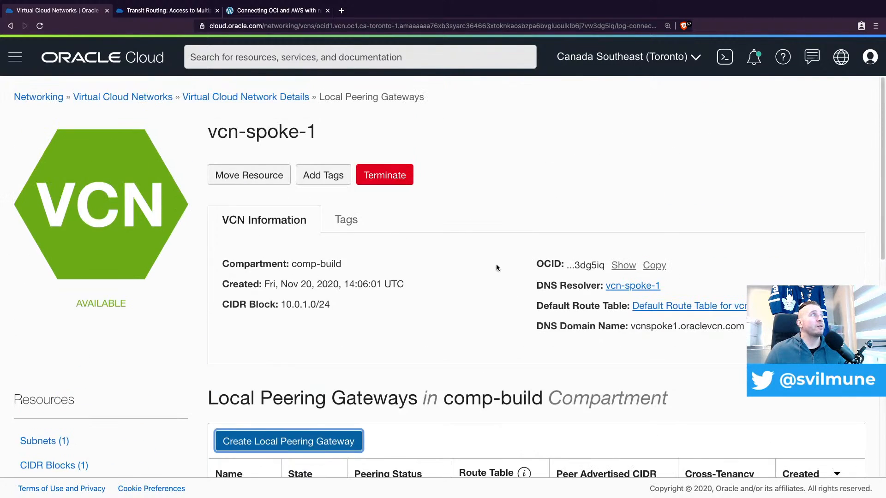
pyautogui.click(142, 100)
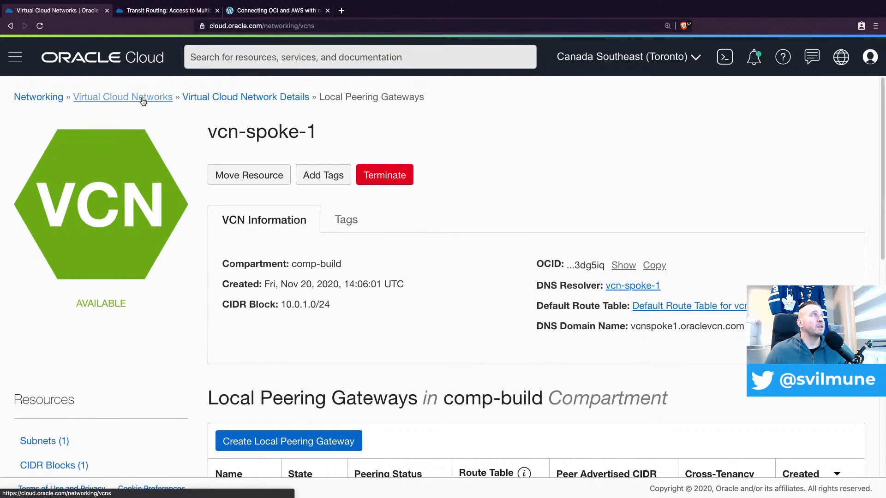
pyautogui.scroll(3, 402, 217)
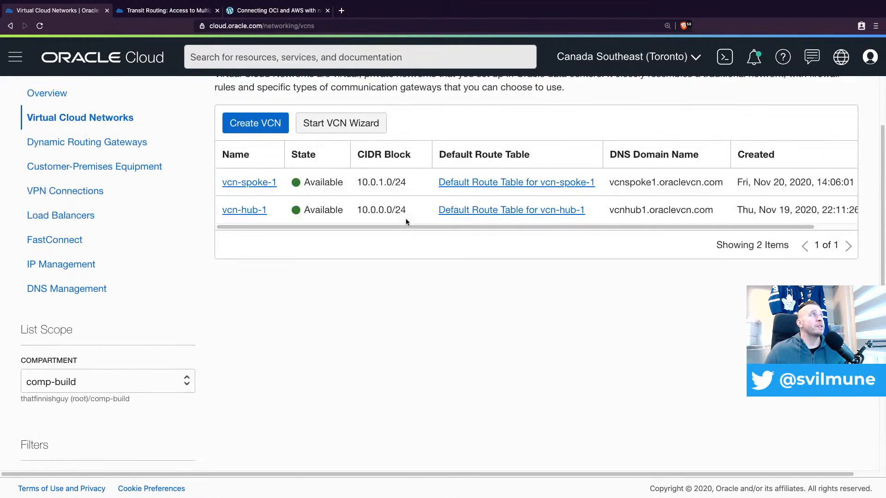
pyautogui.click(255, 215)
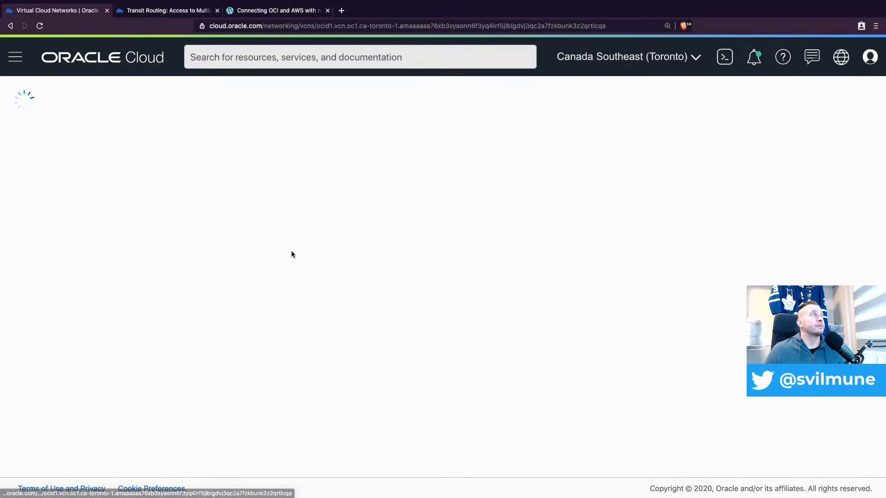
pyautogui.scroll(-4, 198, 351)
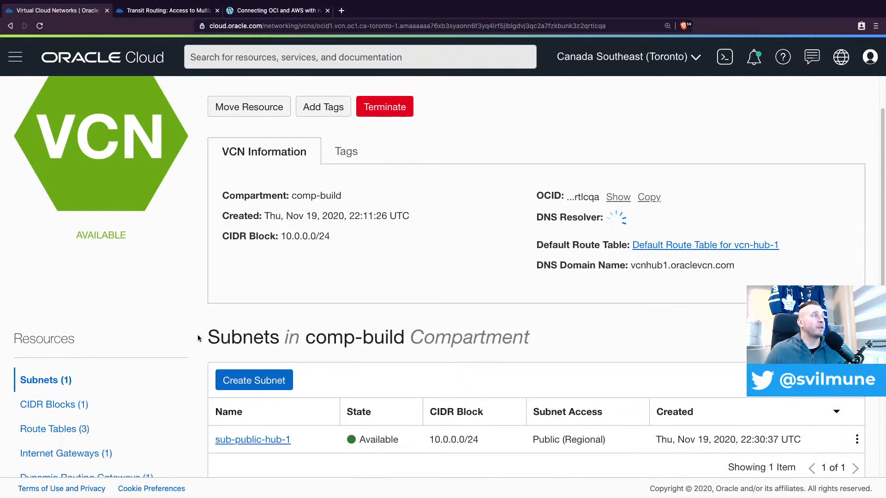
pyautogui.scroll(-2, 157, 341)
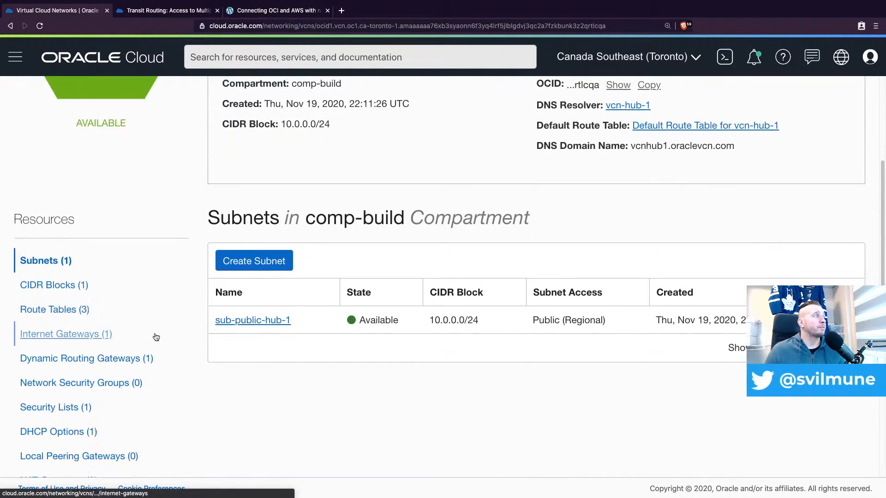
pyautogui.click(126, 429)
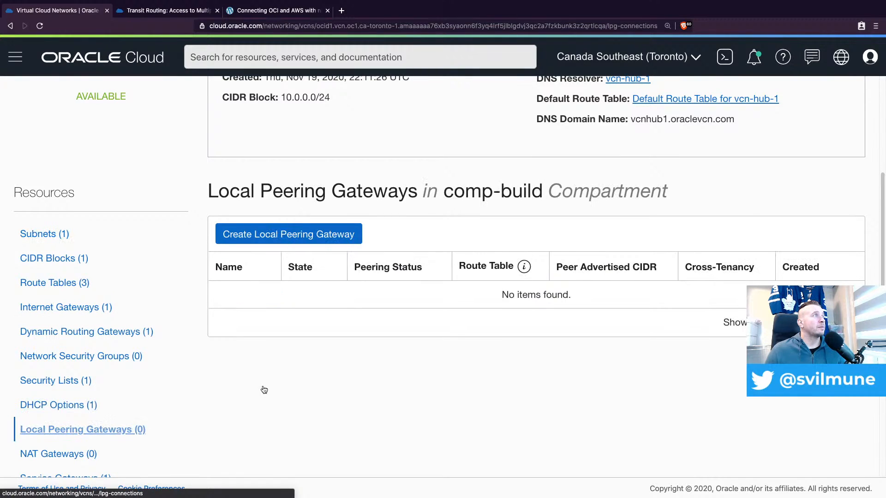
# Create a local peering gateway named lpg-hub-to-spoke1 in compartment comp-build for vcn-hub-1
pyautogui.click(301, 239)
pyautogui.click(329, 183)
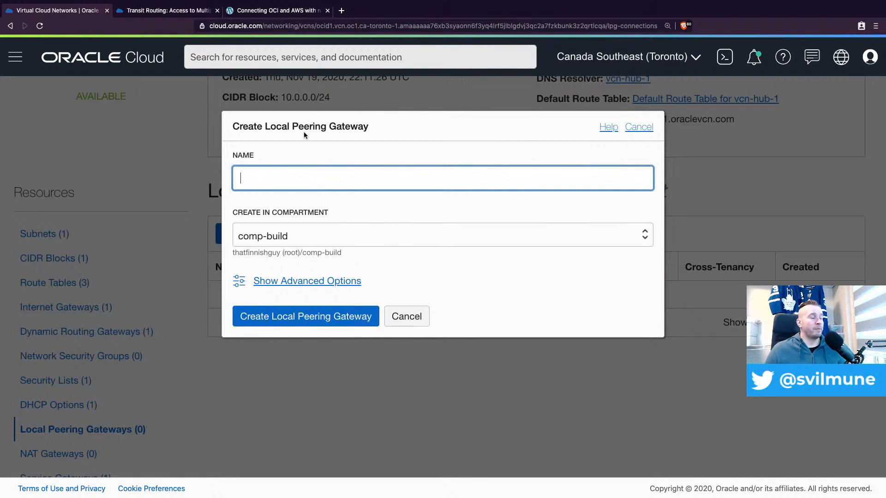
pyautogui.write('lpg-')
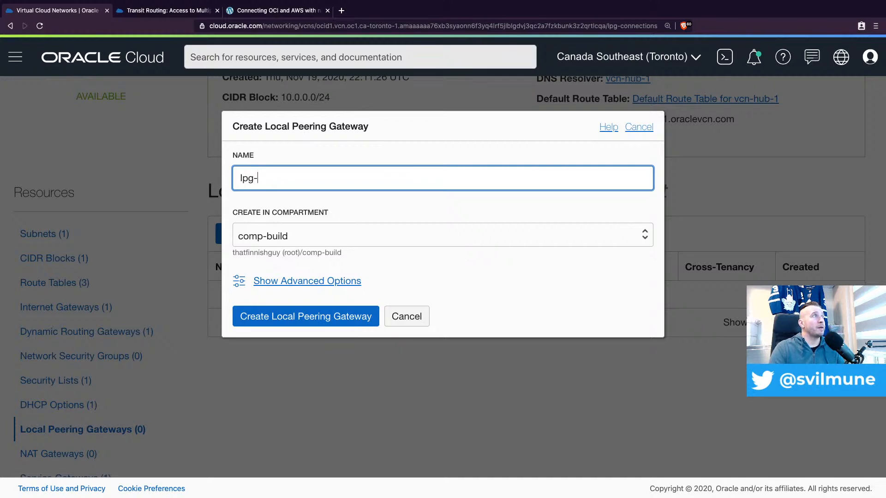
pyautogui.write('hub-t')
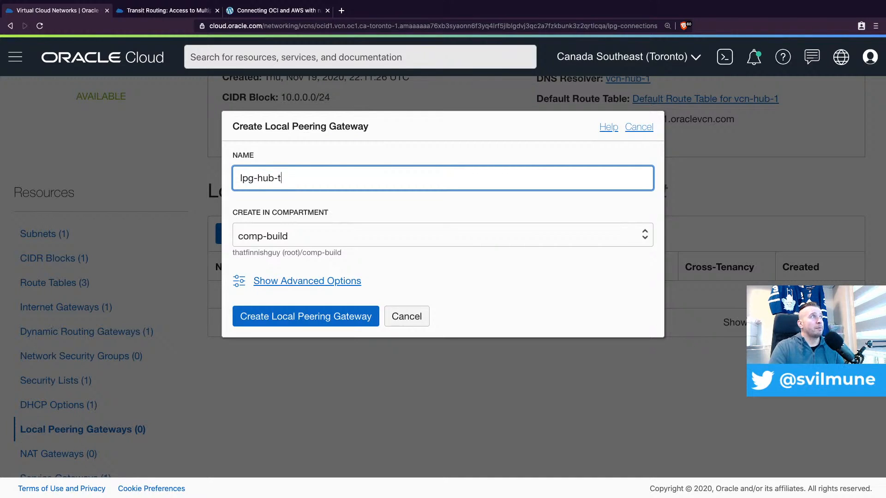
pyautogui.write('o-spoke1')
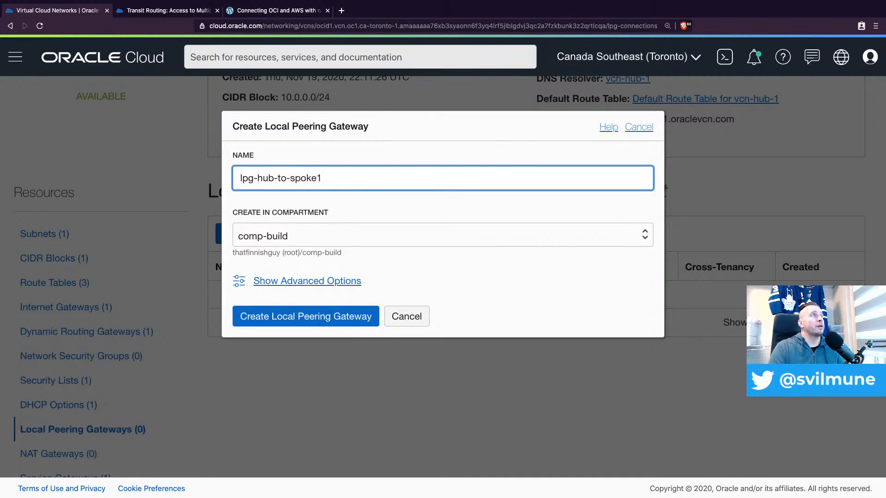
pyautogui.click(309, 317)
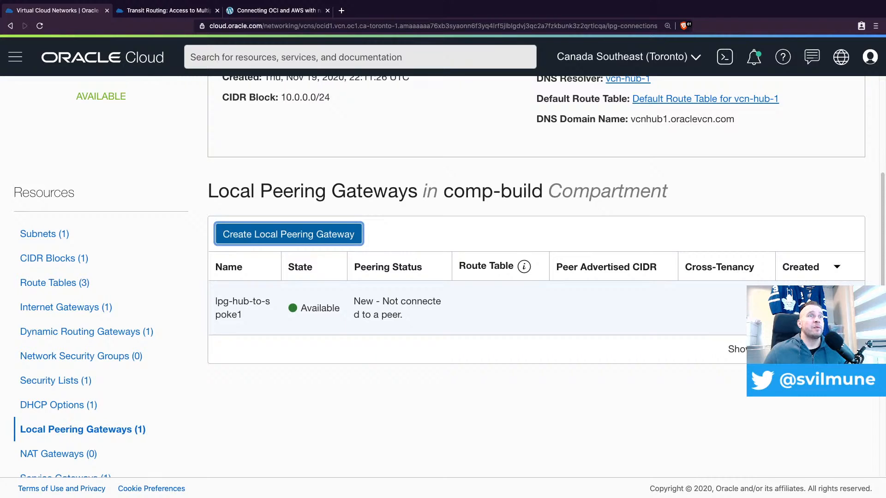
# Establish a peering connection from lpg-hub-to-spoke1 to the unpeered gateway lpg-spoke-to-hub in vcn-spoke-1
pyautogui.click(852, 307)
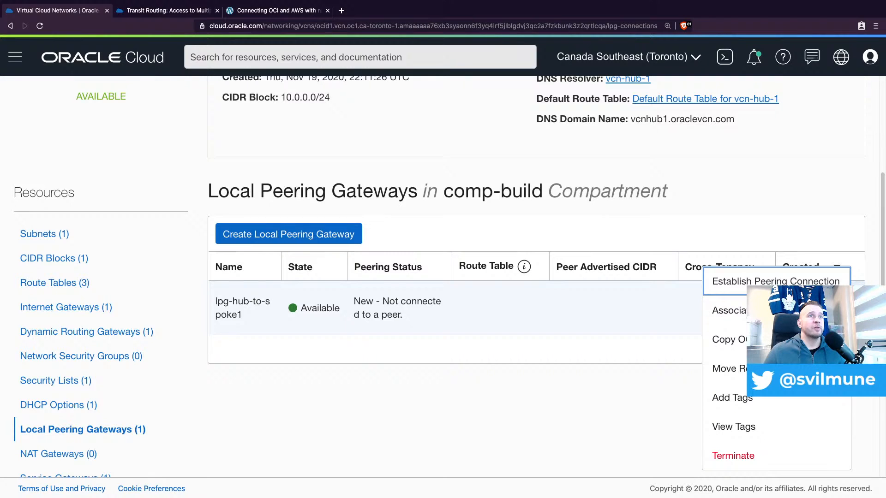
pyautogui.click(737, 282)
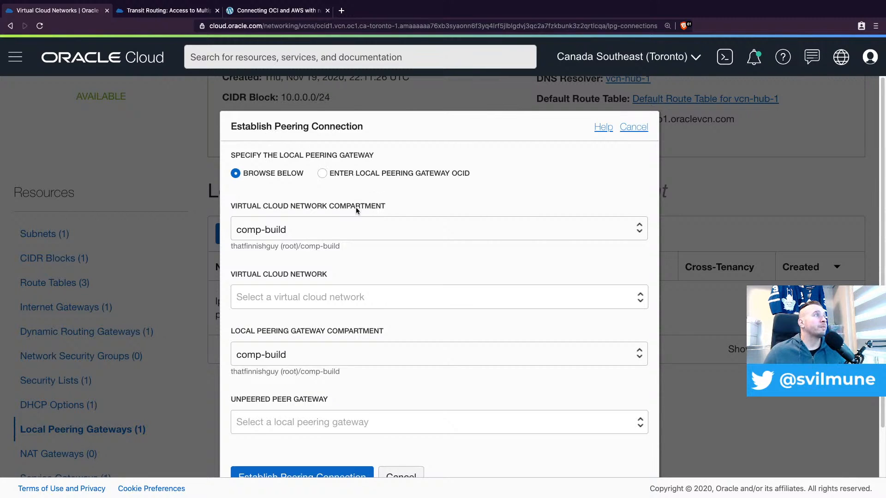
pyautogui.click(297, 301)
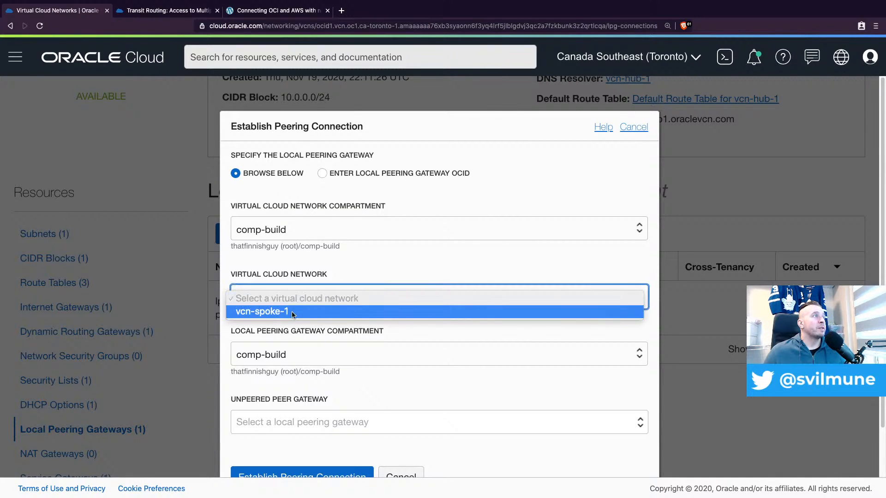
pyautogui.click(293, 313)
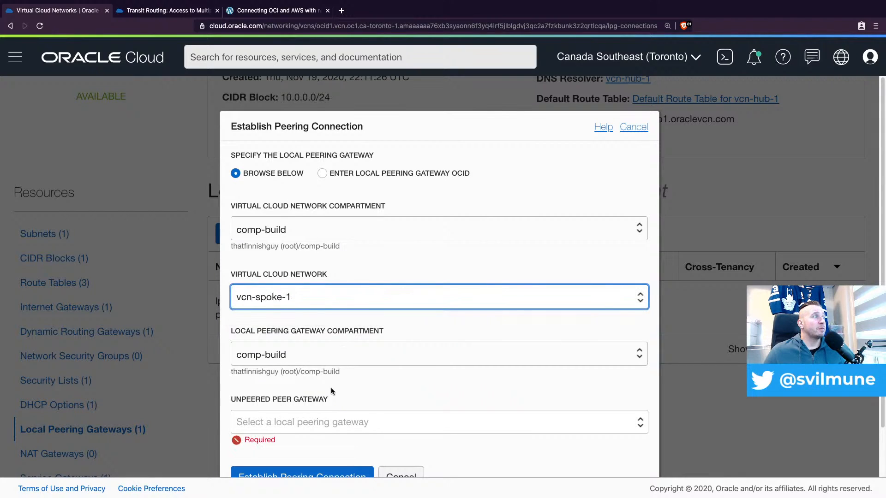
pyautogui.scroll(-2, 363, 420)
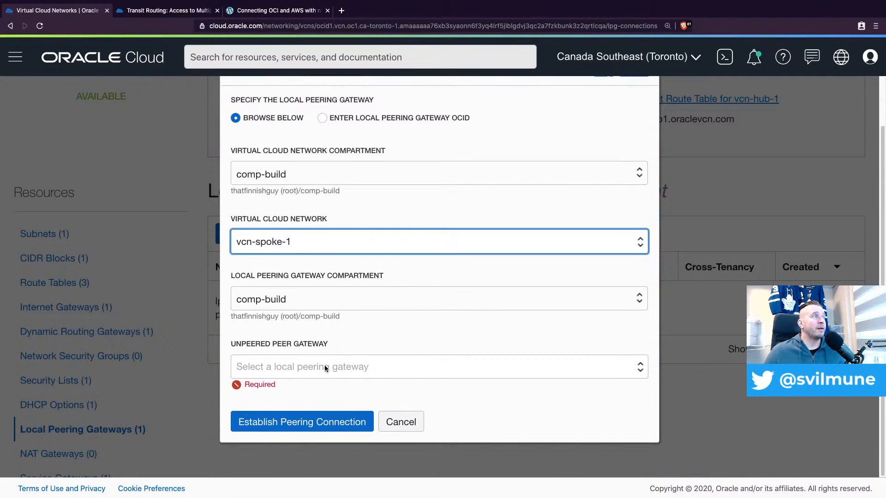
pyautogui.click(325, 367)
pyautogui.click(325, 382)
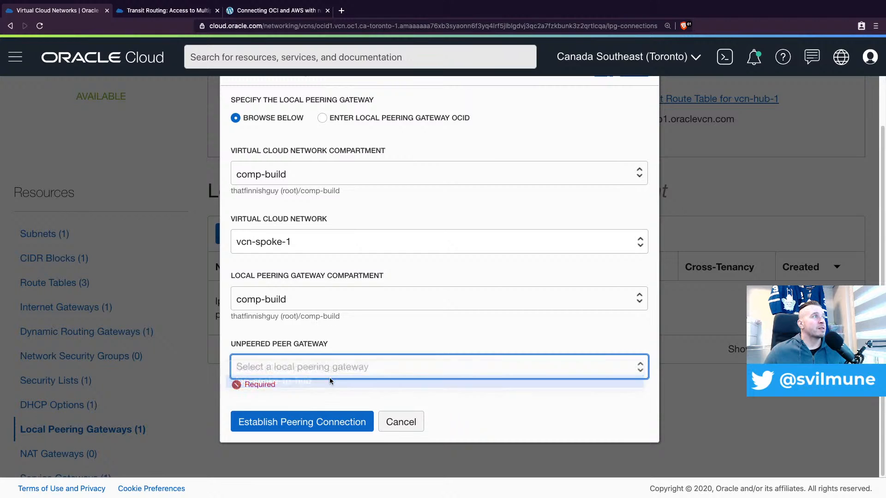
pyautogui.click(304, 425)
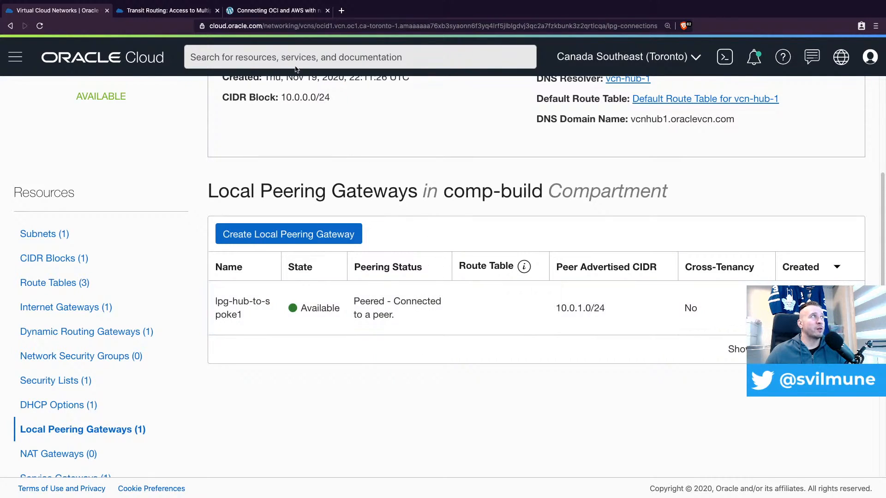
# Switch to the Transit Routing documentation and examine the diagram for routing directly through gateways on the hub VCN
pyautogui.click(152, 7)
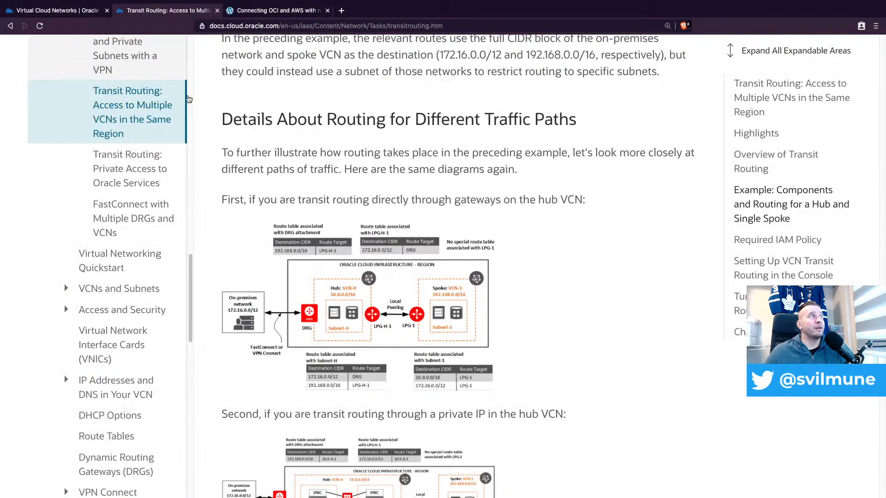
pyautogui.scroll(3, 419, 277)
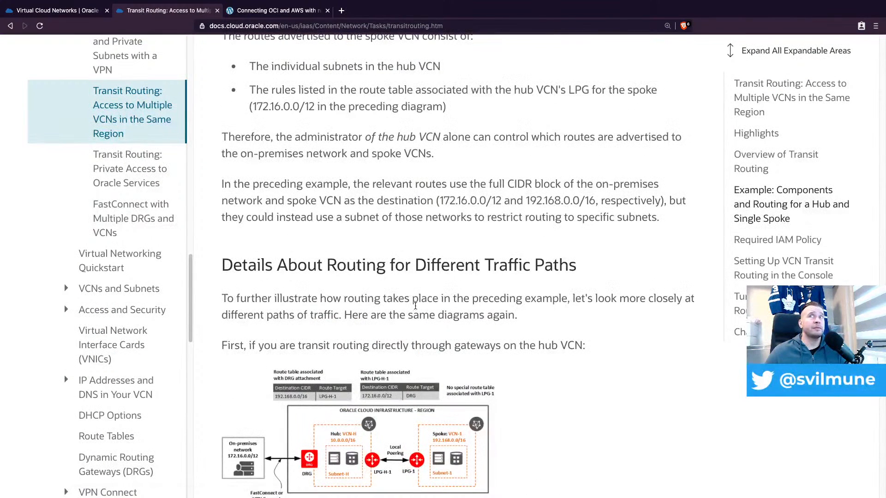
pyautogui.scroll(8, 427, 286)
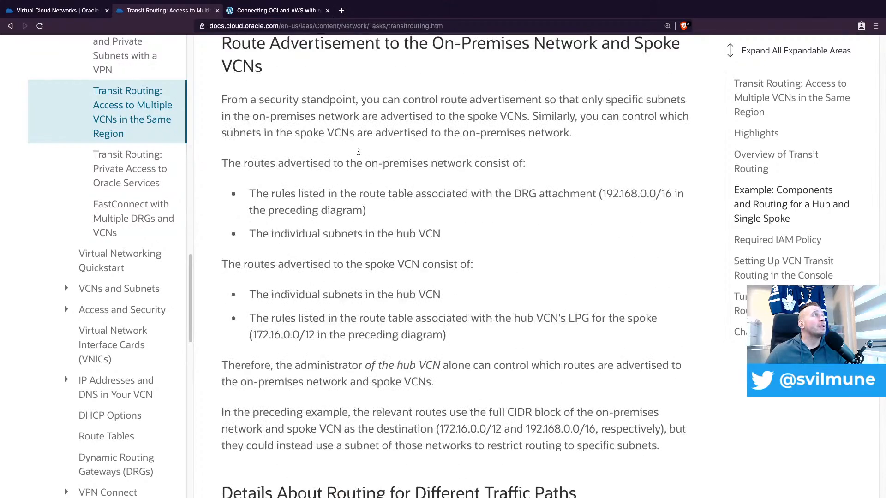
pyautogui.scroll(6, 358, 151)
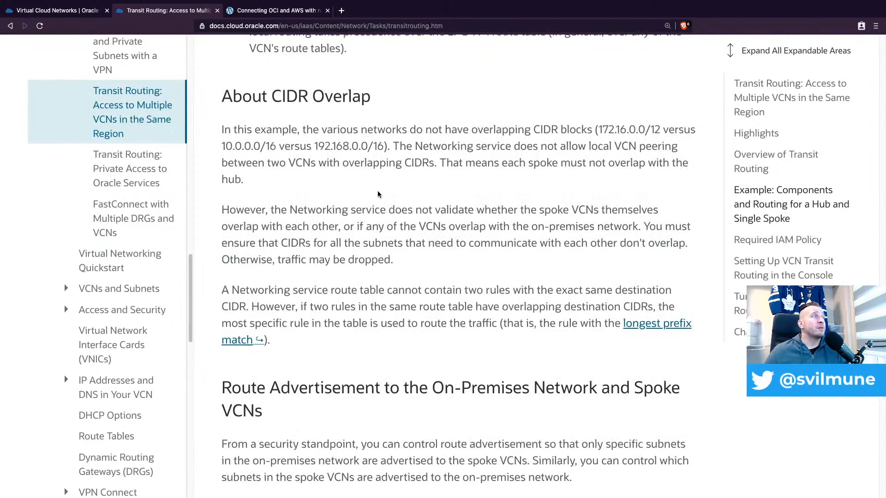
pyautogui.scroll(-18, 379, 196)
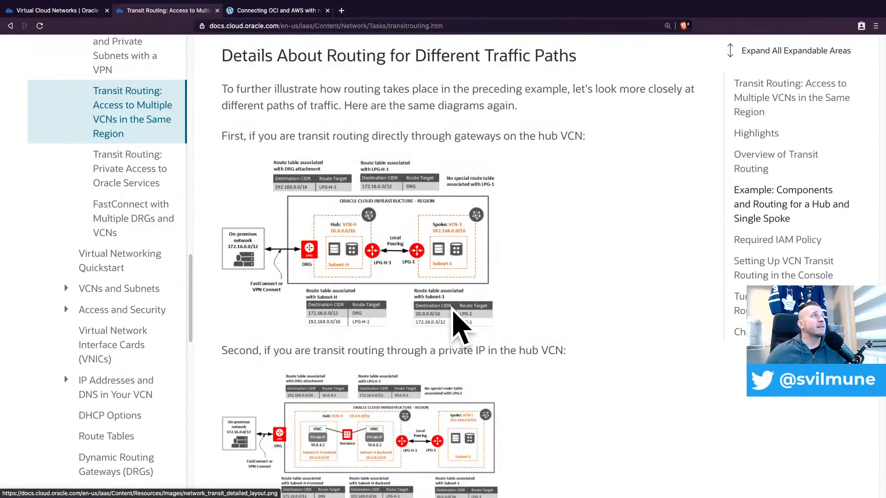
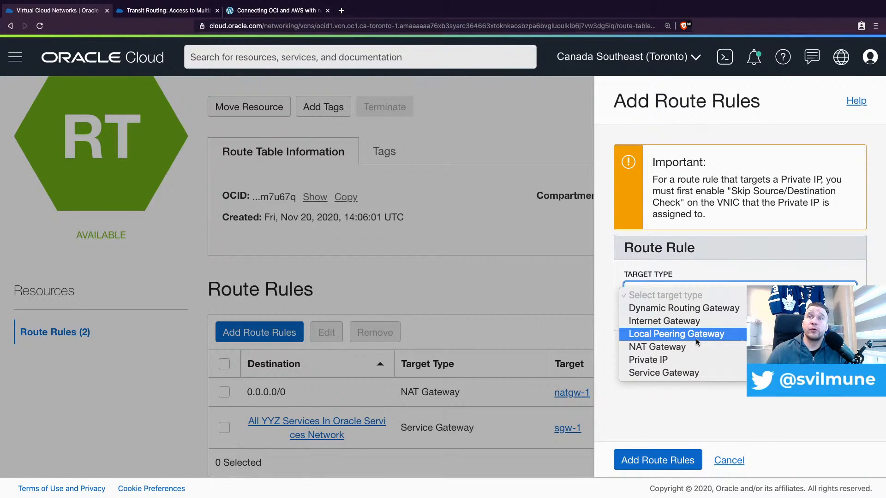
# Add a route rule for destination 10.0.0.0/24 targeting local peering gateway lpg-spoke-to-hub to the default route table of vcn-spoke-1
pyautogui.click(677, 337)
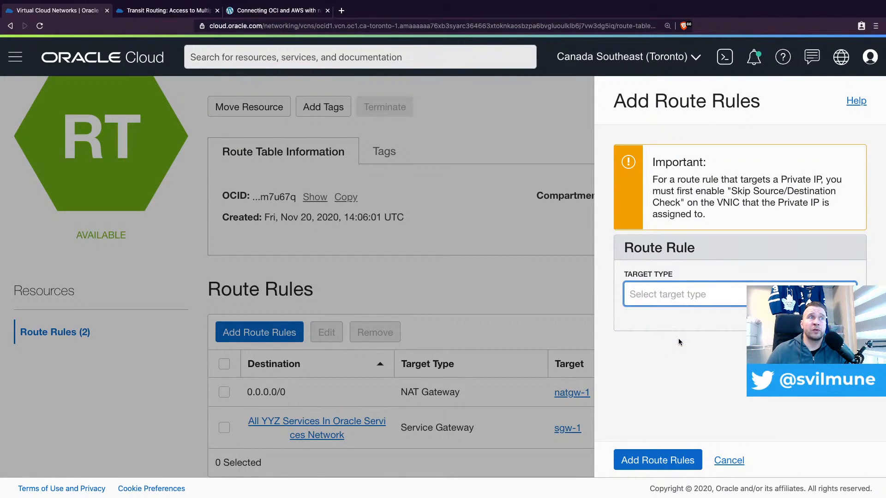
pyautogui.click(720, 346)
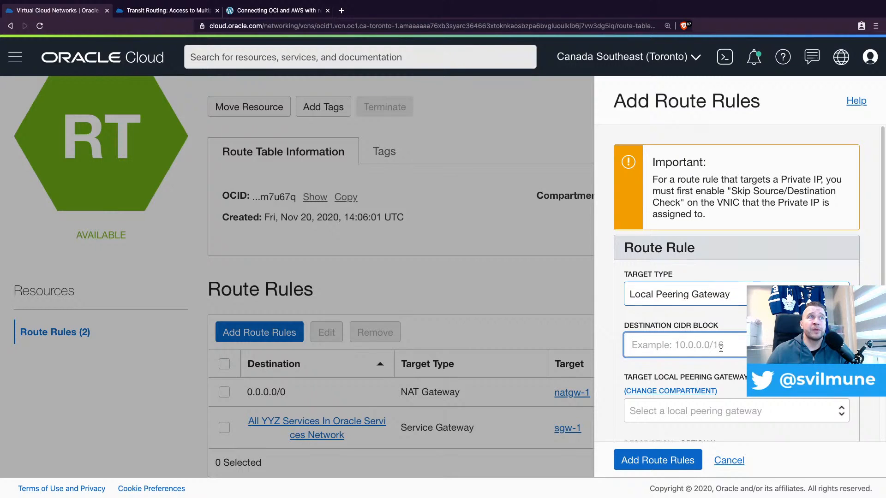
pyautogui.write('10.0.0.')
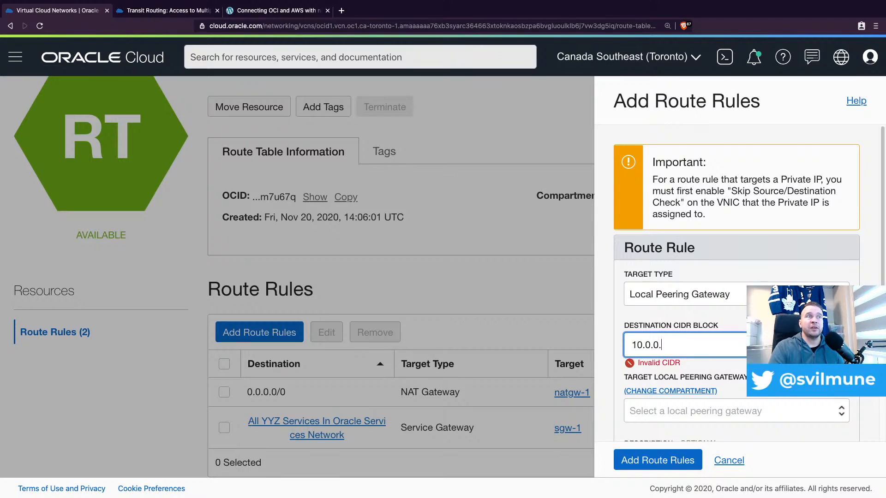
pyautogui.write('0/24')
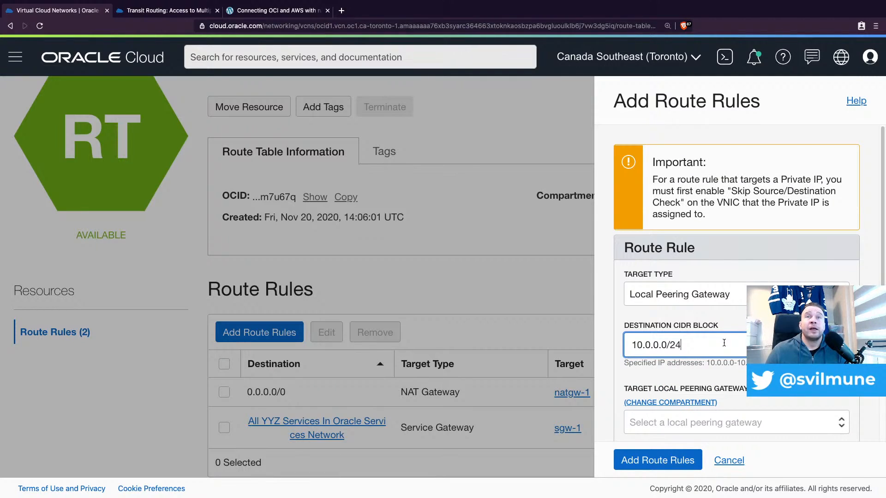
pyautogui.click(730, 422)
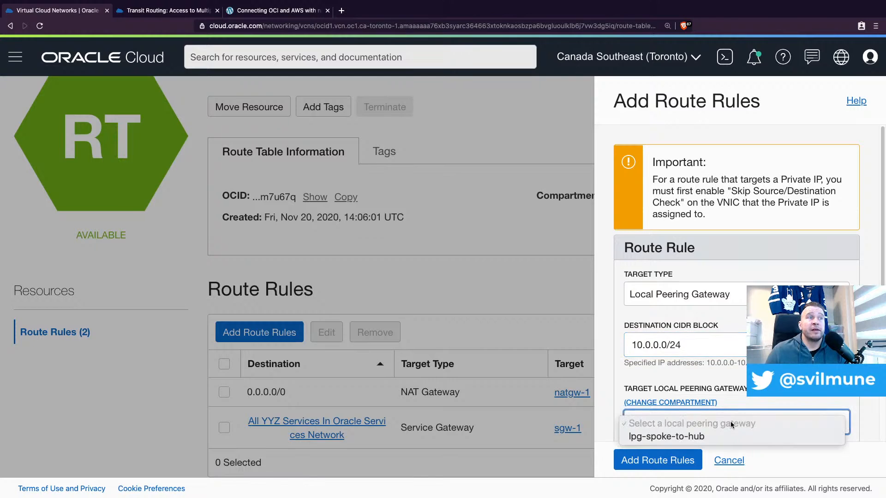
pyautogui.click(700, 437)
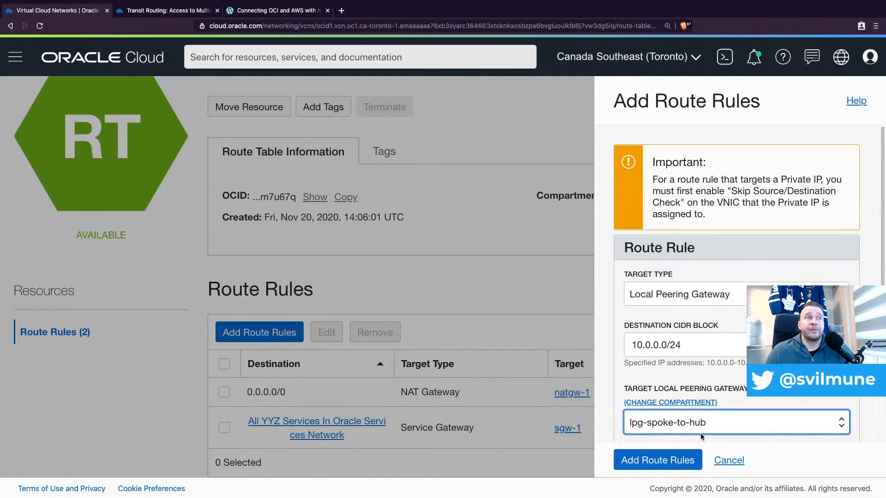
pyautogui.click(658, 461)
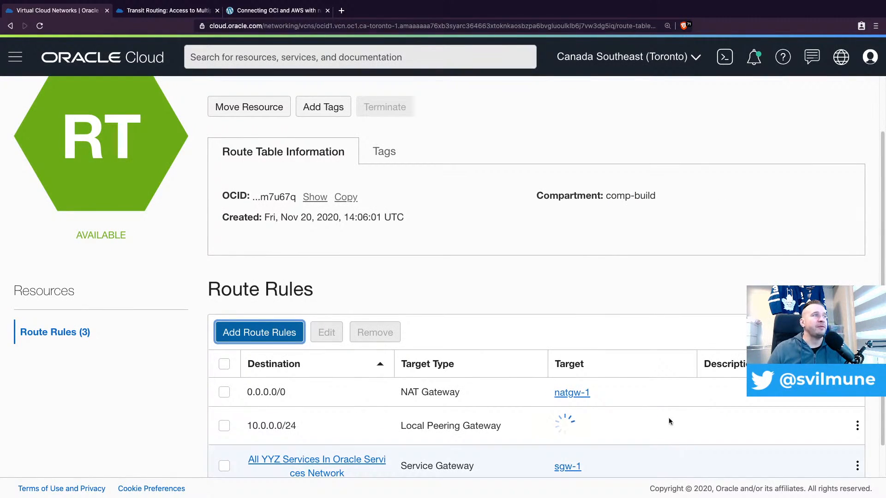
# Add a second route rule sending 192.168.0.0/23 to local peering gateway lpg-spoke-to-hub in the vcn-spoke-1 default route table
pyautogui.click(236, 332)
pyautogui.click(664, 292)
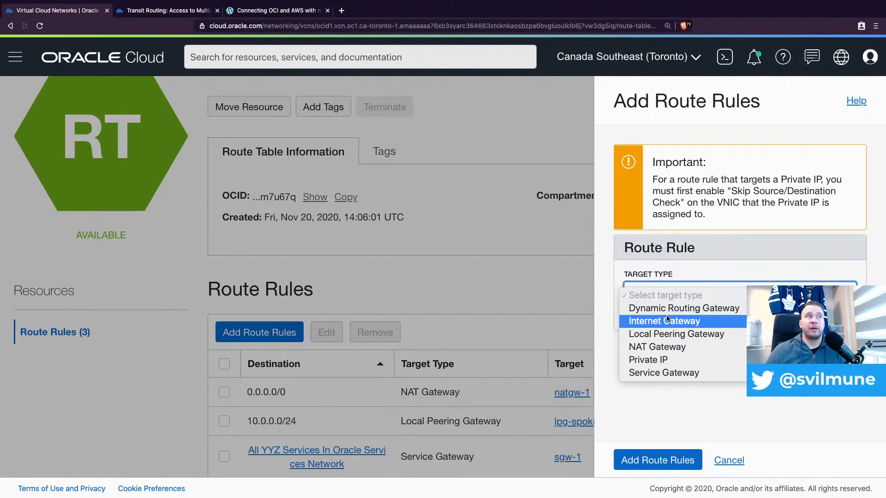
pyautogui.click(676, 334)
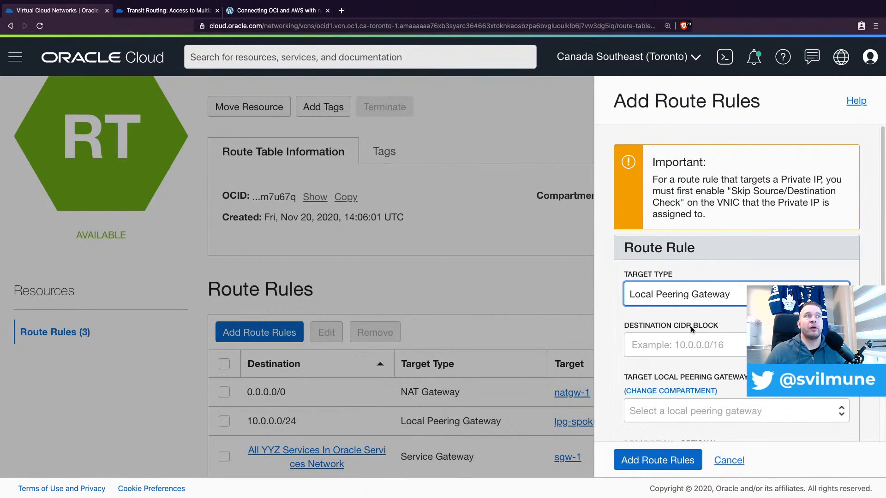
pyautogui.click(670, 340)
pyautogui.write('192')
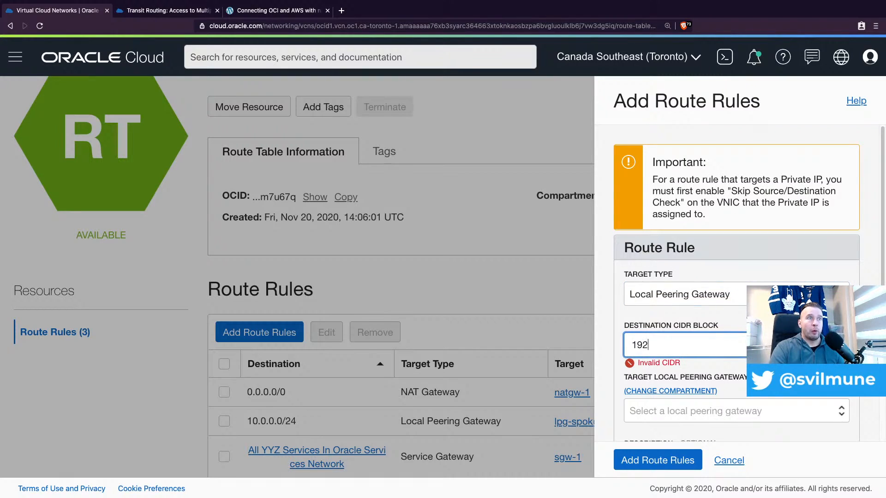
pyautogui.write('.168.0.')
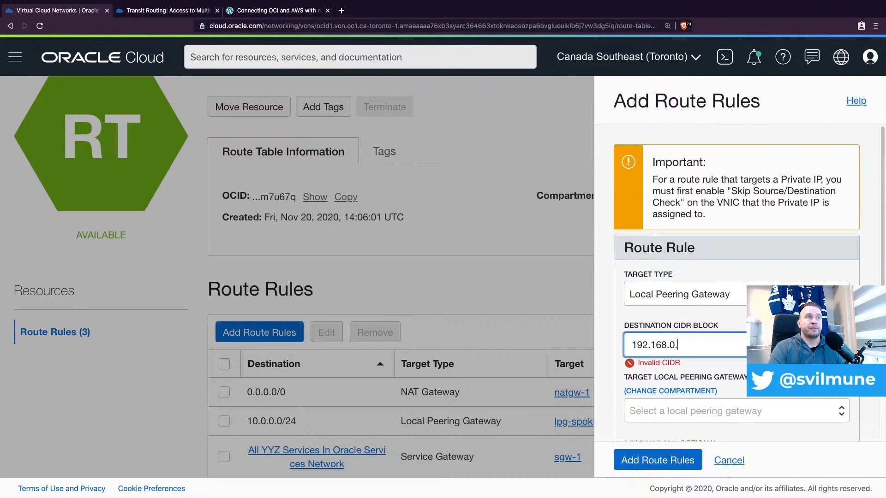
pyautogui.write('0/23')
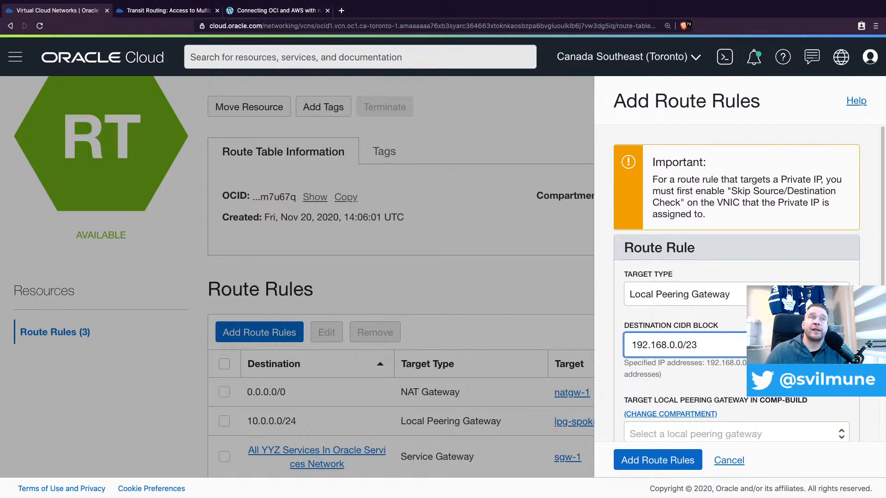
pyautogui.scroll(-1, 680, 304)
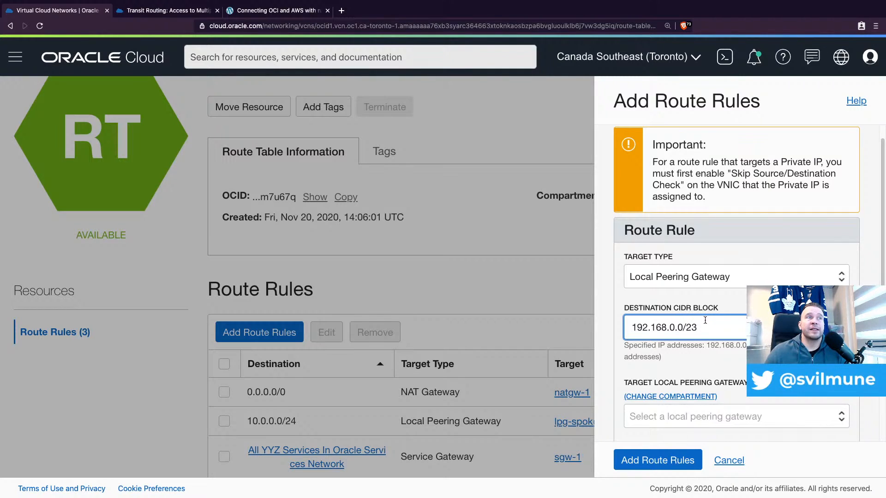
pyautogui.click(746, 422)
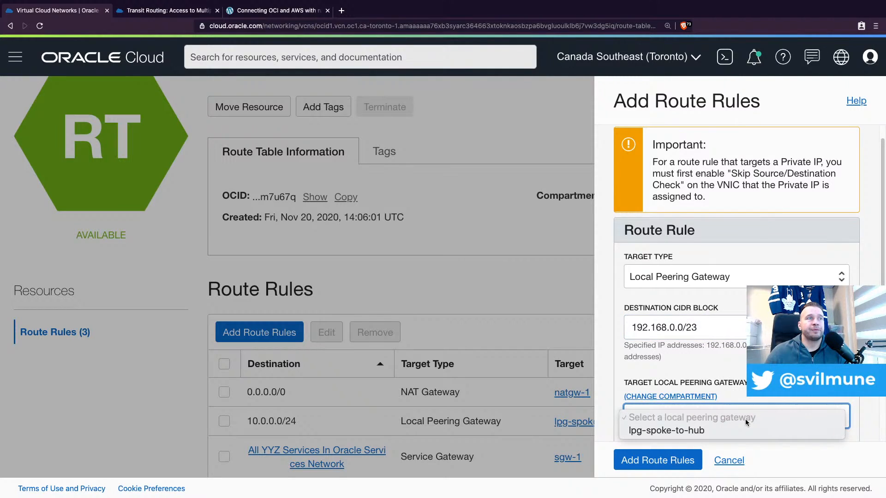
pyautogui.click(705, 432)
pyautogui.scroll(-2, 670, 402)
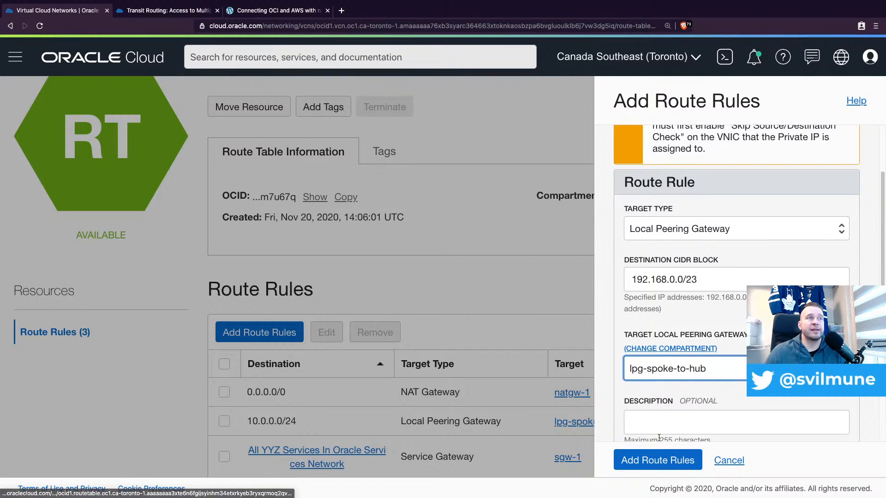
pyautogui.click(660, 464)
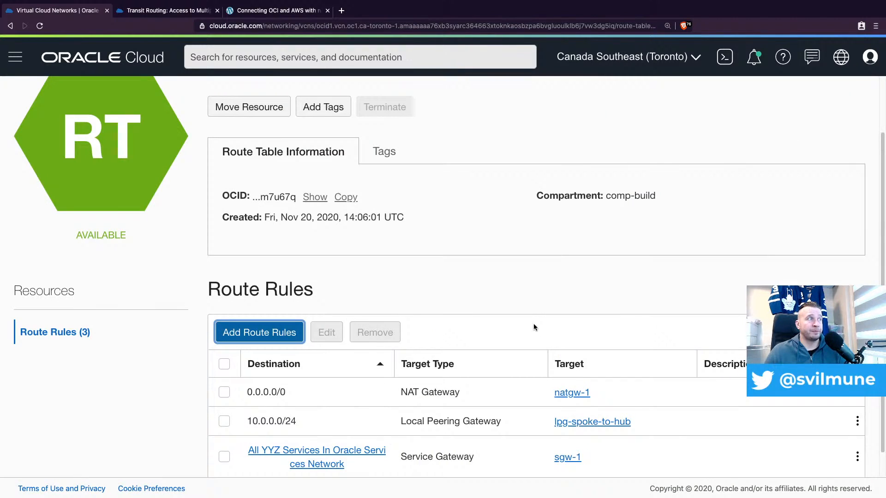
pyautogui.scroll(-1, 541, 279)
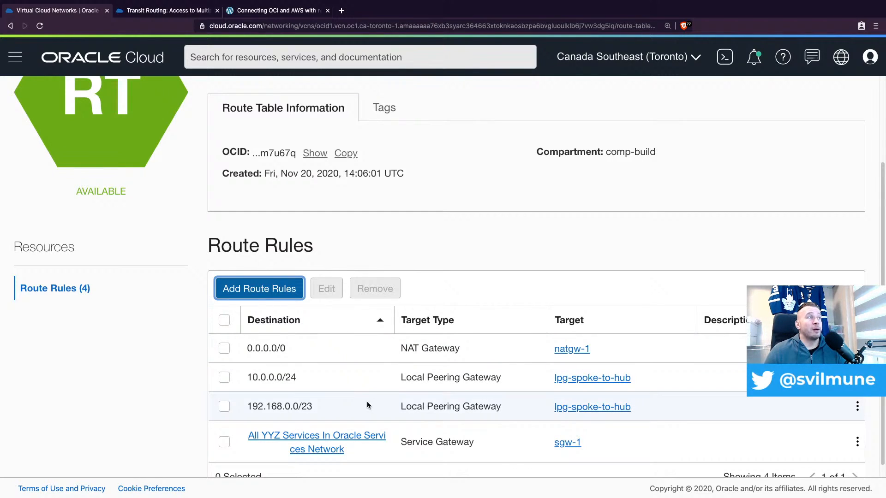
# Return to the list of virtual cloud networks, open vcn-hub-1 and show its route tables
pyautogui.scroll(3, 367, 406)
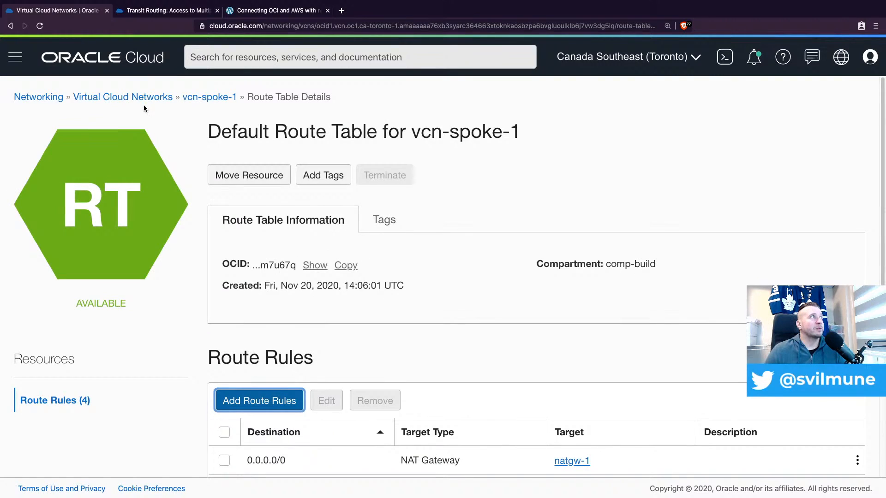
pyautogui.click(139, 98)
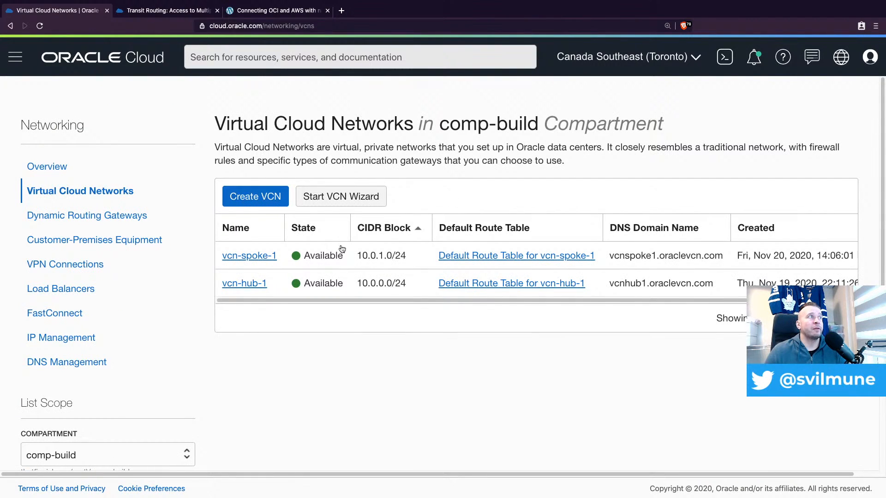
pyautogui.click(251, 286)
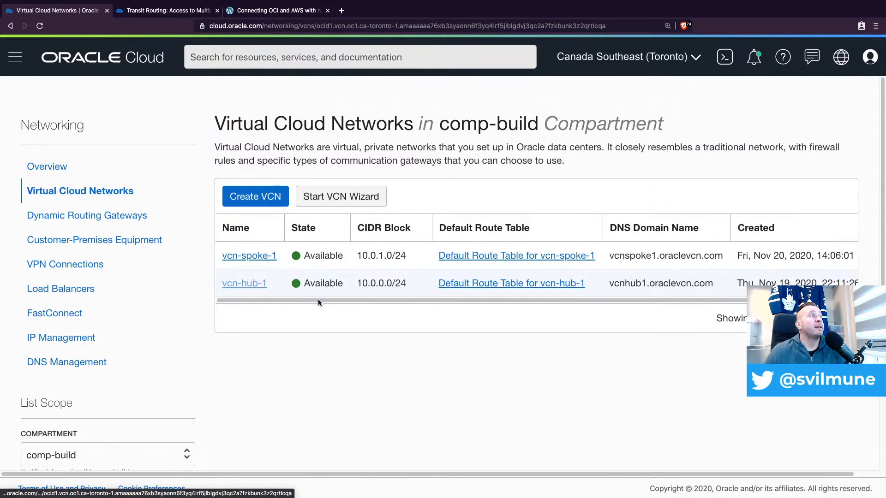
pyautogui.scroll(-4, 448, 300)
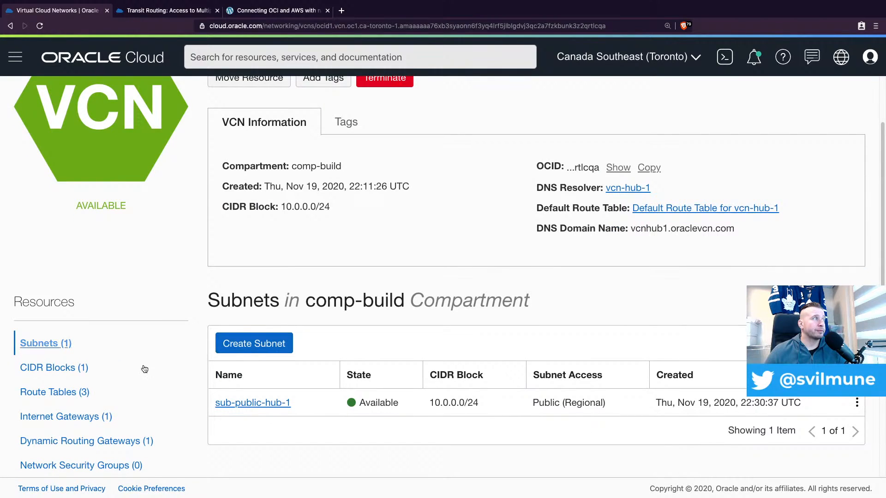
pyautogui.click(71, 393)
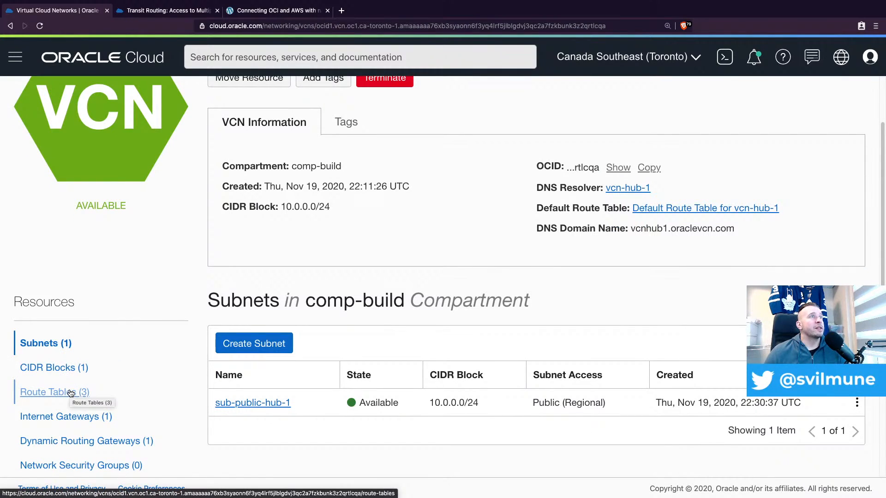
pyautogui.scroll(-2, 370, 339)
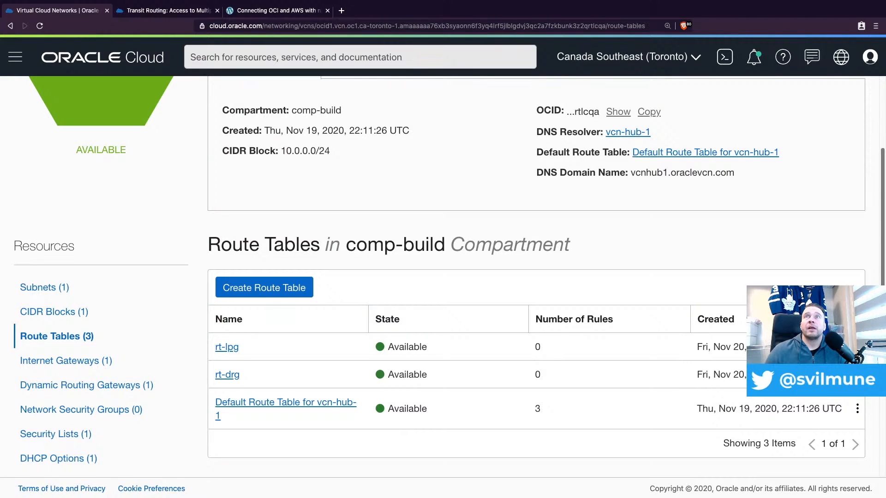
# Check the route tables in the Transit Routing documentation's hub-and-spoke diagram, and return to the route tables of vcn-hub-1
pyautogui.press('super+Tab')
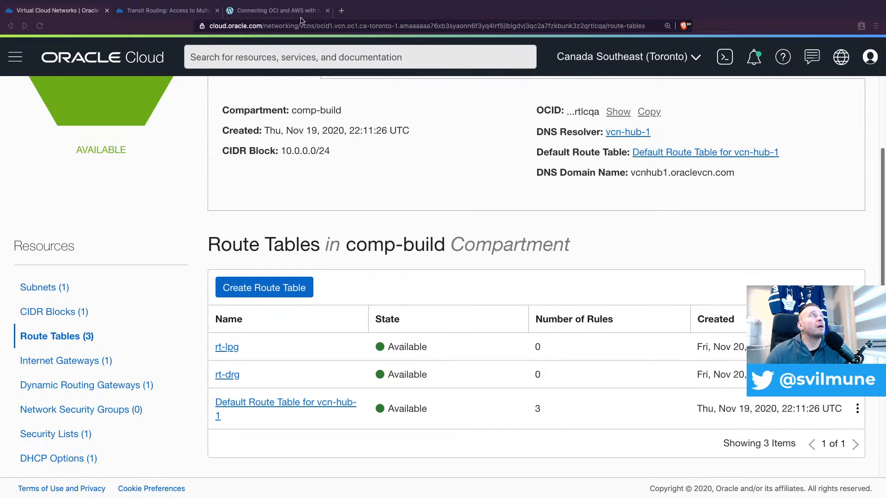
pyautogui.click(146, 7)
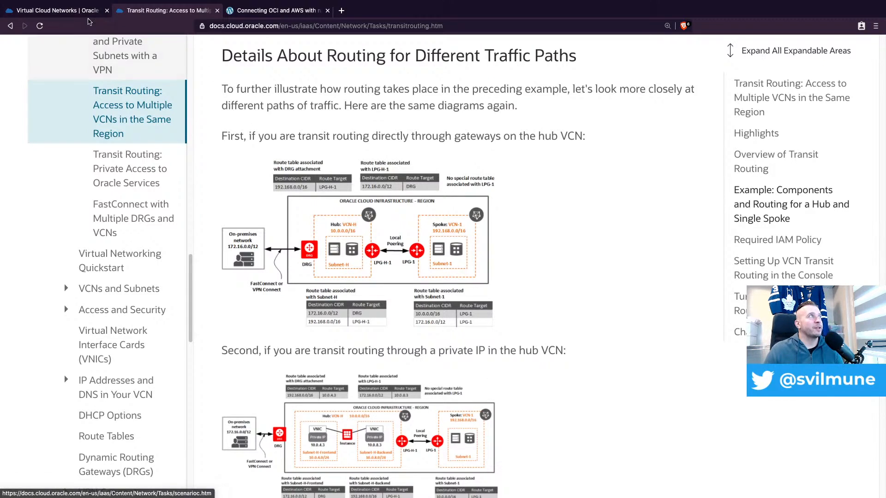
pyautogui.click(79, 10)
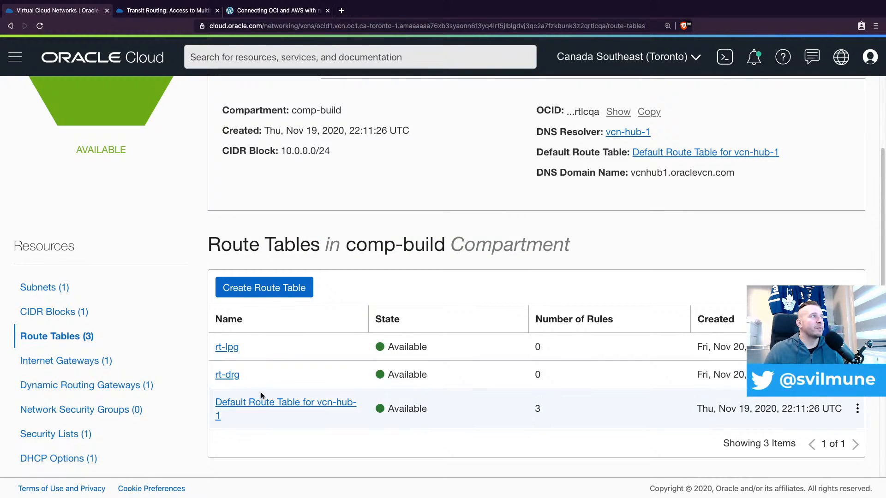
# Add a route rule for destination 10.0.1.0/24 targeting local peering gateway lpg-hub-to-spoke1 to the rt-drg route table of vcn-hub-1
pyautogui.click(228, 376)
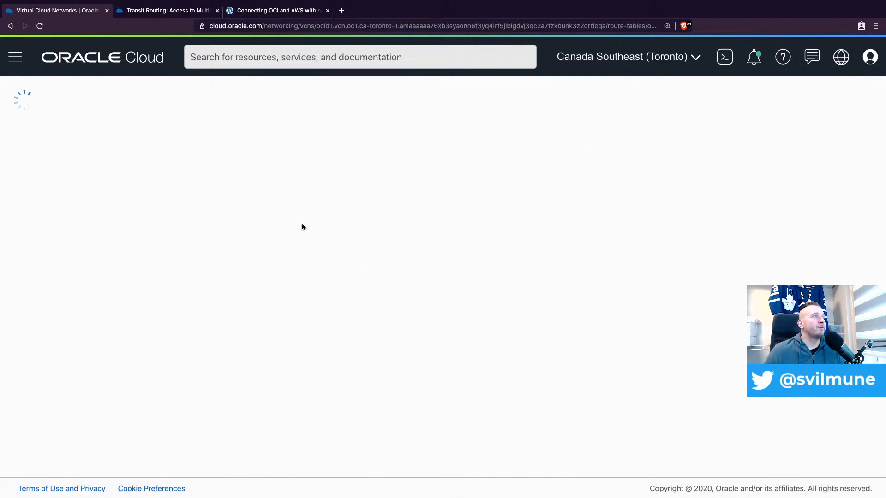
pyautogui.scroll(-1, 367, 334)
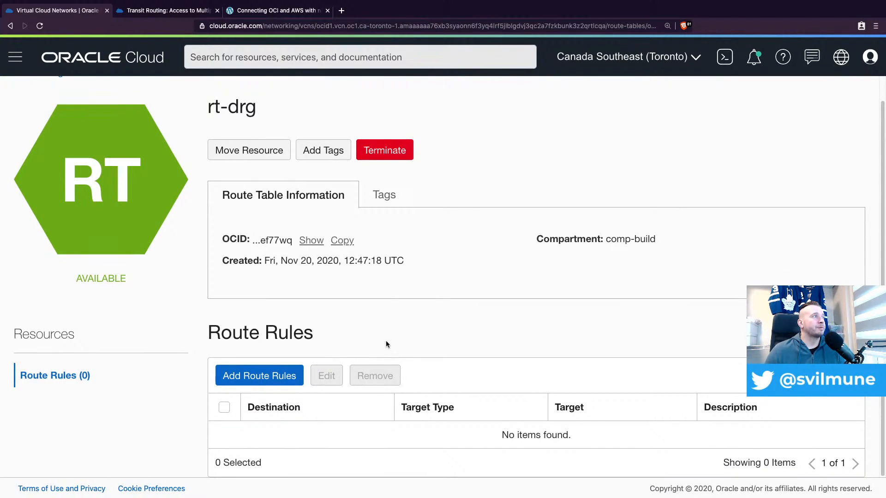
pyautogui.click(253, 379)
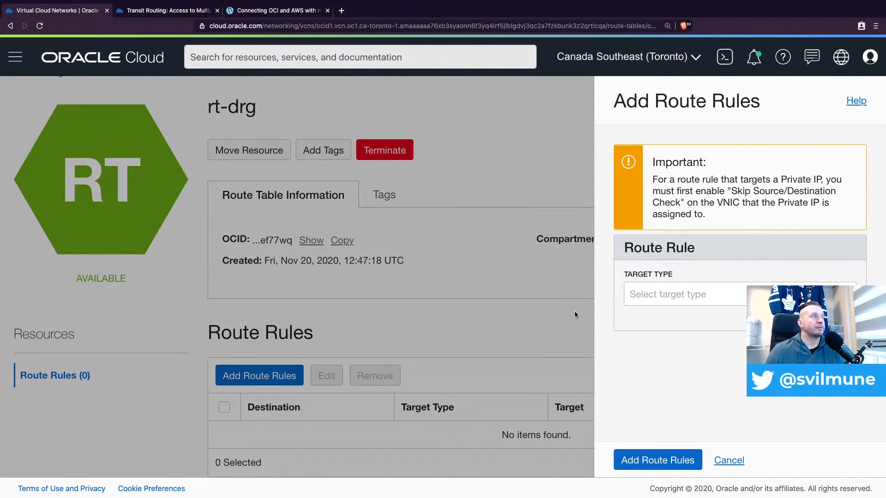
pyautogui.click(661, 295)
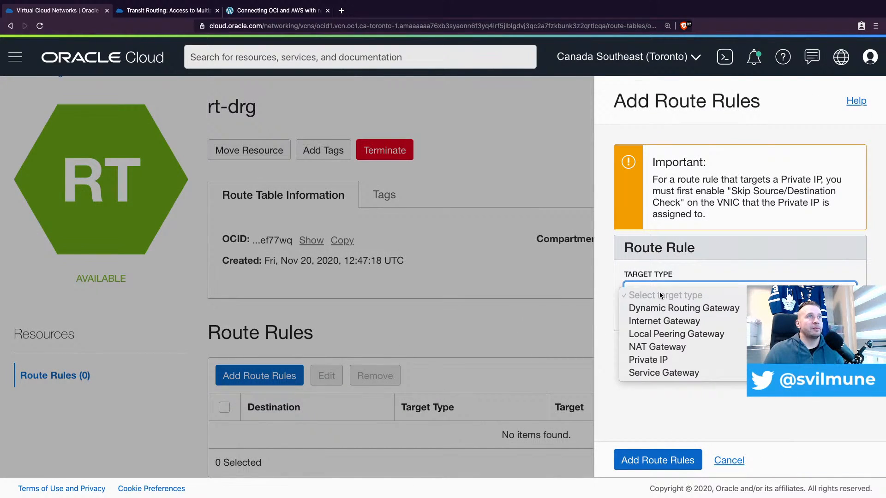
pyautogui.click(682, 337)
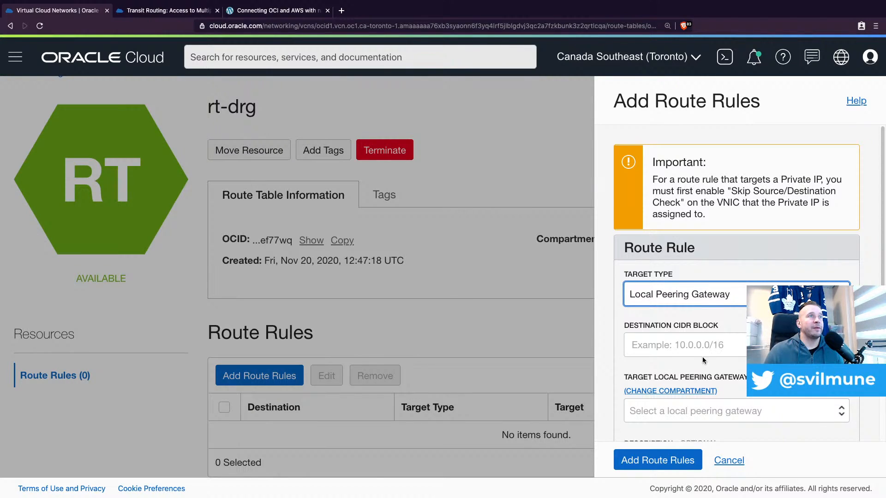
pyautogui.click(702, 345)
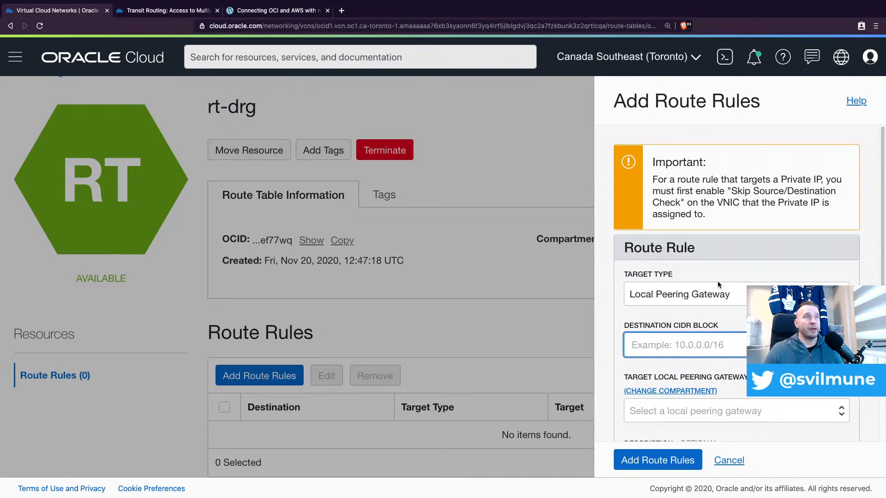
pyautogui.write('10.')
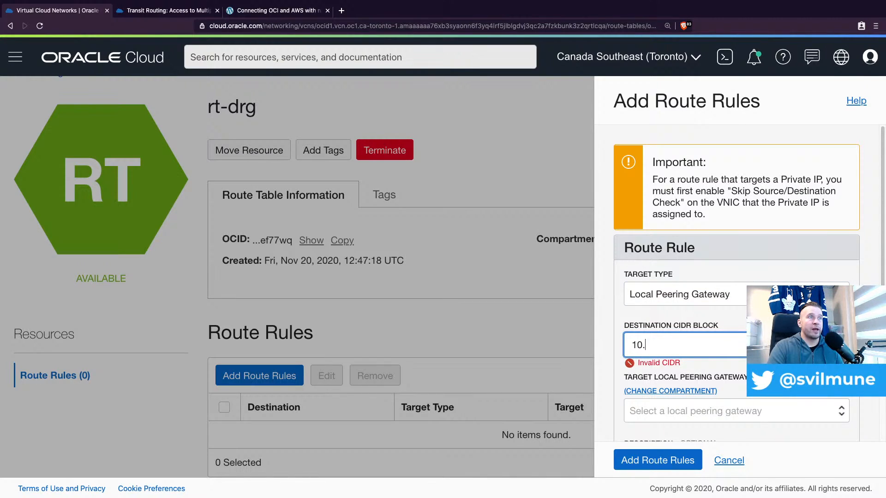
pyautogui.write('0.1.0/24')
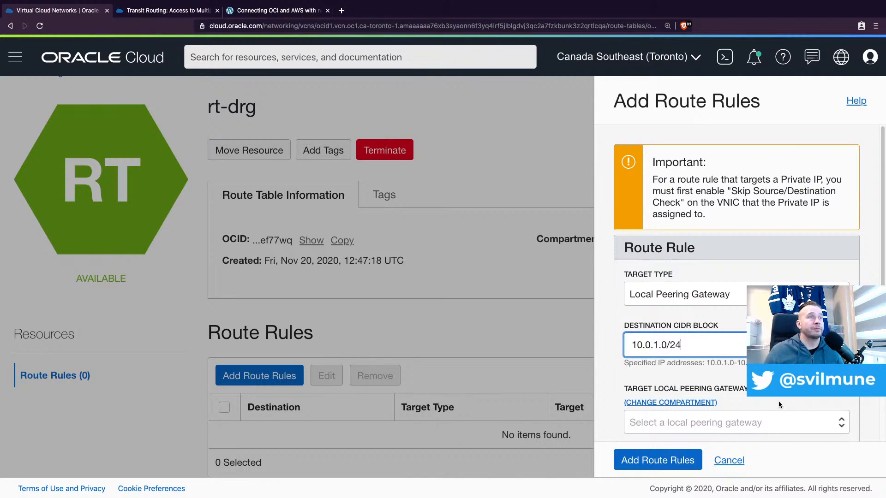
pyautogui.scroll(-2, 719, 374)
pyautogui.click(713, 367)
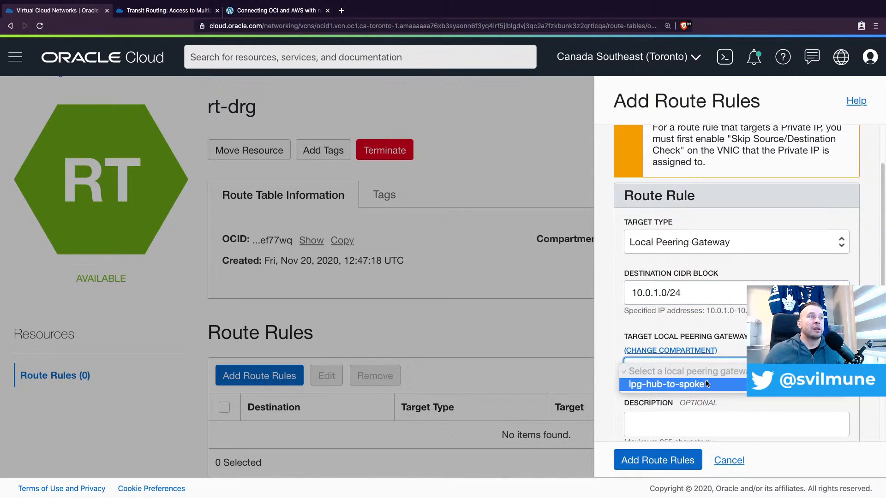
pyautogui.click(703, 385)
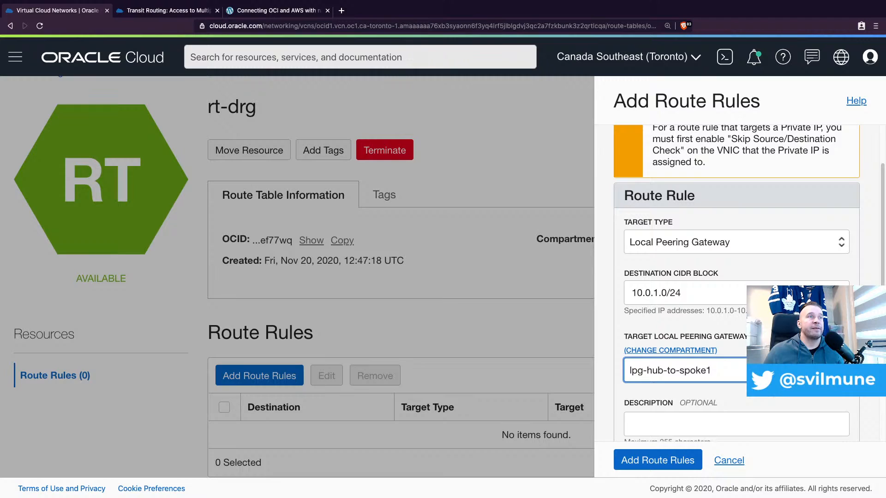
pyautogui.scroll(-1, 703, 314)
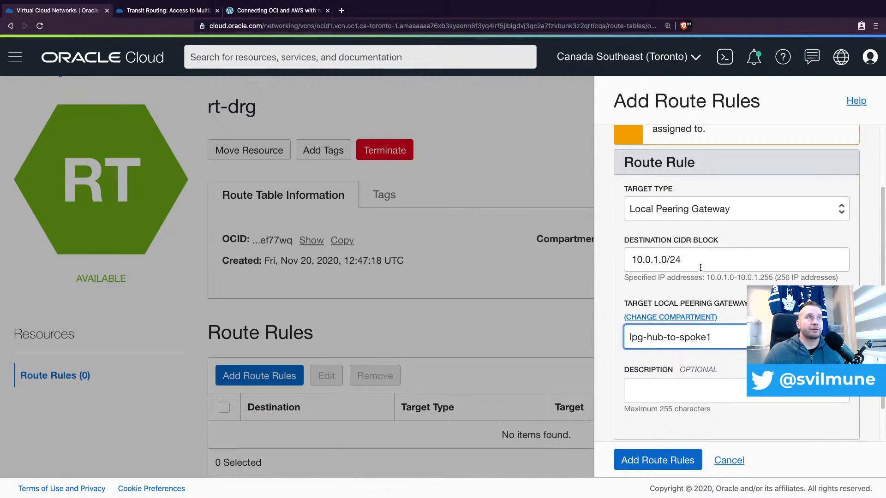
pyautogui.click(659, 460)
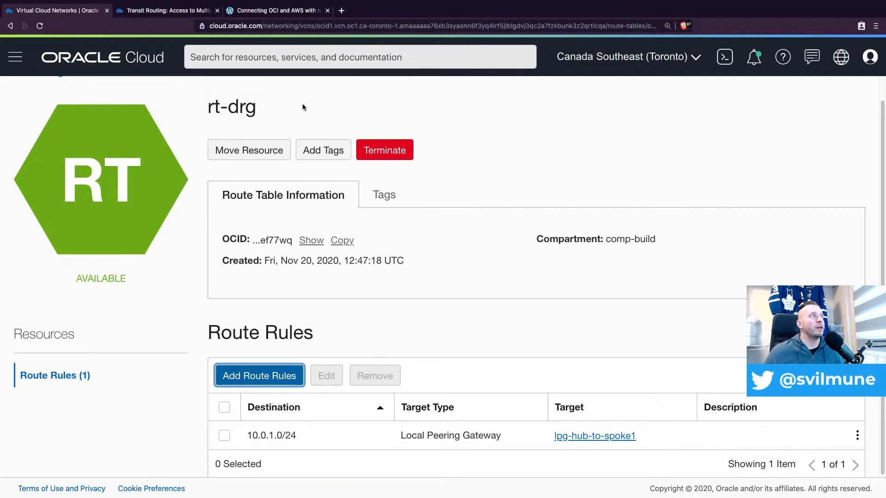
# Return to the route tables of vcn-hub-1 and open the rt-lpg route table
pyautogui.scroll(1, 114, 270)
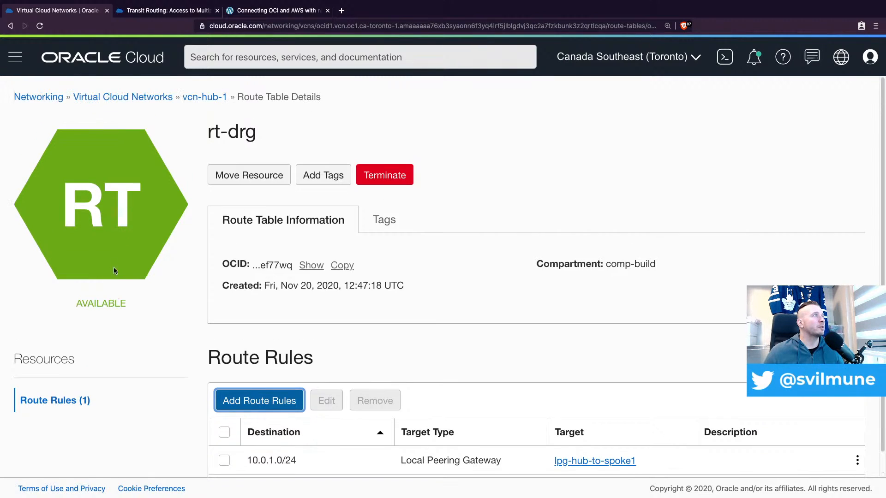
pyautogui.click(199, 99)
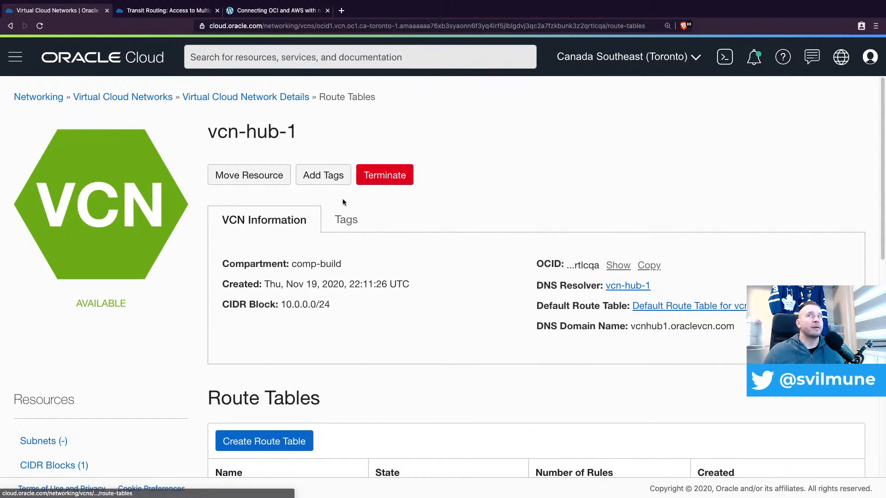
pyautogui.scroll(-2, 266, 326)
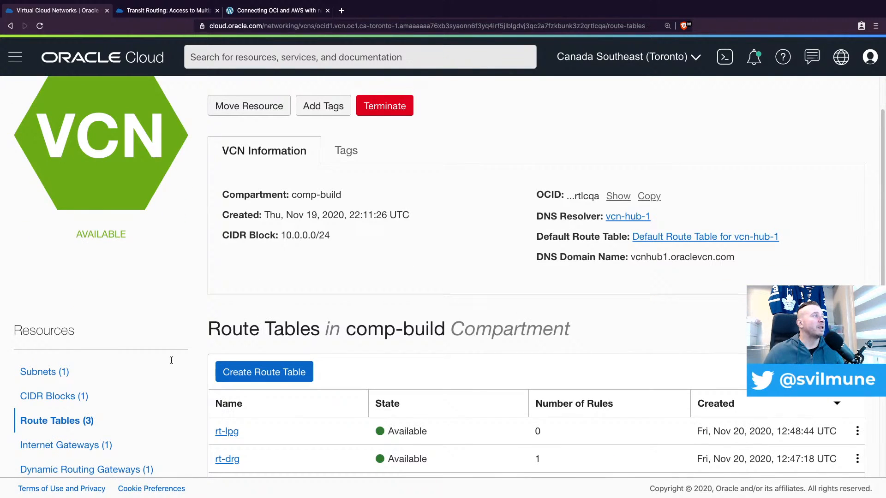
pyautogui.click(233, 417)
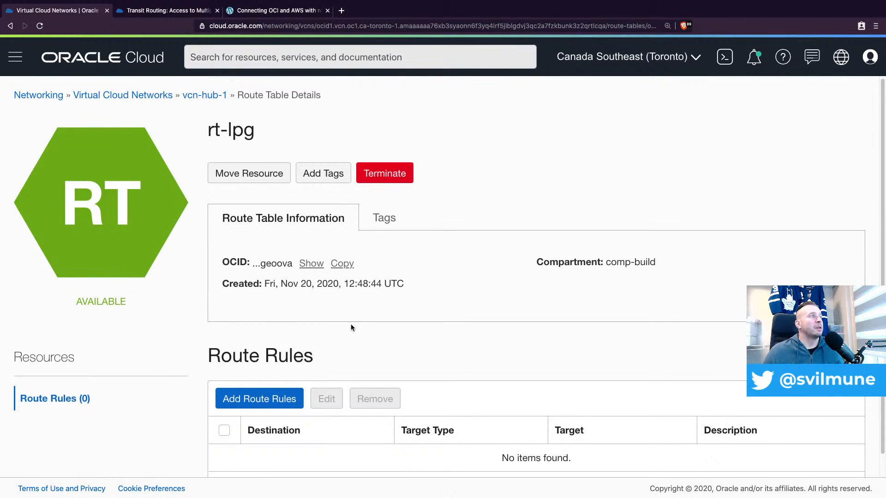
# Try to add a route rule to rt-lpg sending 192.168.0.0/23 to dynamic routing gateway drg-aws
pyautogui.scroll(-1, 300, 355)
pyautogui.click(256, 384)
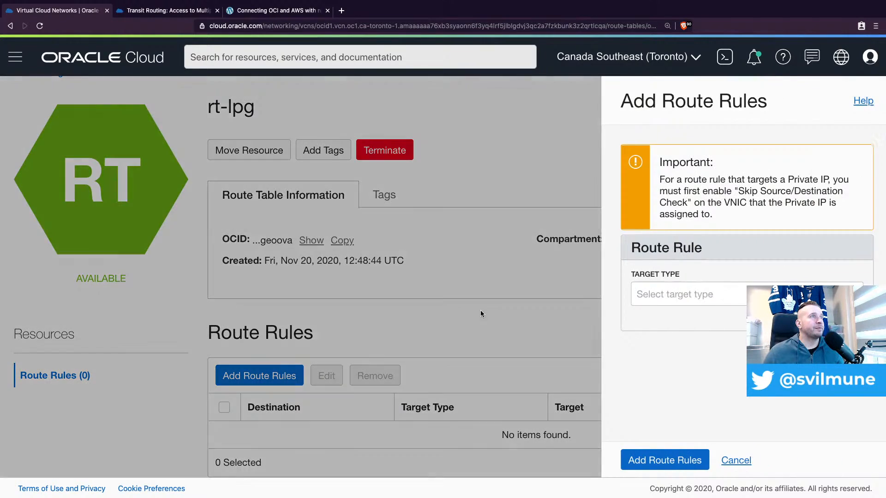
pyautogui.click(687, 297)
pyautogui.click(680, 309)
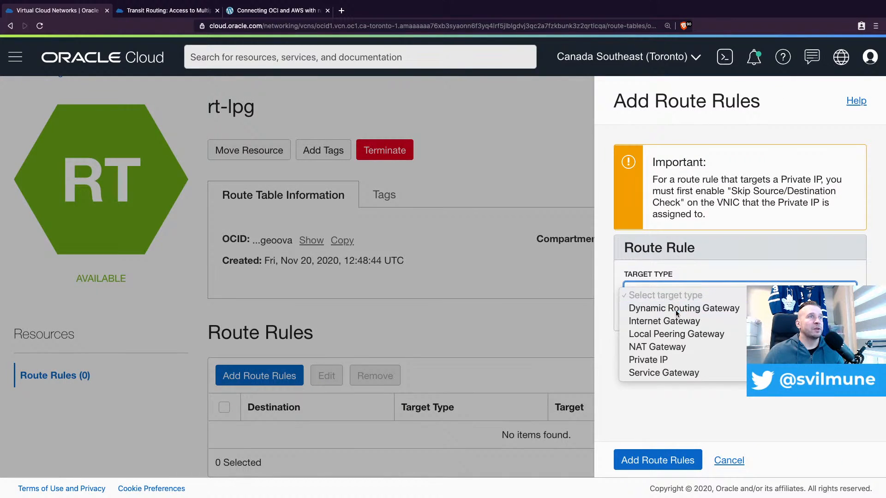
pyautogui.click(673, 342)
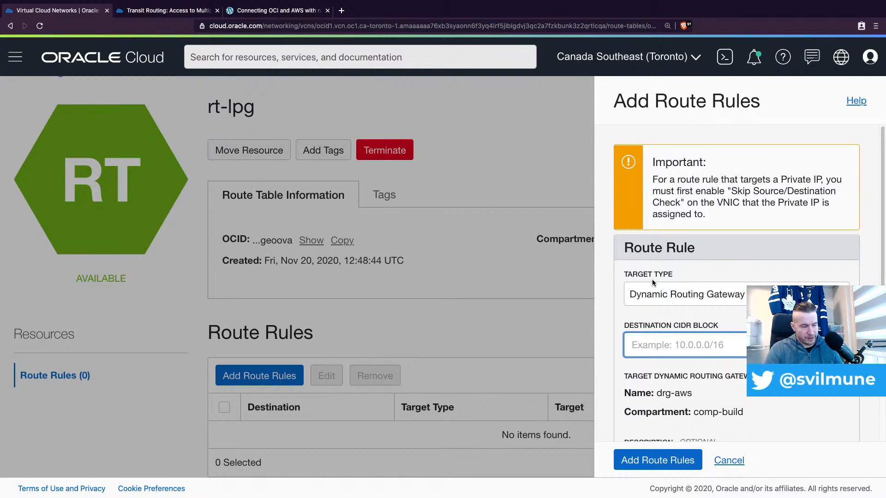
pyautogui.write('192.168.0')
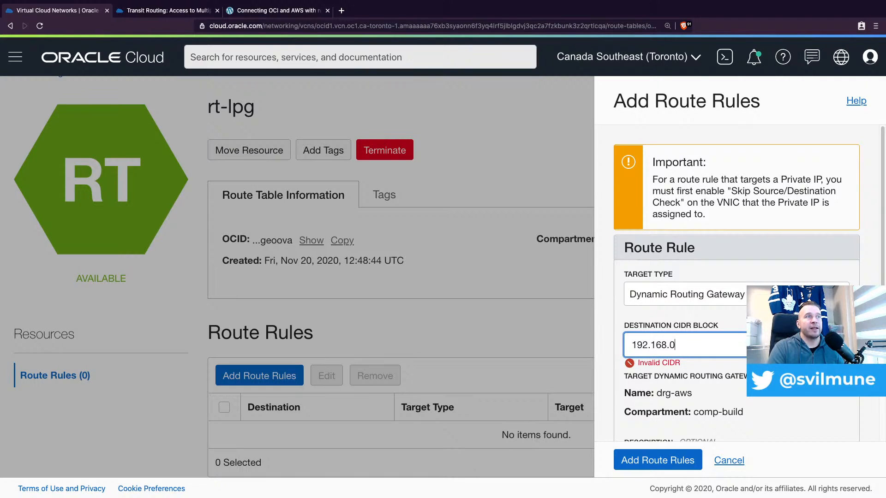
pyautogui.write('.0/23')
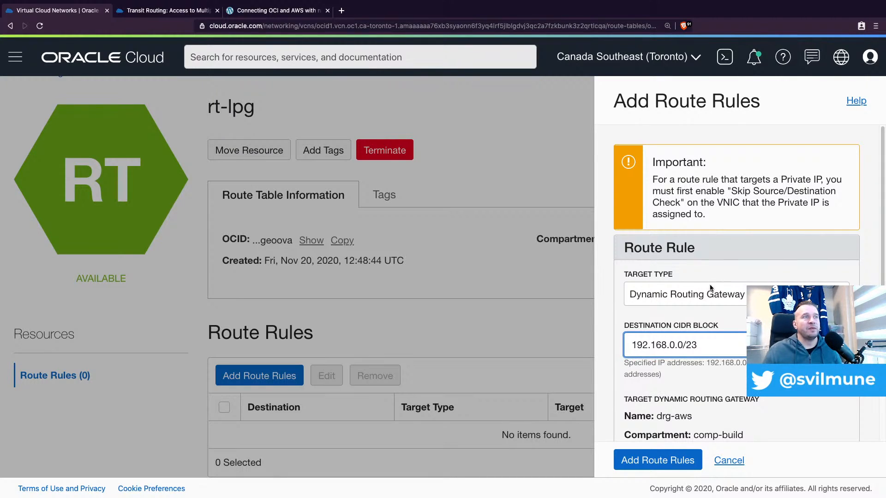
pyautogui.scroll(-2, 681, 365)
pyautogui.scroll(-2, 681, 367)
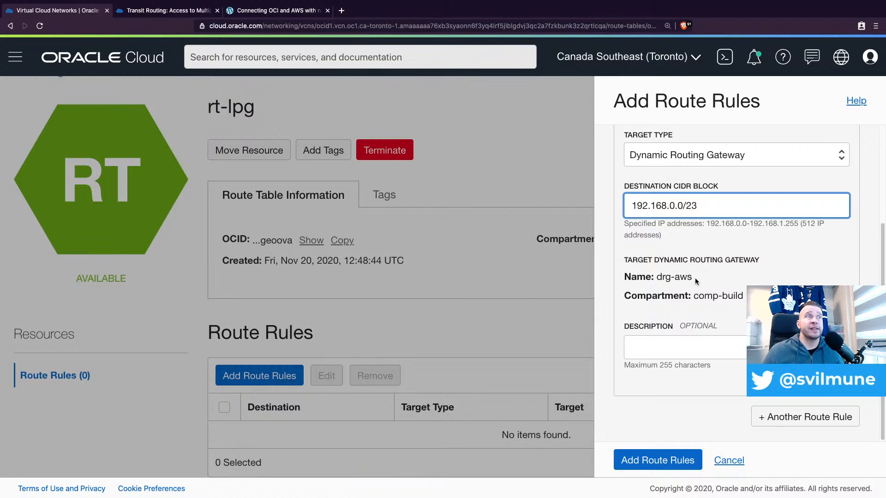
pyautogui.scroll(1, 695, 277)
pyautogui.click(659, 460)
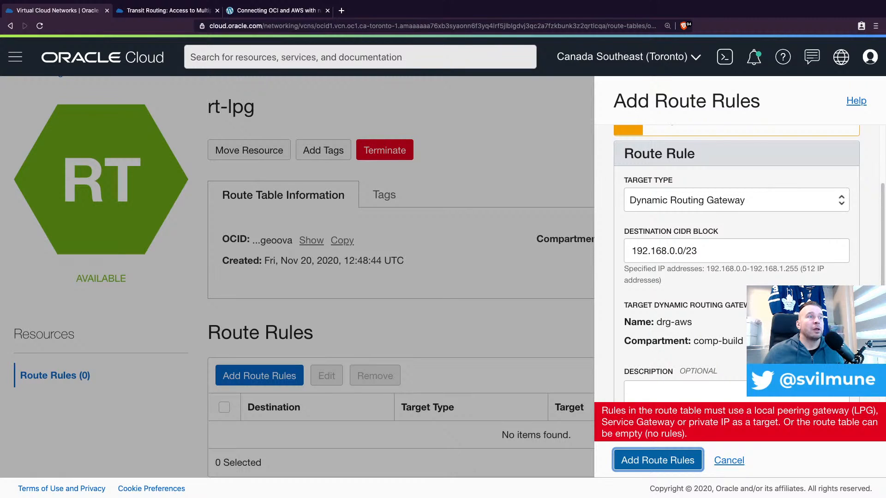
# Review the target types available for the pending rt-lpg route rule, and discard the rule
pyautogui.scroll(-1, 737, 263)
pyautogui.scroll(1, 737, 263)
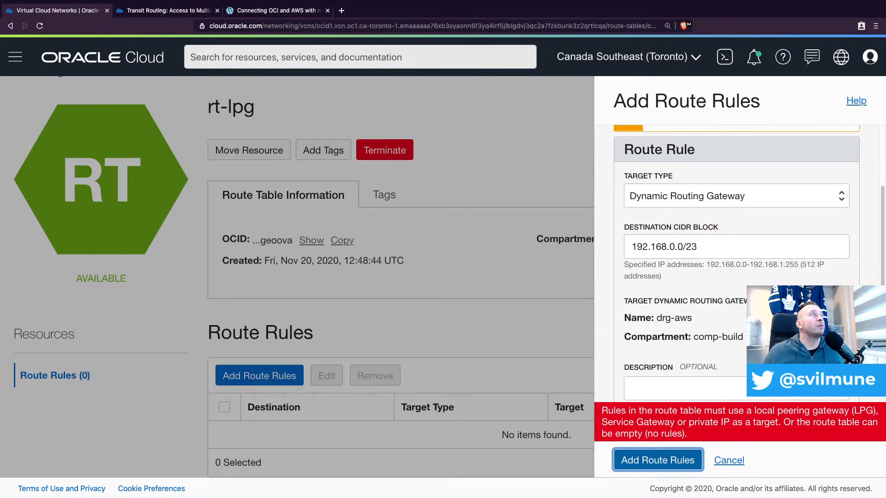
pyautogui.scroll(2, 764, 268)
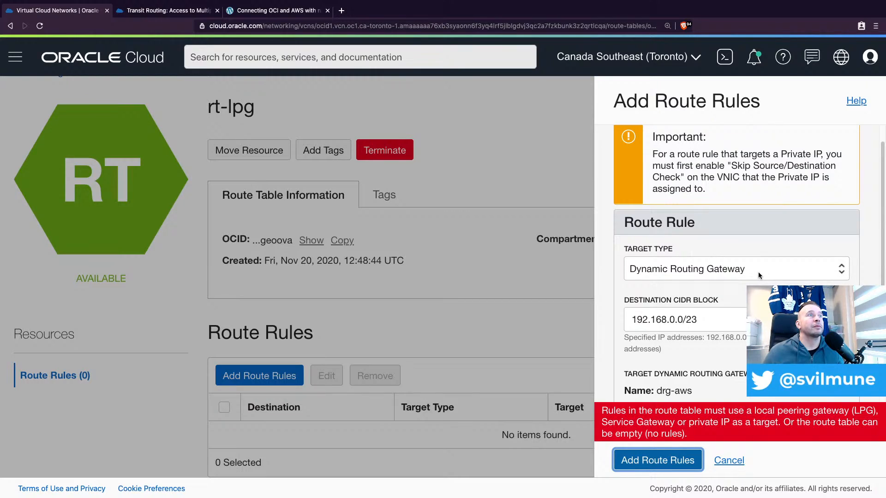
pyautogui.click(758, 272)
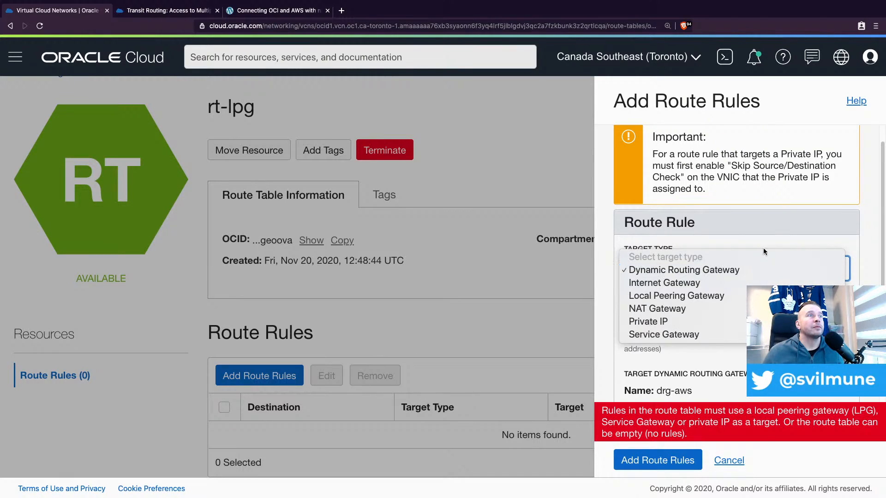
pyautogui.click(765, 218)
pyautogui.scroll(-1, 766, 256)
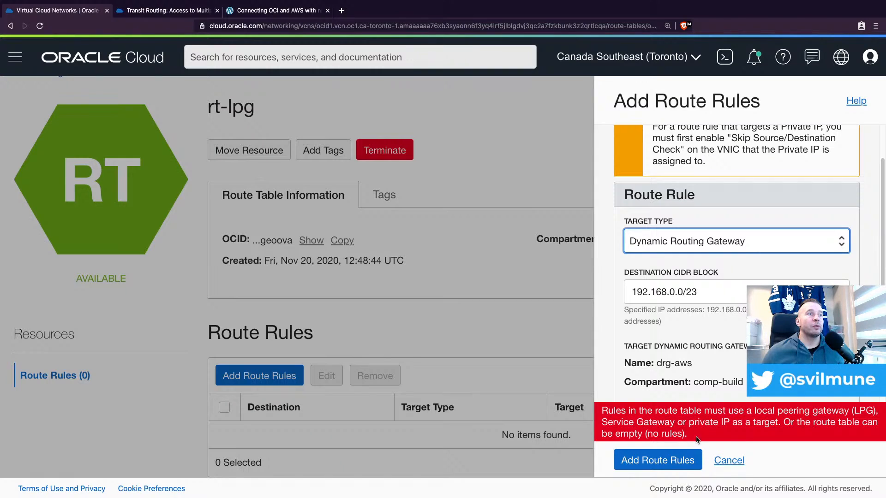
pyautogui.click(734, 461)
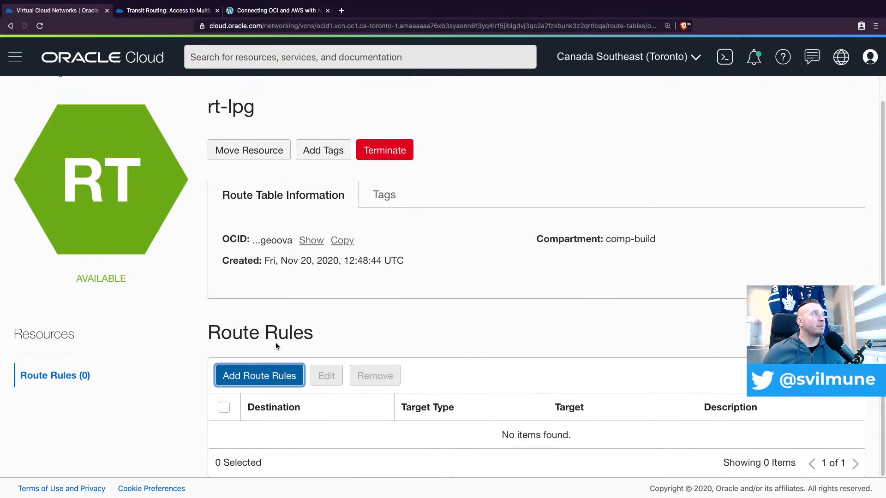
# Return to the route tables of vcn-hub-1 and check the route rules of rt-drg
pyautogui.scroll(1, 139, 115)
pyautogui.click(208, 101)
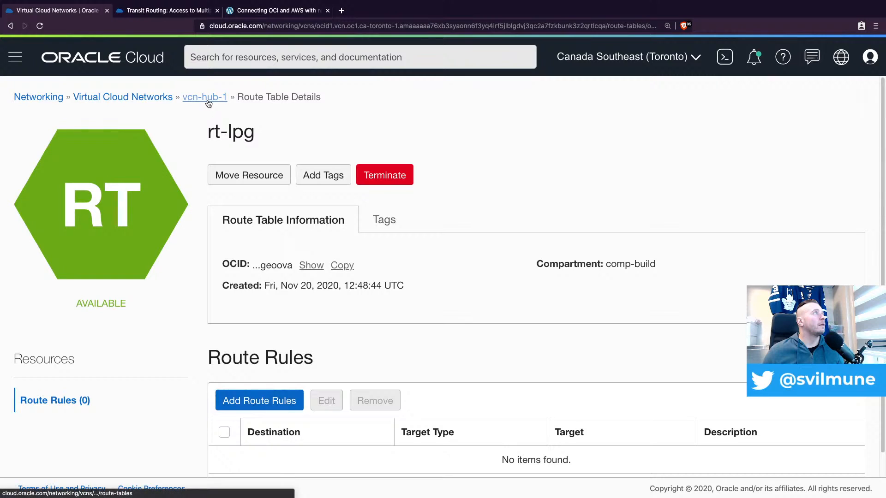
pyautogui.scroll(-4, 426, 292)
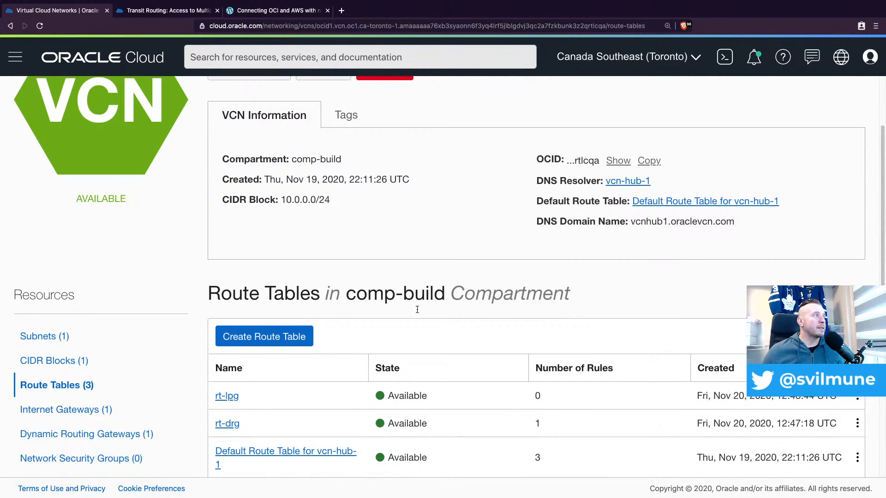
pyautogui.click(232, 428)
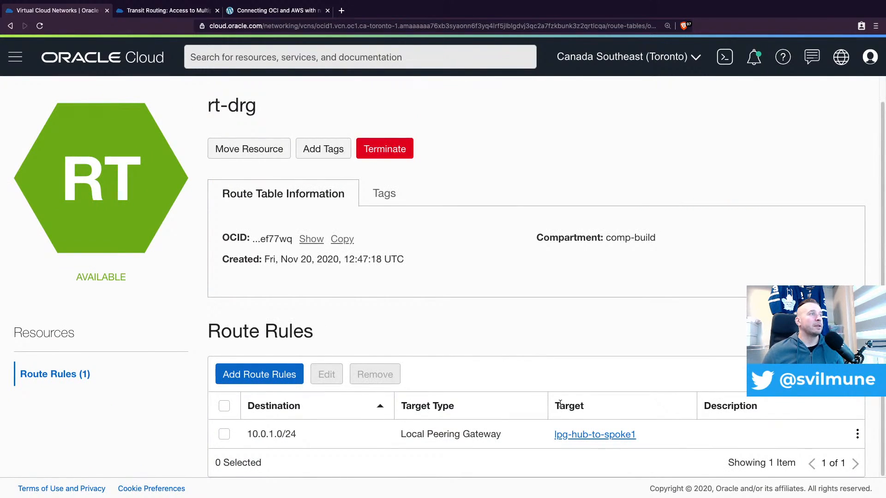
pyautogui.scroll(1, 179, 182)
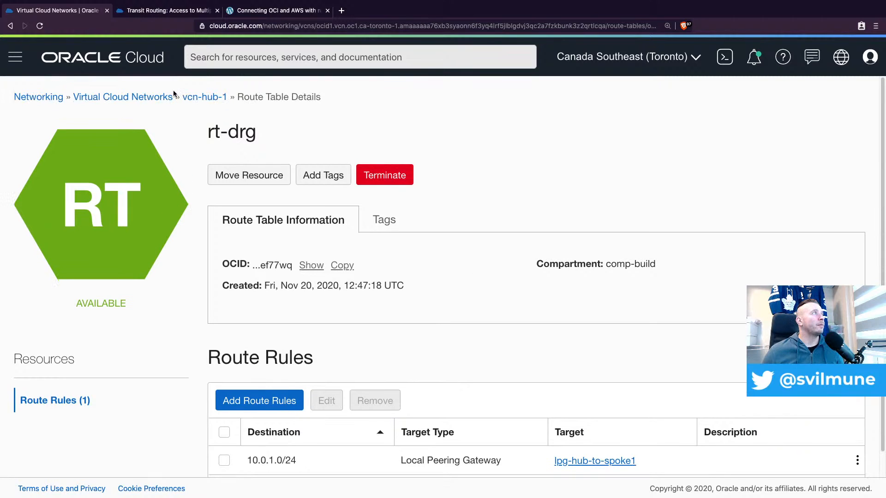
pyautogui.click(197, 95)
pyautogui.scroll(-2, 190, 342)
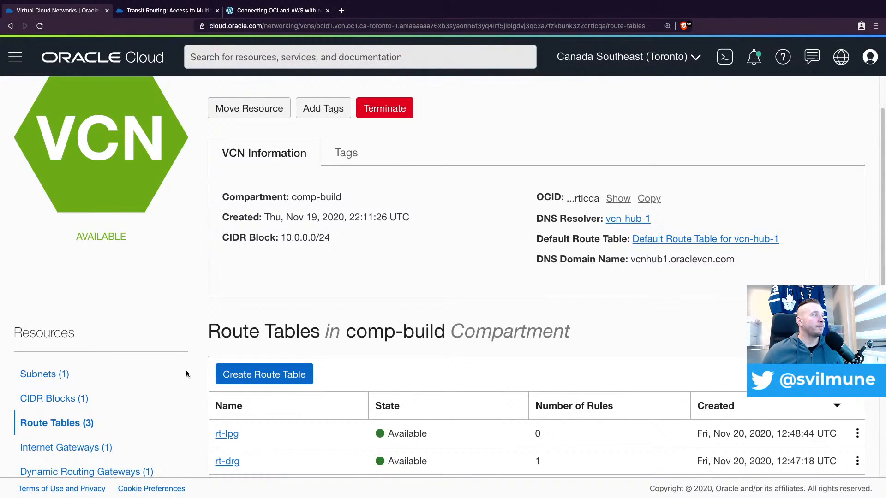
pyautogui.scroll(-1, 187, 371)
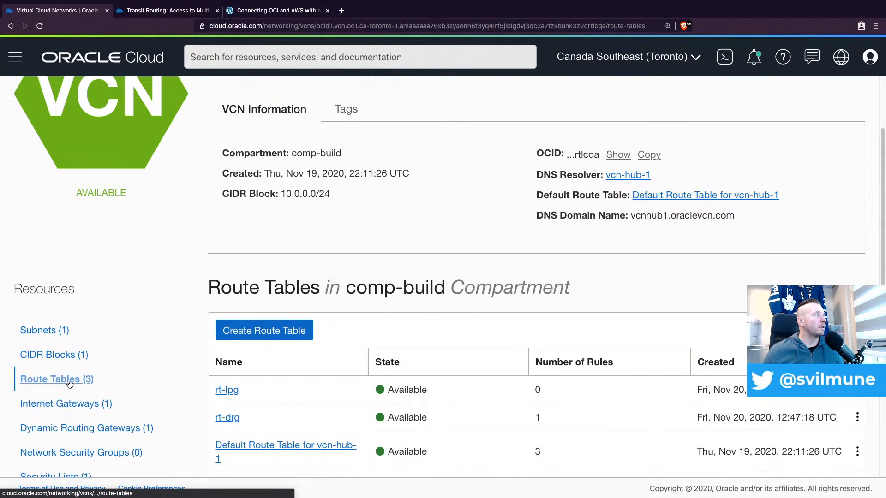
pyautogui.click(233, 419)
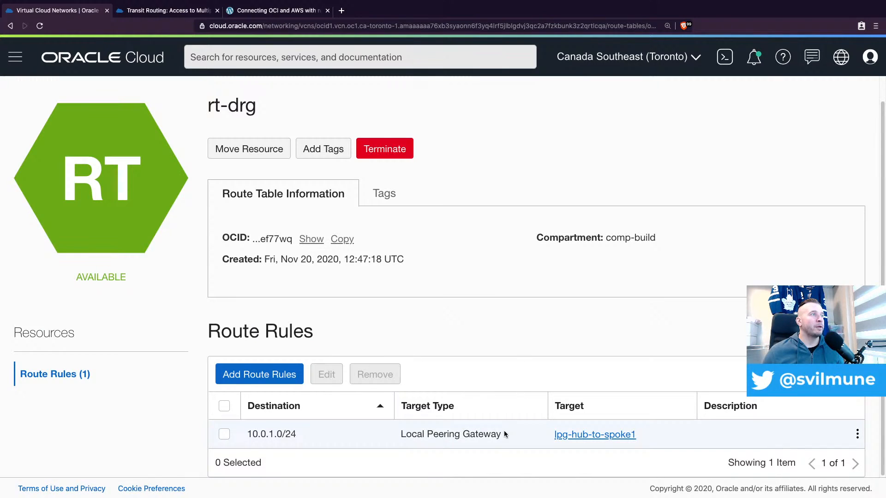
# Return to the route tables of vcn-hub-1 and consult the transit routing diagram in the Oracle documentation
pyautogui.scroll(1, 169, 138)
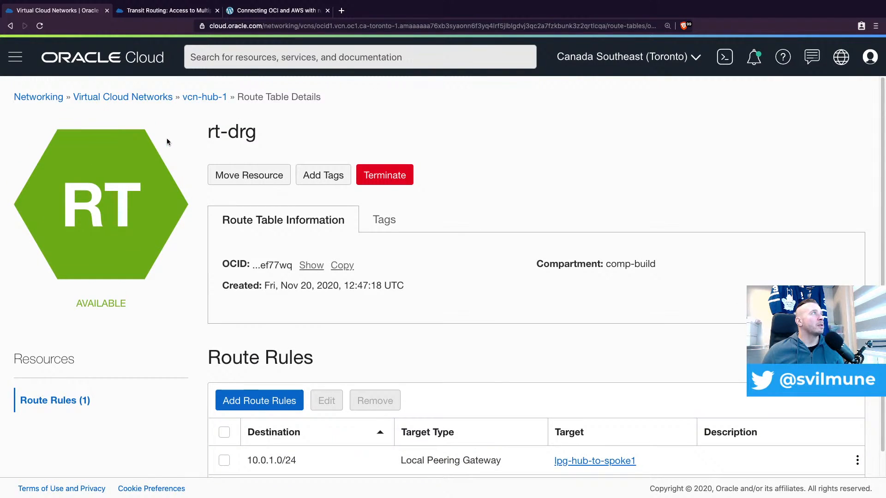
pyautogui.click(203, 94)
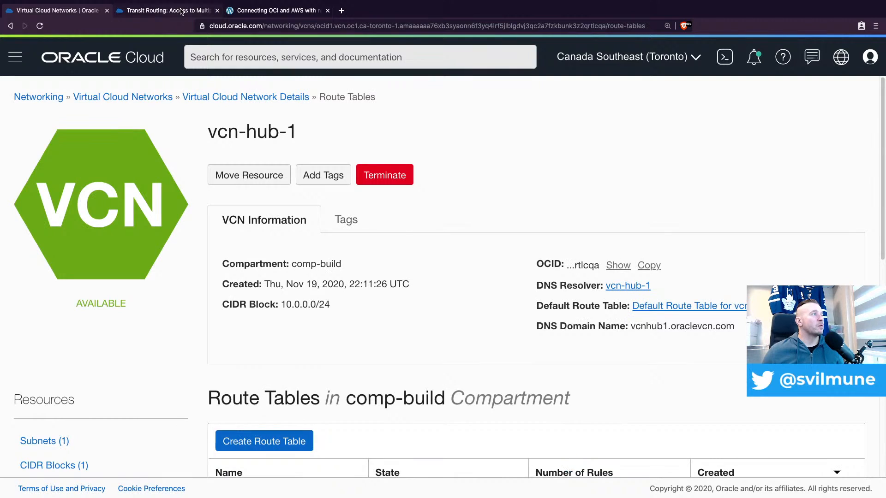
pyautogui.click(181, 11)
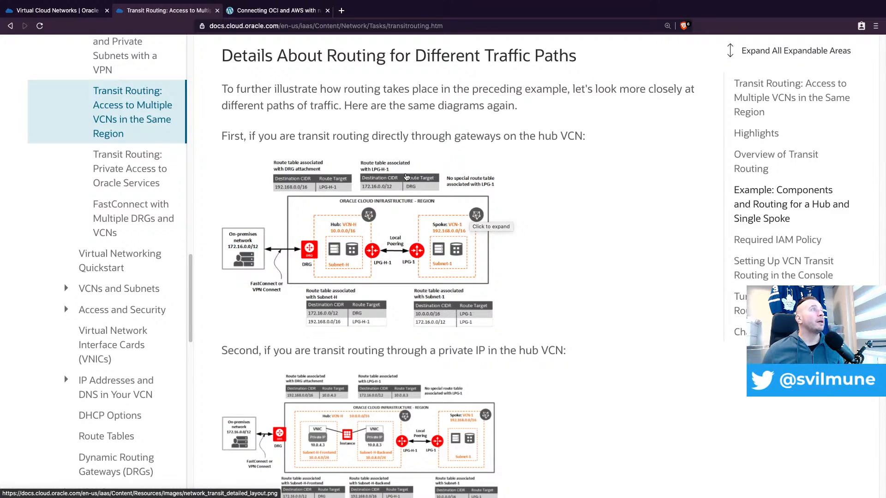
pyautogui.click(58, 11)
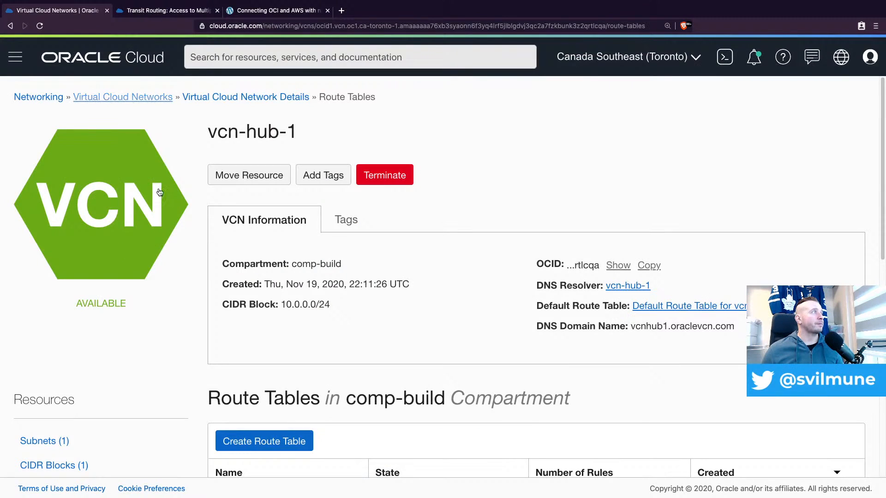
# Go back through the list of virtual cloud networks to vcn-hub-1 and open its dynamic routing gateways
pyautogui.click(238, 98)
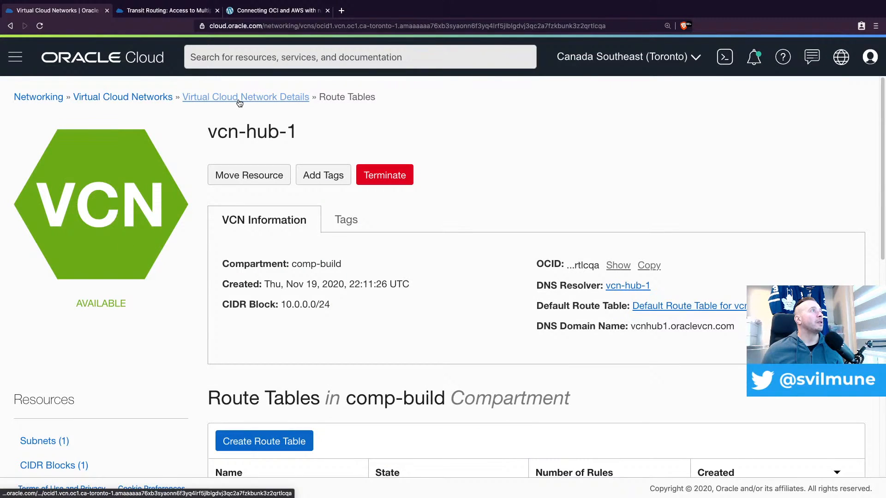
pyautogui.click(145, 99)
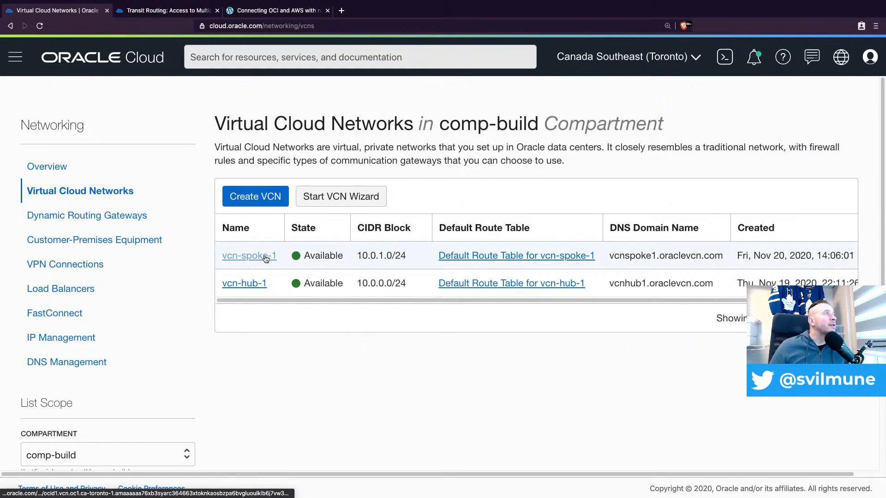
pyautogui.click(253, 283)
pyautogui.scroll(-3, 173, 362)
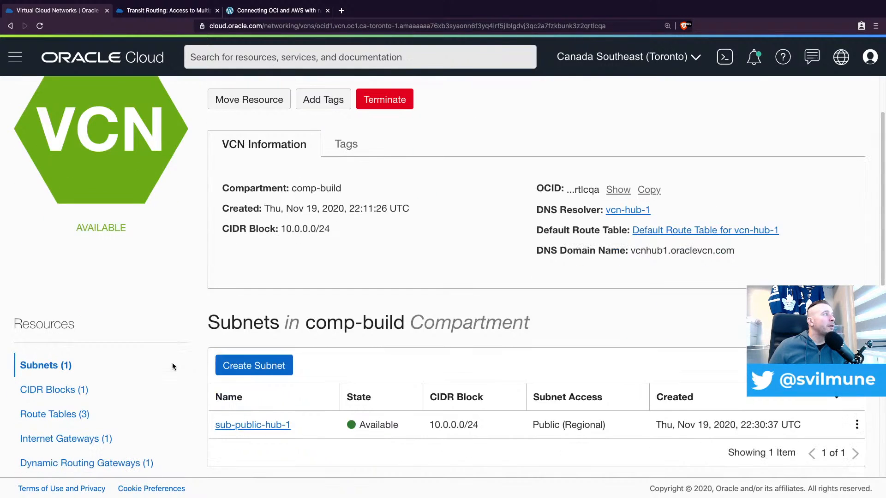
pyautogui.click(95, 451)
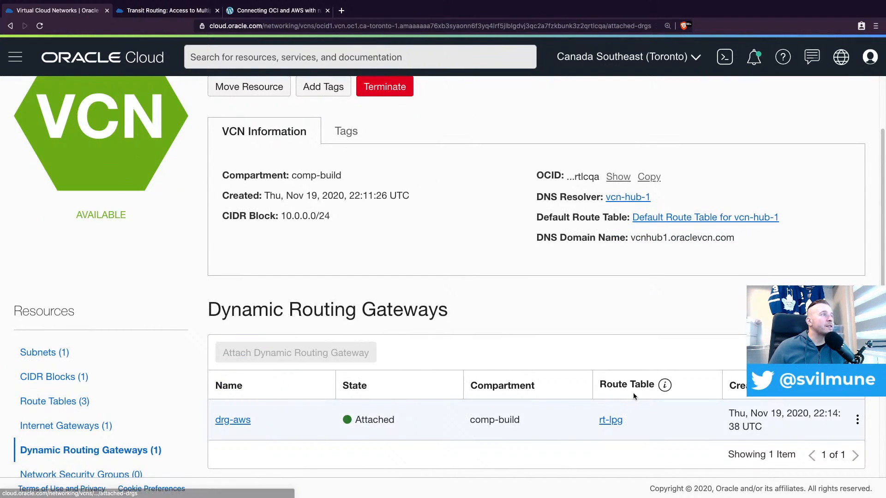
# Associate route table rt-drg from compartment comp-build with the attached dynamic routing gateway drg-aws
pyautogui.click(857, 420)
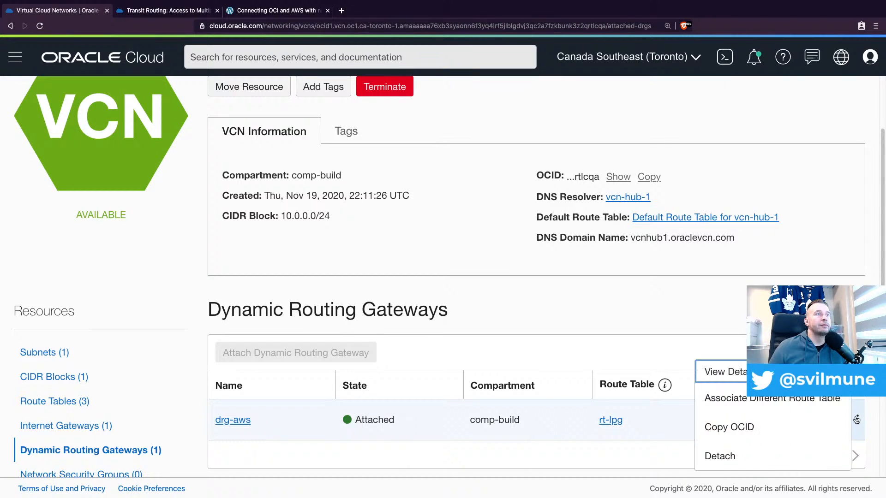
pyautogui.click(796, 400)
pyautogui.click(295, 302)
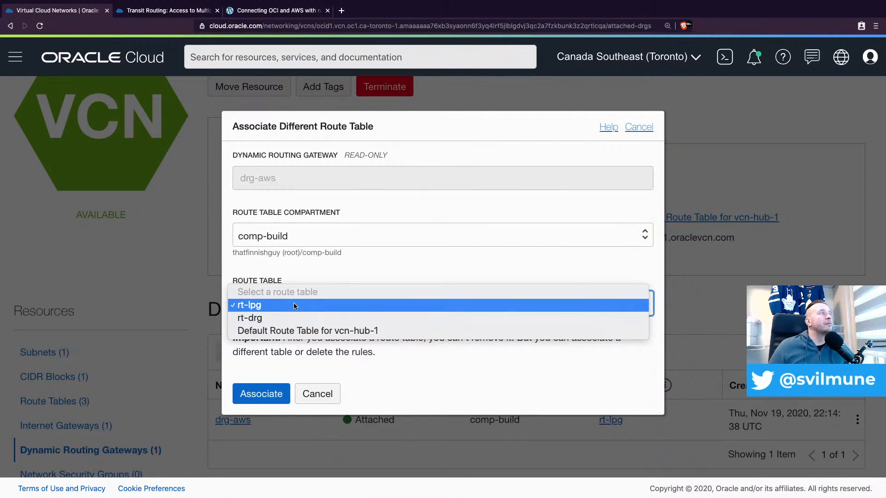
pyautogui.click(325, 306)
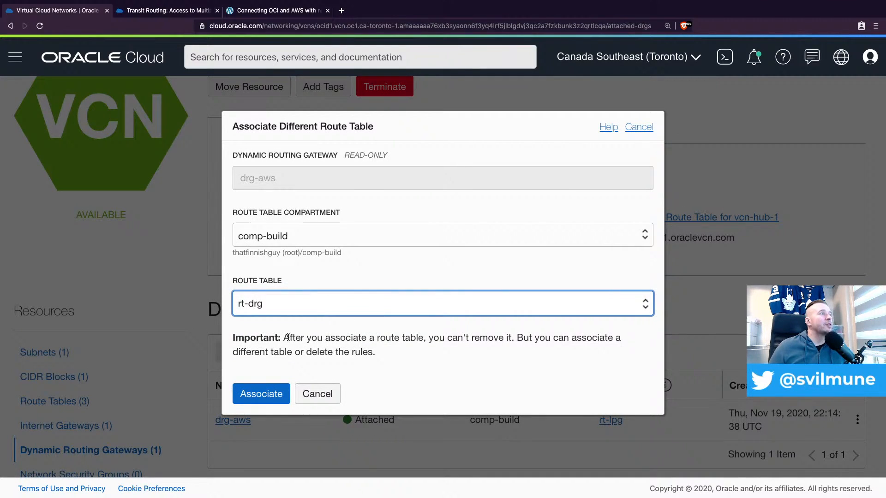
pyautogui.click(257, 396)
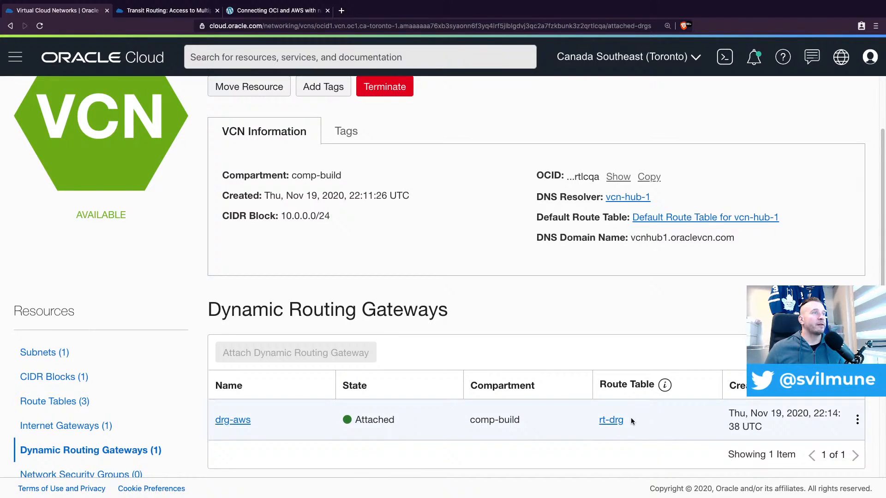
# Check the route rules of rt-drg against the hub-and-spoke routing diagram in the Oracle documentation
pyautogui.click(611, 421)
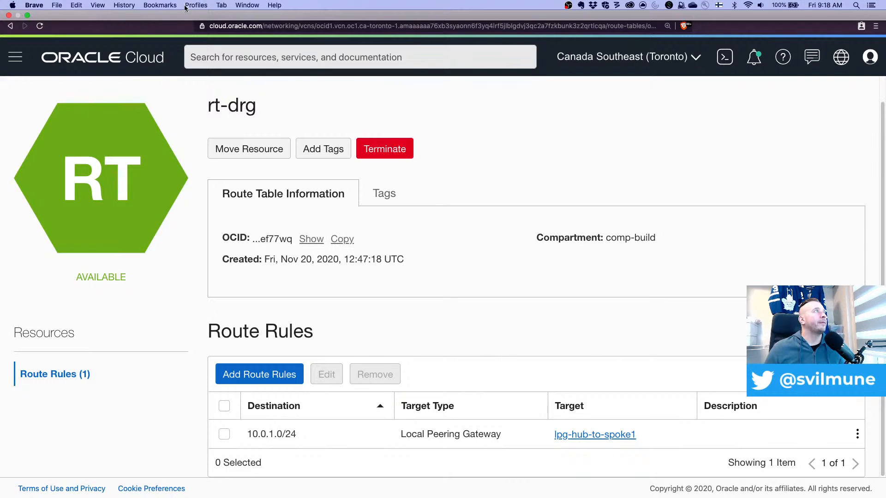
pyautogui.click(159, 32)
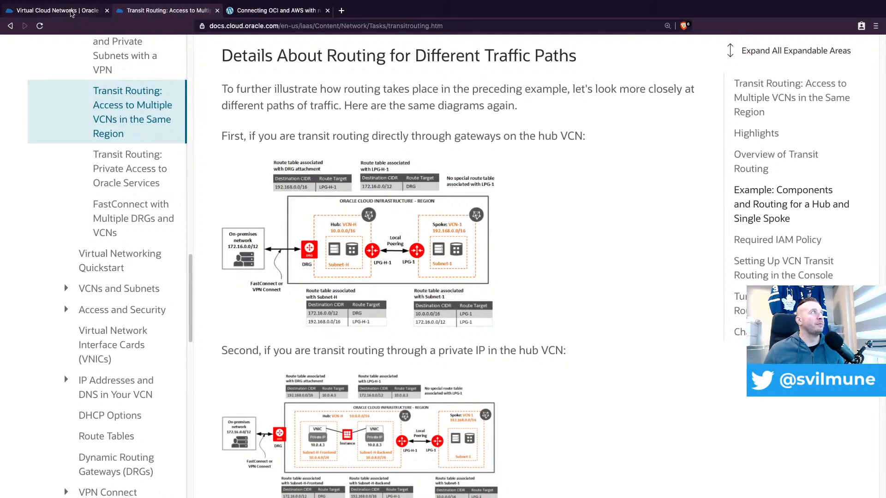
pyautogui.click(72, 13)
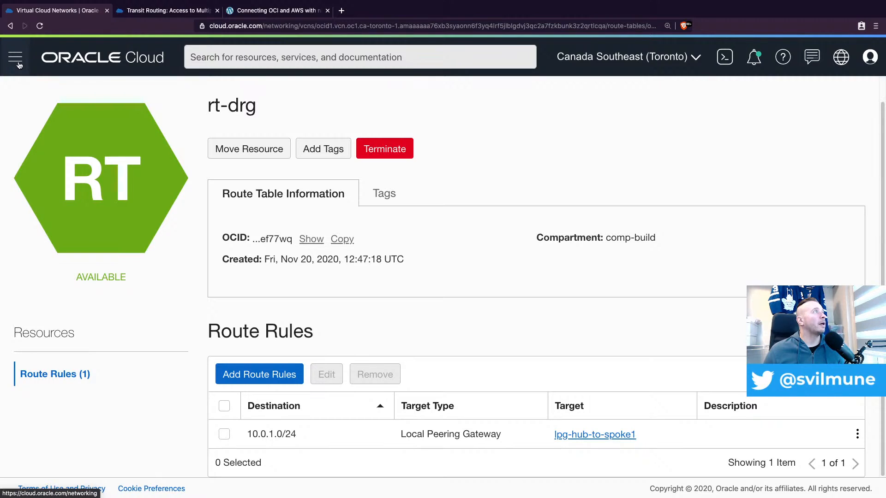
# Return to vcn-hub-1 through the list of virtual cloud networks and open its route table rt-lpg
pyautogui.scroll(1, 119, 195)
pyautogui.click(143, 101)
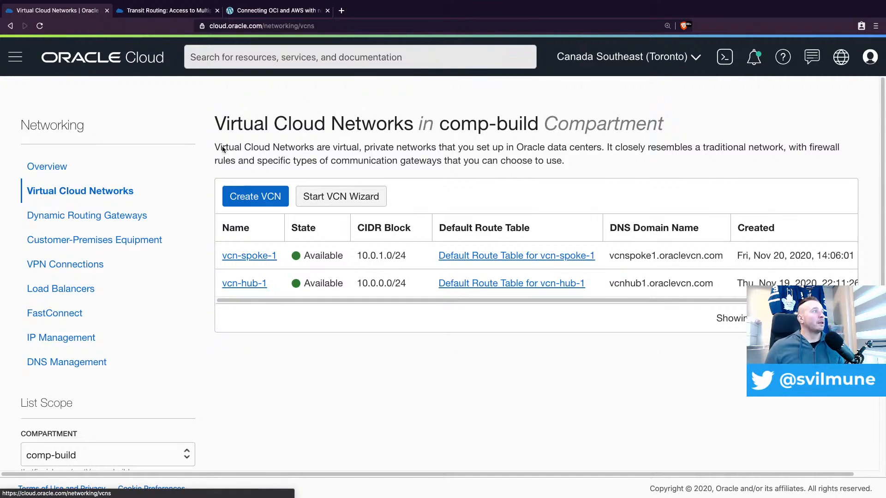
pyautogui.click(248, 283)
pyautogui.scroll(-2, 291, 314)
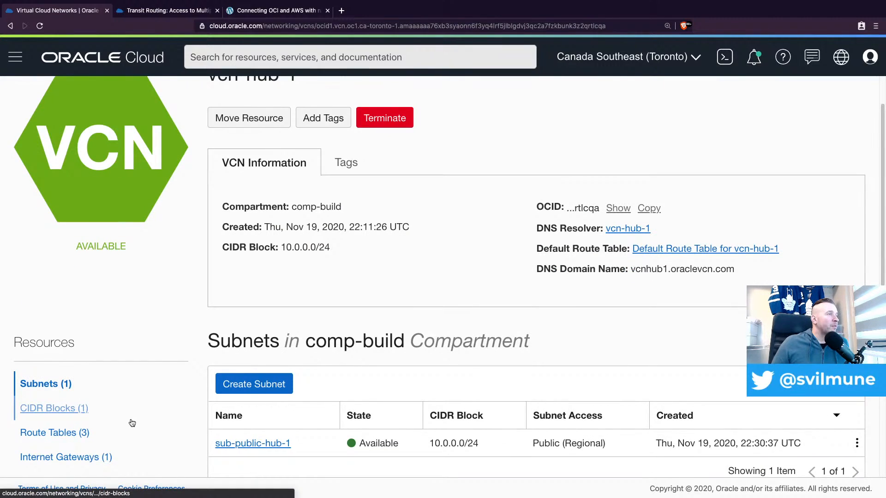
pyautogui.scroll(-1, 132, 421)
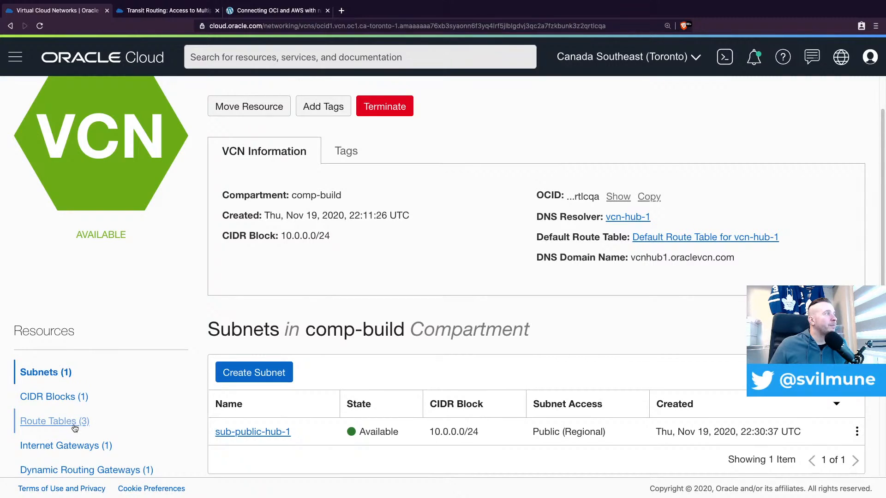
pyautogui.click(56, 421)
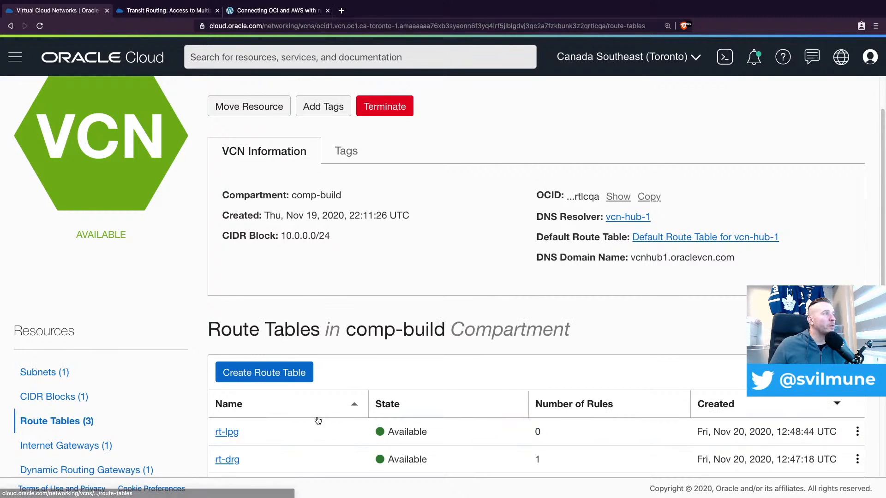
pyautogui.click(228, 434)
# Add a route rule to rt-lpg with target type Dynamic Routing Gateway, target drg-aws and destination CIDR block 192.168.0.0/23
pyautogui.click(259, 376)
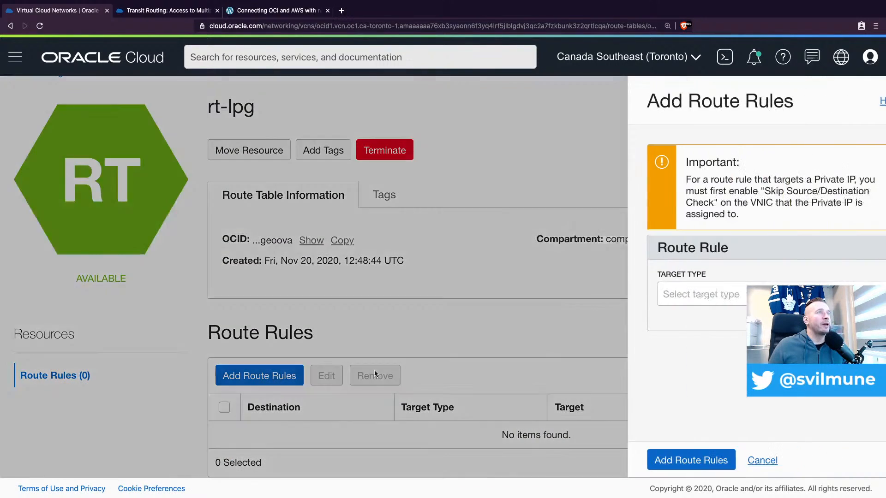
pyautogui.click(705, 293)
pyautogui.click(699, 307)
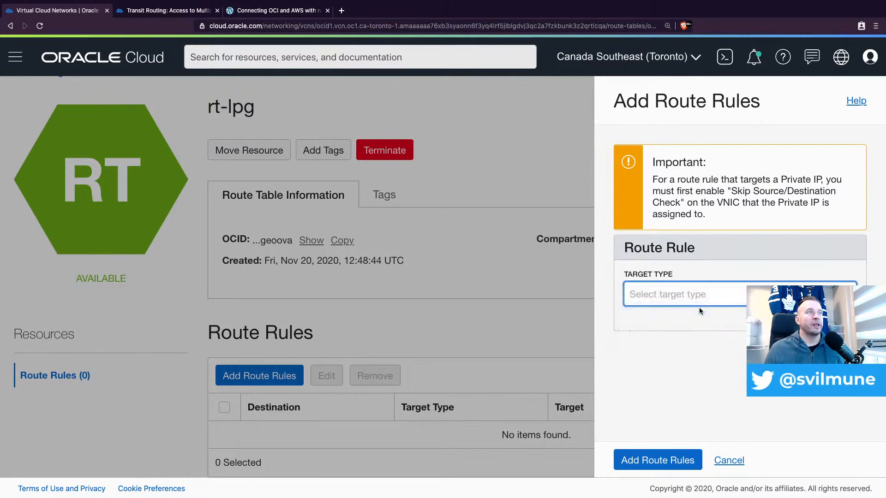
pyautogui.click(719, 346)
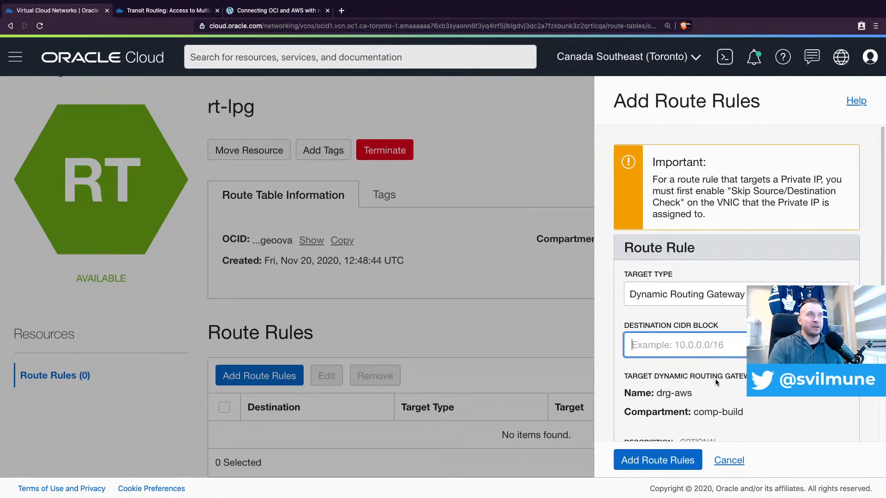
pyautogui.write('192.168.0')
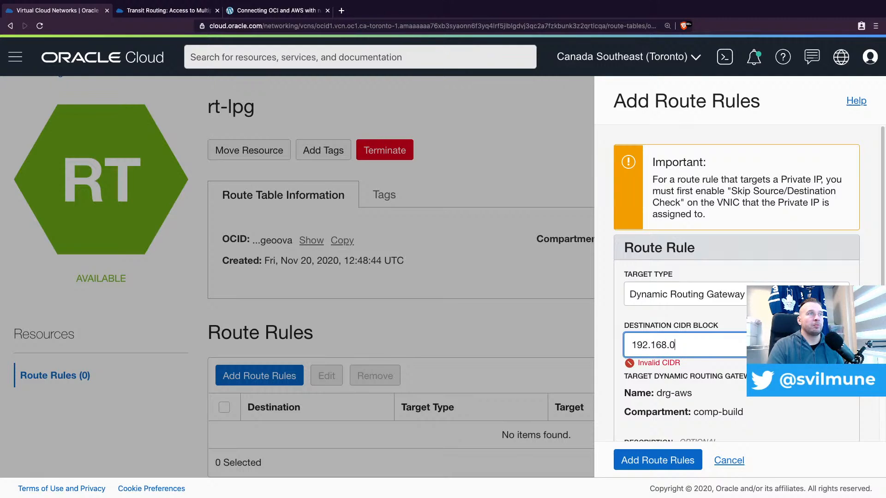
pyautogui.write('.0/23')
pyautogui.scroll(-2, 697, 387)
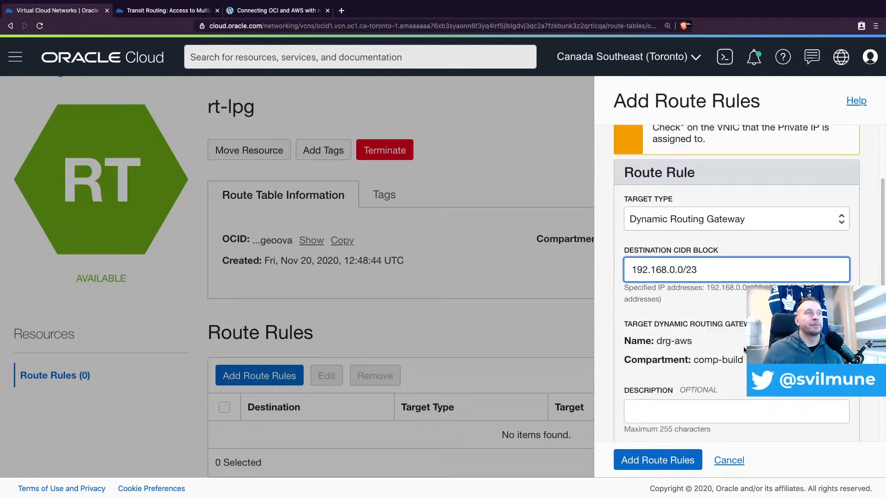
pyautogui.click(668, 462)
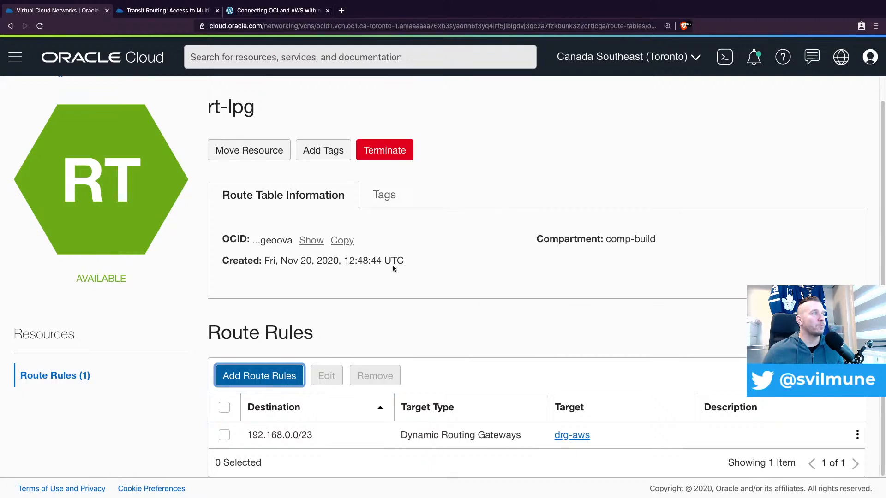
# Return to vcn-hub-1 and open its local peering gateways
pyautogui.scroll(1, 302, 191)
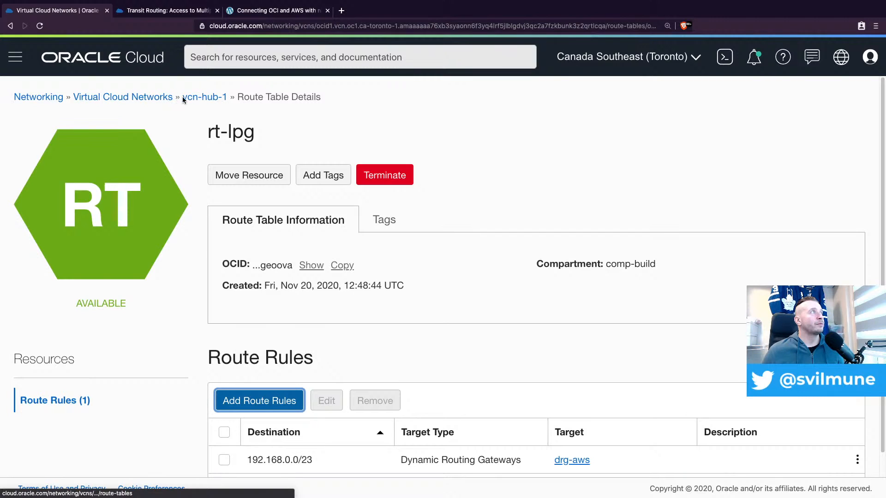
pyautogui.click(199, 99)
pyautogui.scroll(-3, 113, 358)
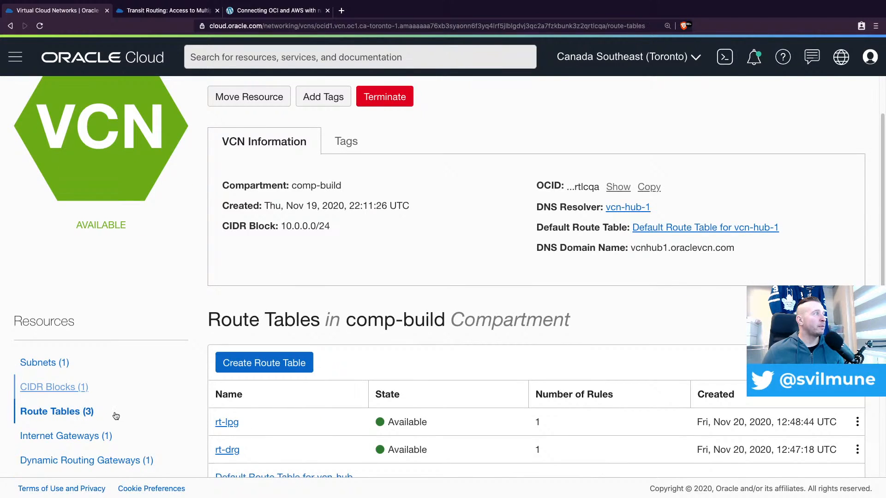
pyautogui.scroll(-3, 112, 430)
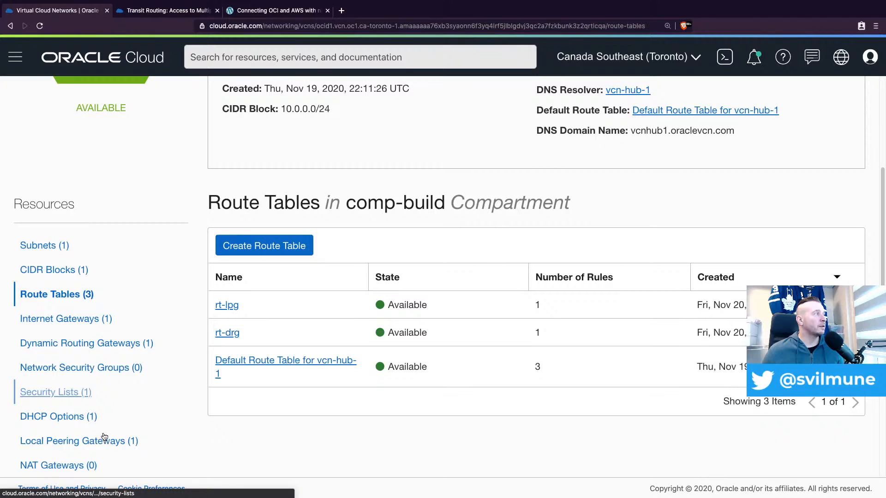
pyautogui.click(119, 438)
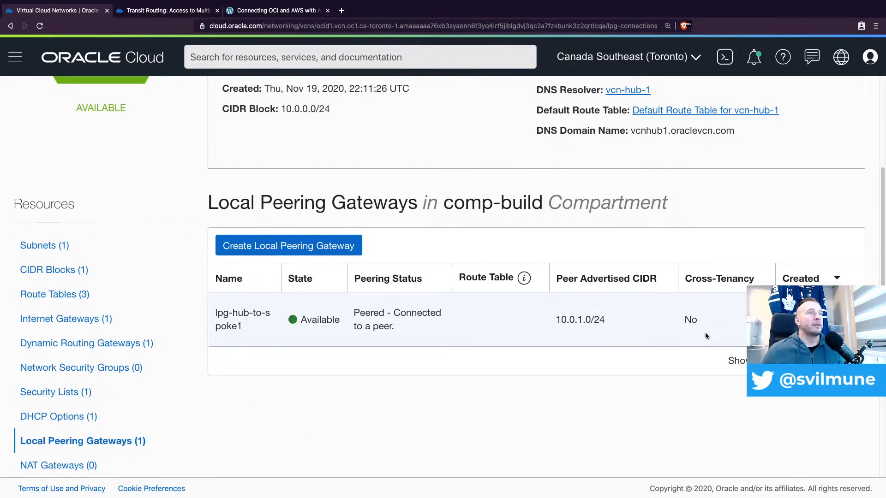
# Associate route table rt-lpg with the local peering gateway lpg-hub-to-spoke1 and check the route rules of rt-lpg
pyautogui.click(524, 278)
pyautogui.click(852, 320)
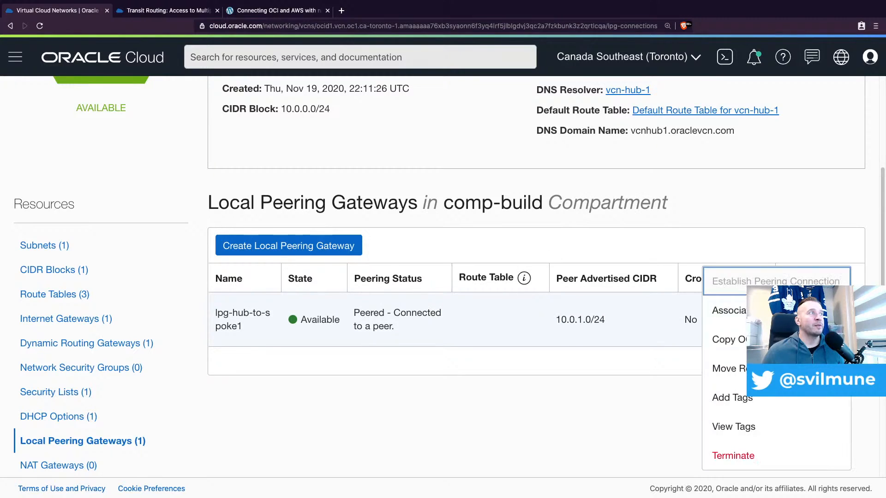
pyautogui.click(729, 310)
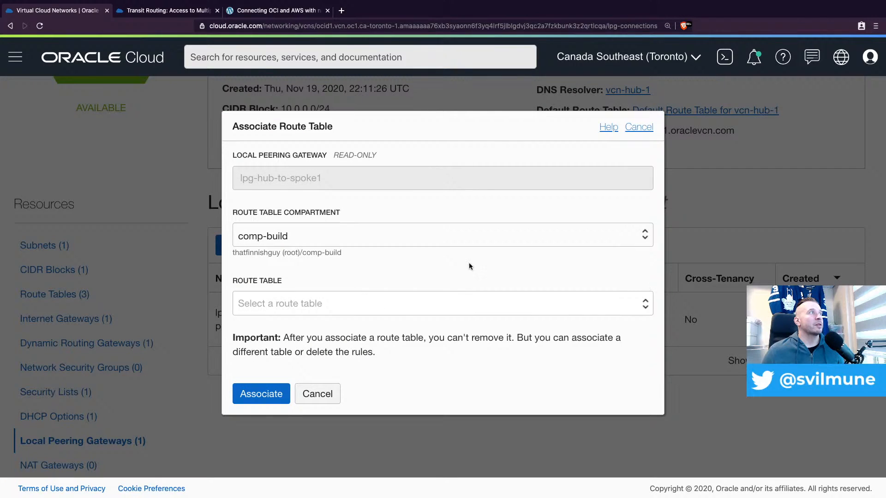
pyautogui.click(351, 305)
pyautogui.click(342, 314)
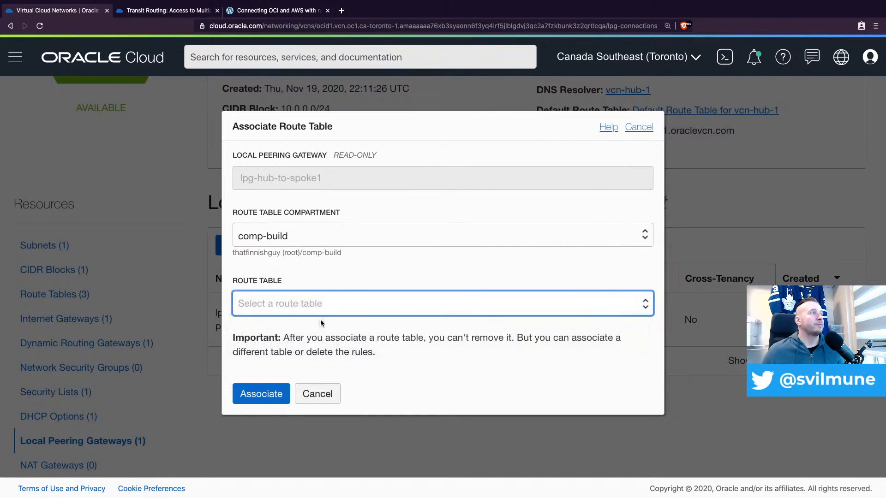
pyautogui.click(260, 394)
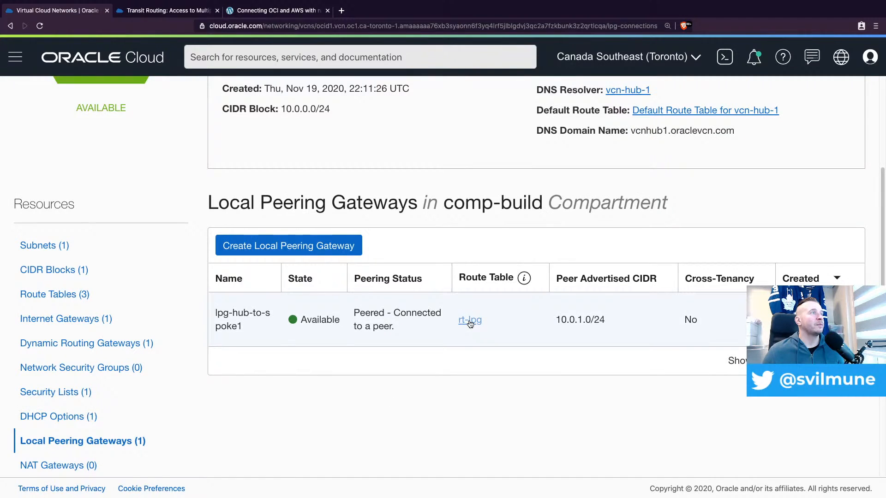
pyautogui.click(472, 322)
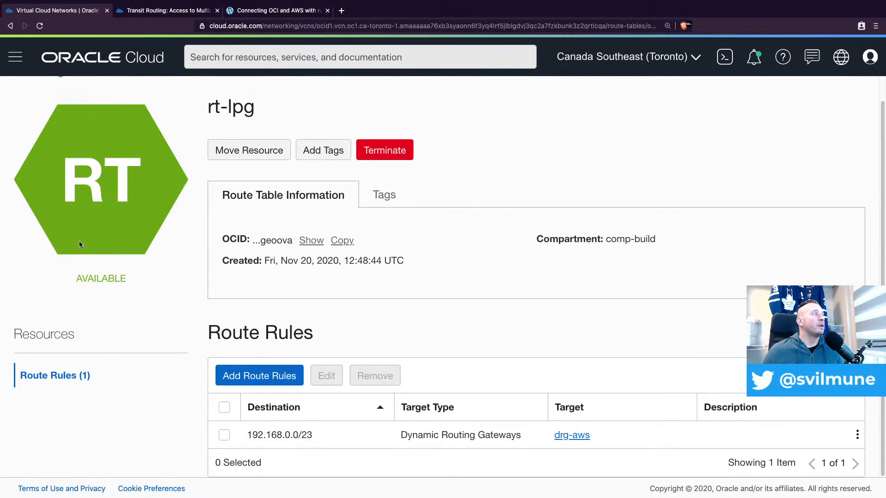
pyautogui.scroll(1, 205, 187)
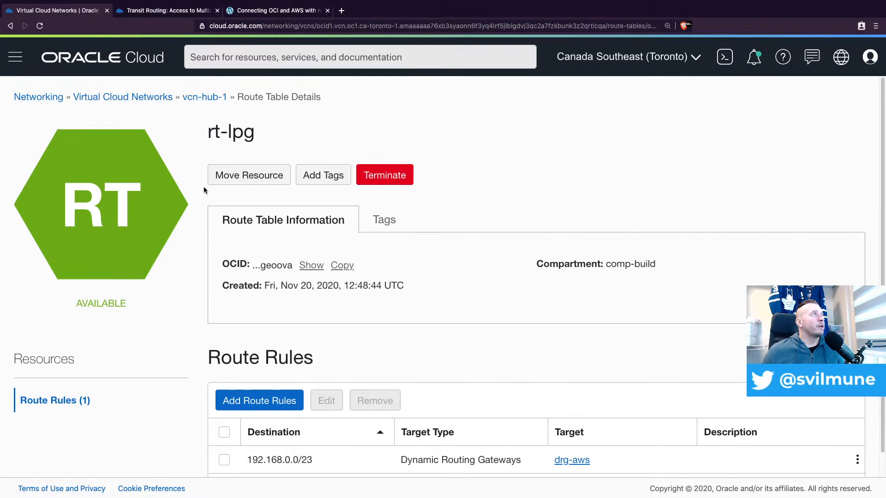
# Return to vcn-hub-1 and open the Default Route Table for vcn-hub-1
pyautogui.click(198, 100)
pyautogui.scroll(-3, 186, 319)
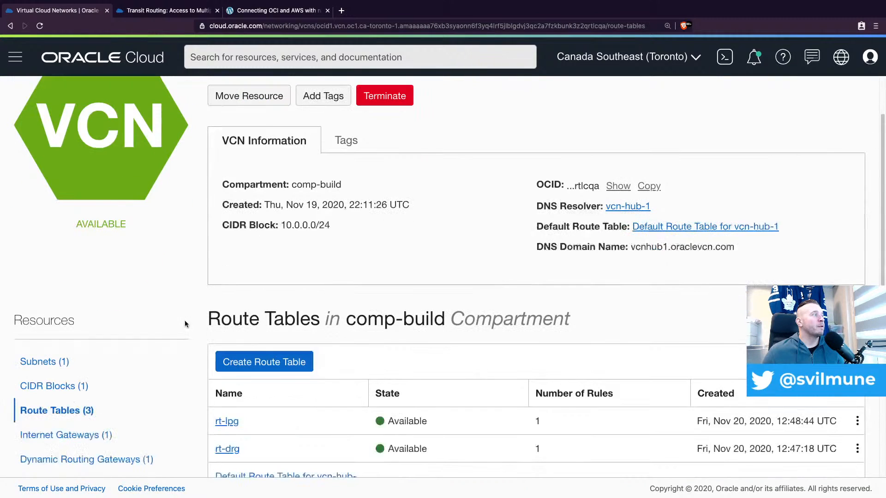
pyautogui.scroll(-5, 292, 346)
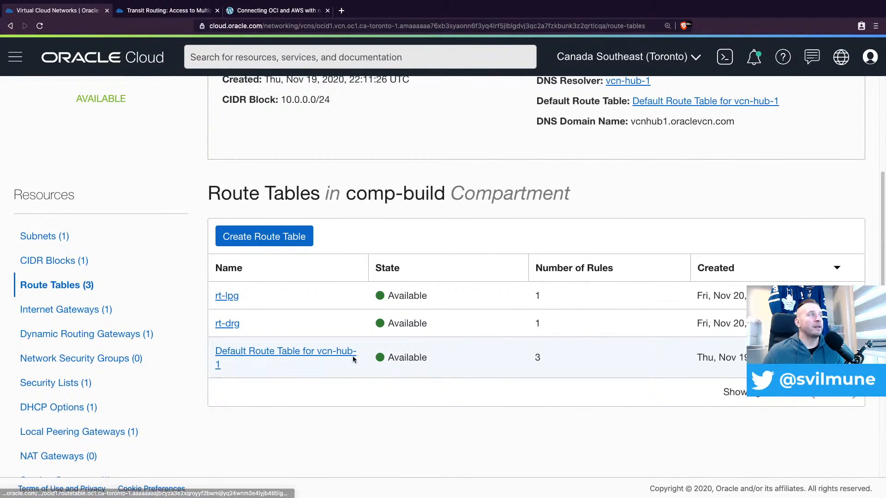
pyautogui.click(334, 359)
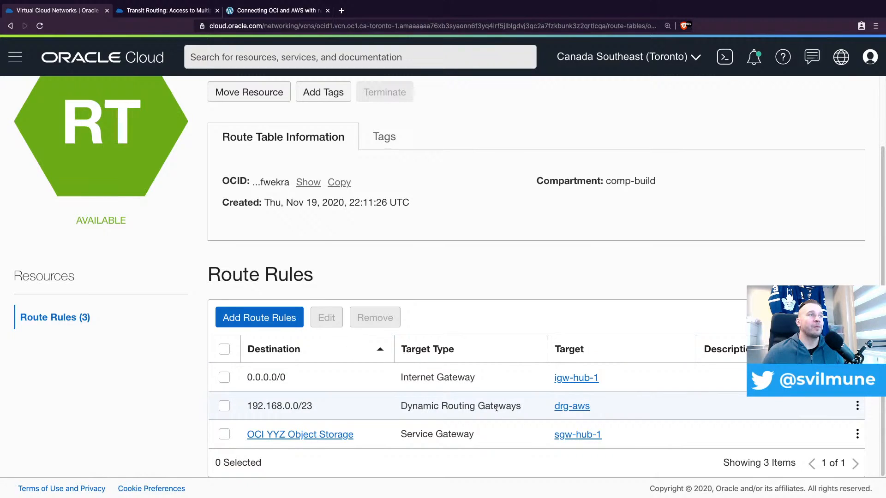
# Start a new route rule in the default route table with target type Local Peering Gateway and destination CIDR block 10.0.1.0/24
pyautogui.click(270, 318)
pyautogui.click(704, 295)
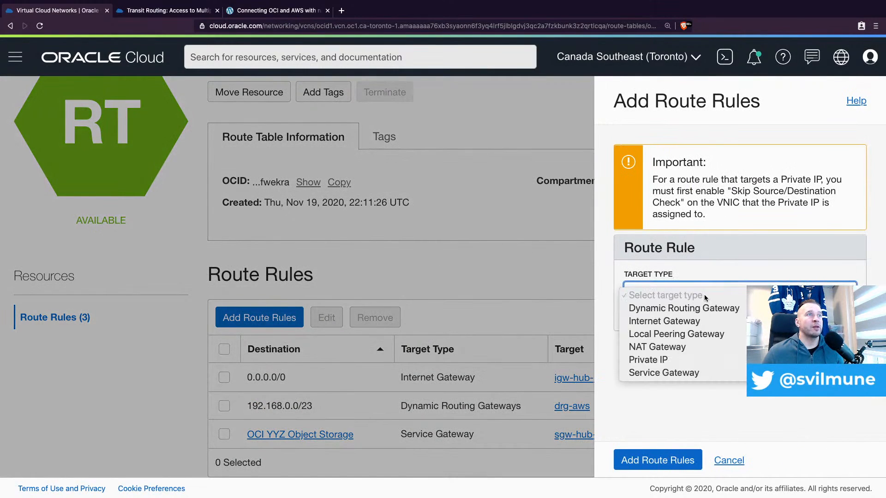
pyautogui.click(694, 333)
pyautogui.click(675, 342)
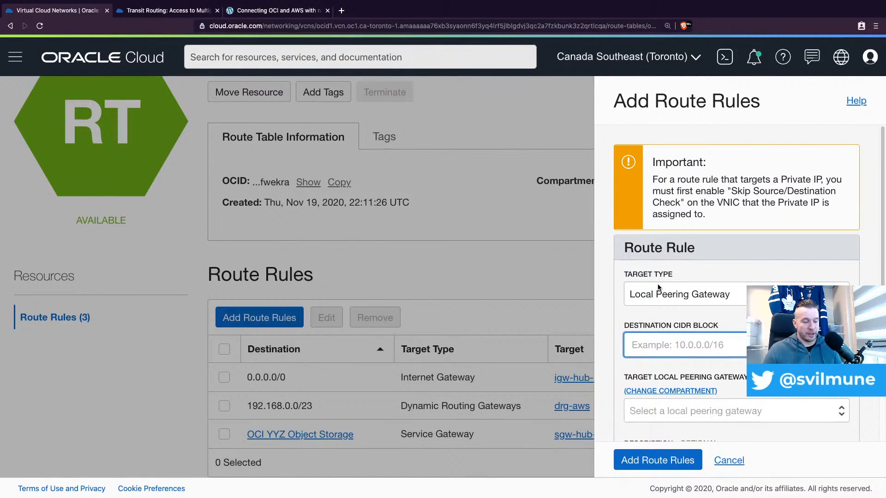
pyautogui.write('10.0.')
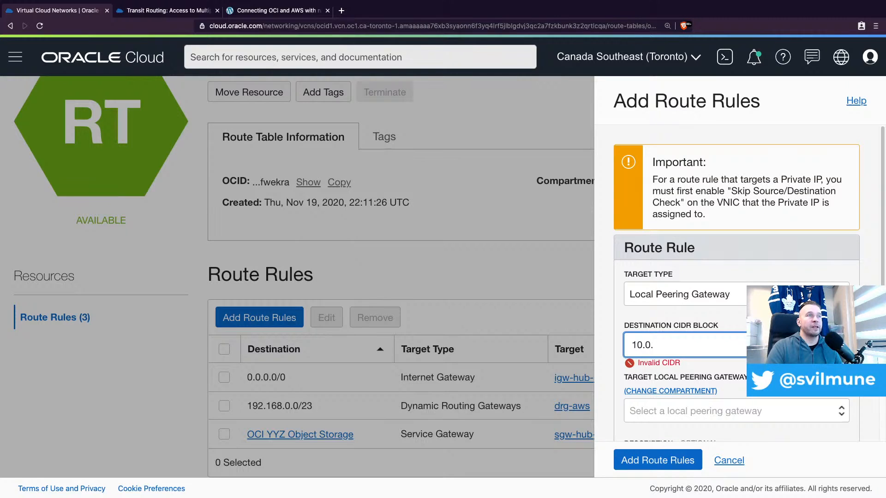
pyautogui.write('1')
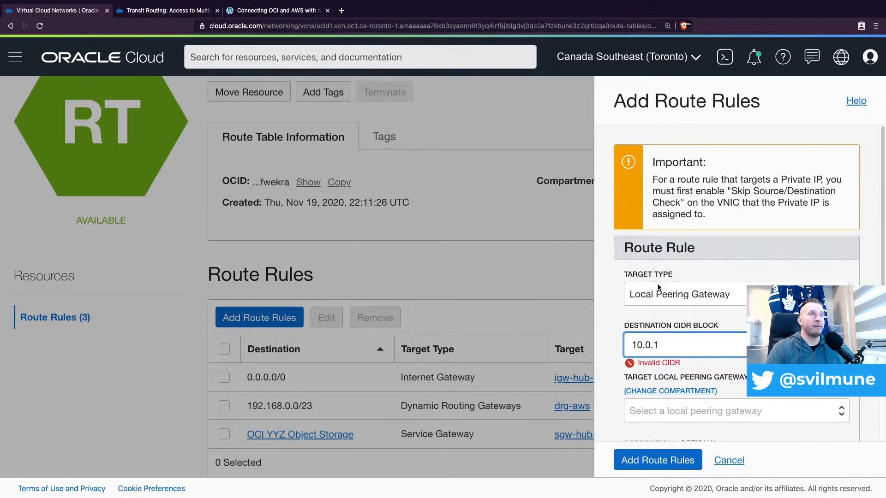
pyautogui.write('.0/23')
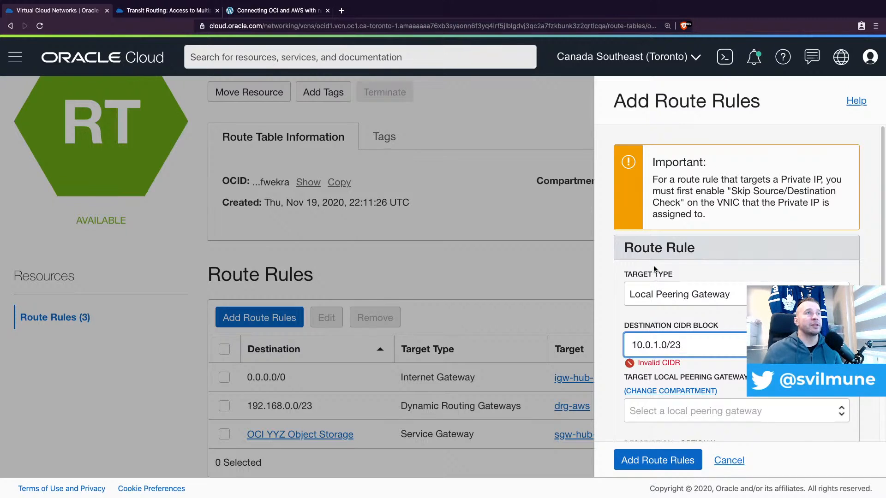
pyautogui.press('BackSpace')
pyautogui.write('4')
# Choose lpg-hub-to-spoke1 as the target local peering gateway and add the route rule
pyautogui.scroll(-2, 735, 318)
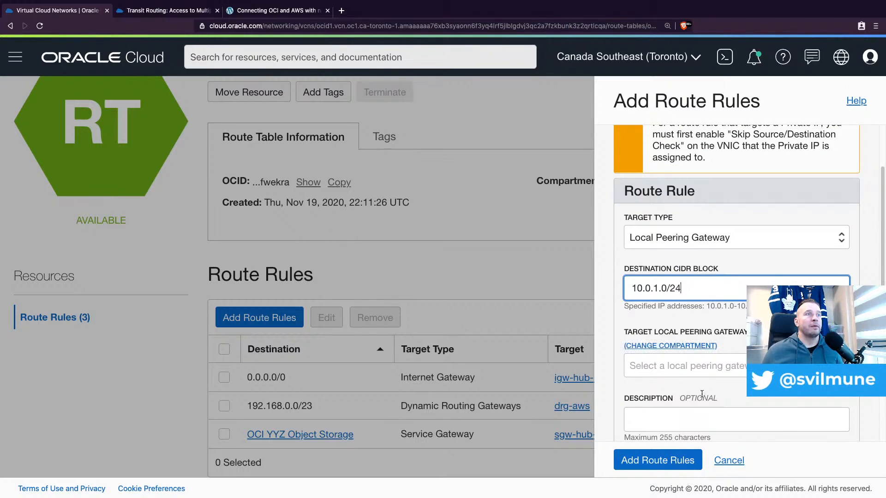
pyautogui.click(704, 366)
pyautogui.click(707, 376)
pyautogui.scroll(-2, 700, 389)
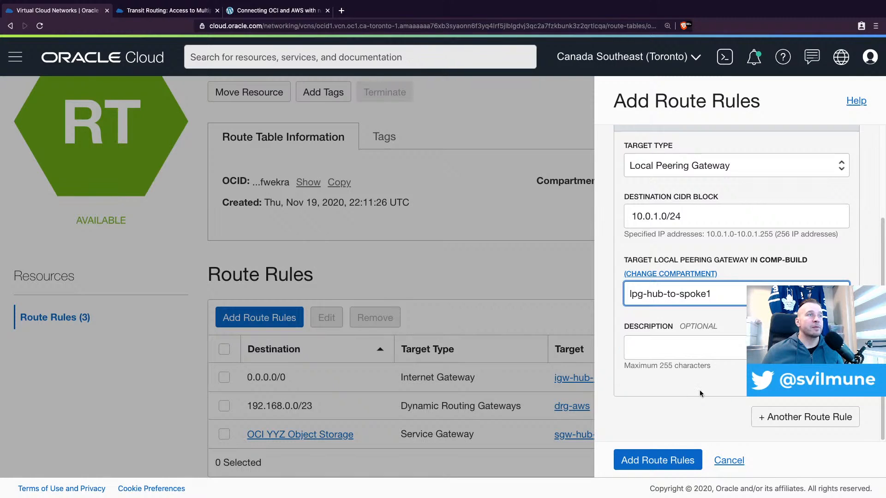
pyautogui.click(678, 460)
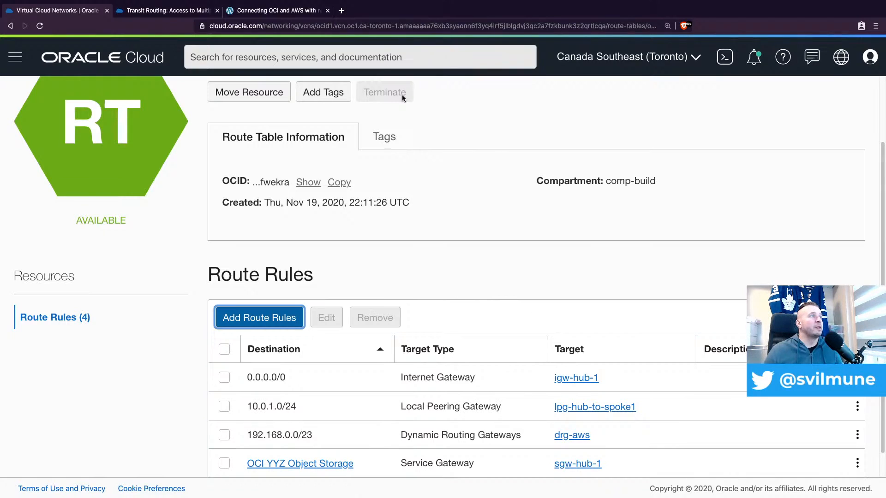
# Open the list of compute instances in the comp-build compartment
pyautogui.scroll(3, 159, 192)
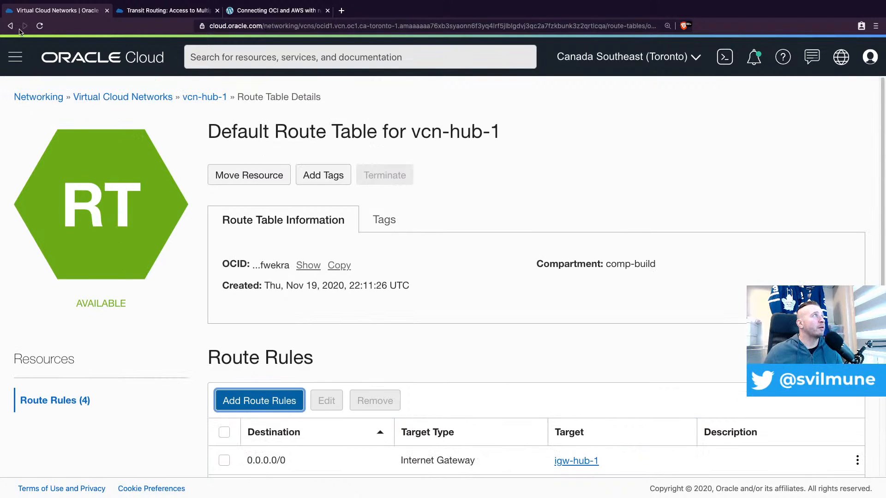
pyautogui.click(20, 63)
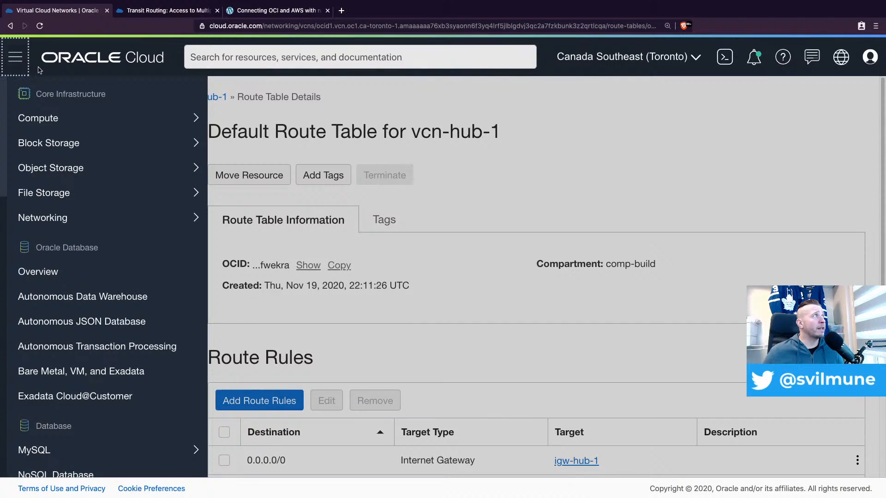
pyautogui.moveTo(131, 125)
pyautogui.click(280, 128)
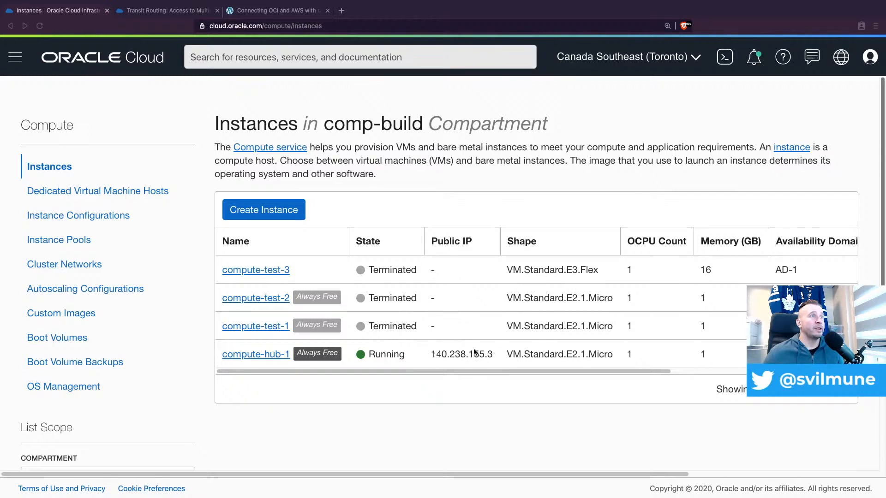
# Start creating a compute instance and name it compute-spoke-1
pyautogui.click(259, 206)
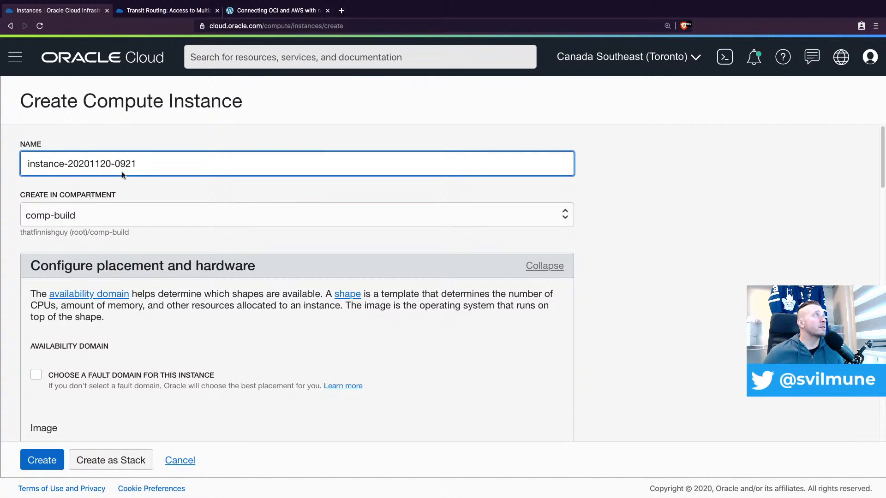
pyautogui.tripleClick(149, 160)
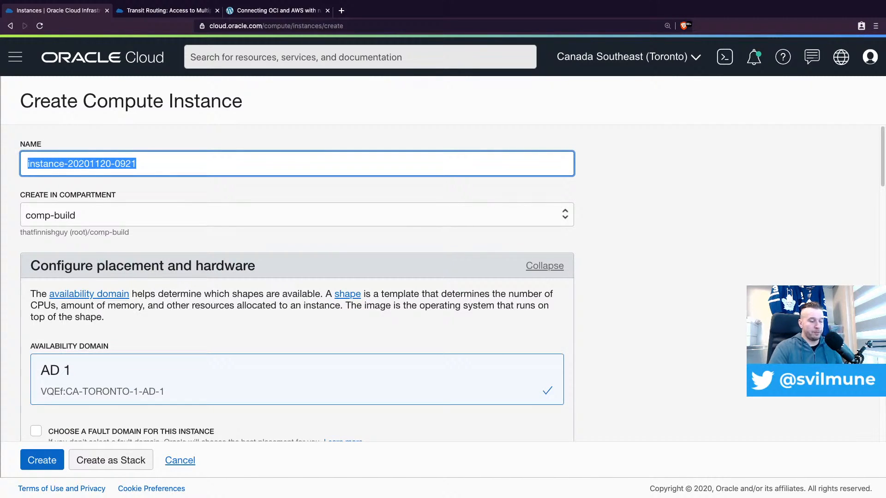
pyautogui.write('compute-spoke')
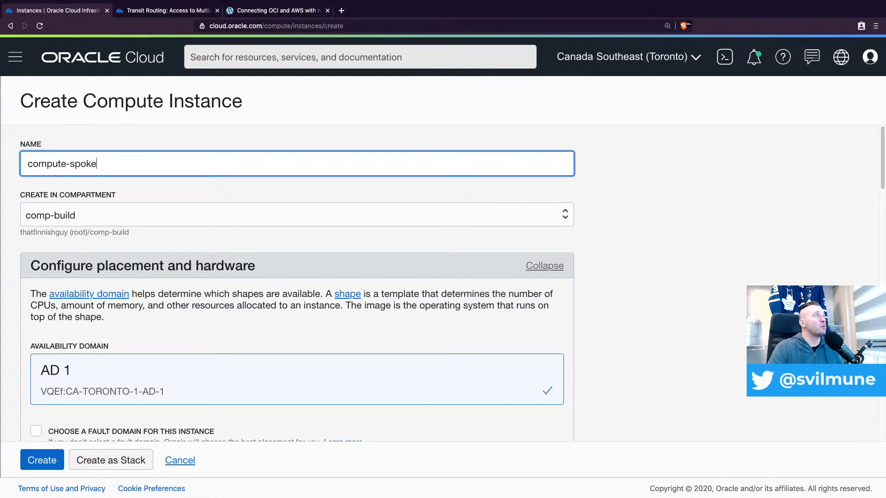
pyautogui.write('-1')
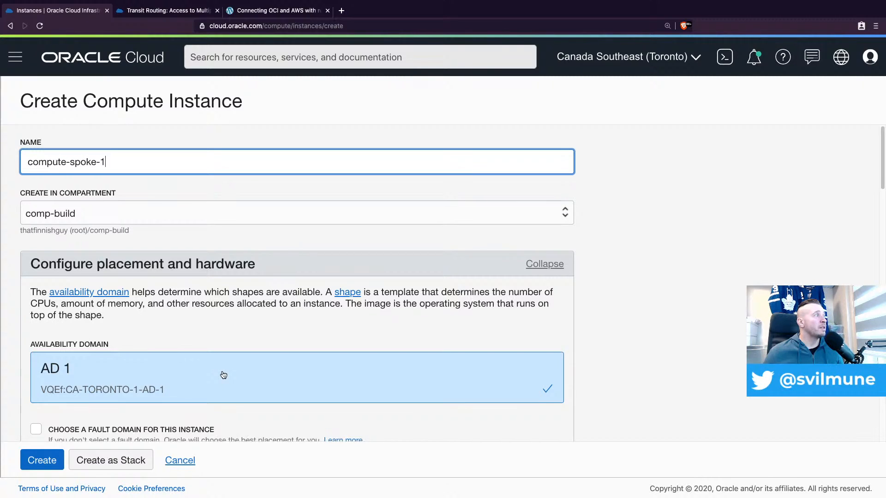
# Change the instance's shape to VM.Standard.E2.1.Micro from the Specialty and Legacy series
pyautogui.scroll(-1, 210, 367)
pyautogui.scroll(-6, 209, 367)
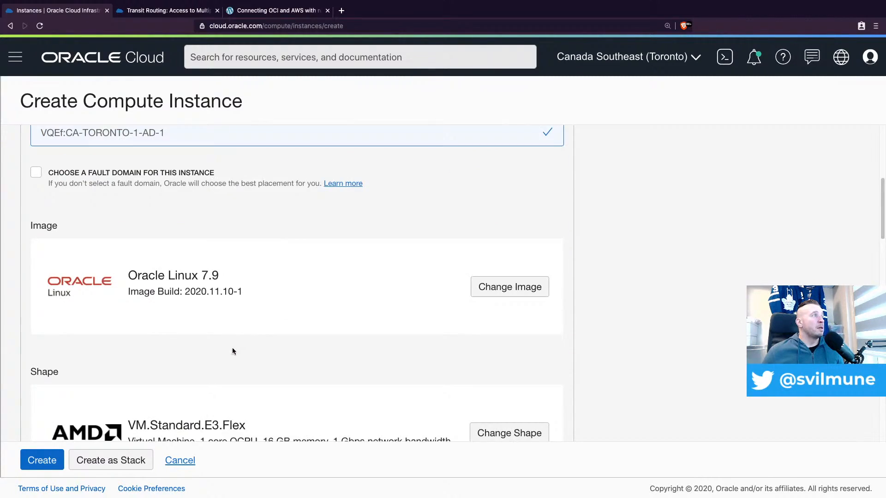
pyautogui.scroll(-1, 294, 375)
pyautogui.click(508, 366)
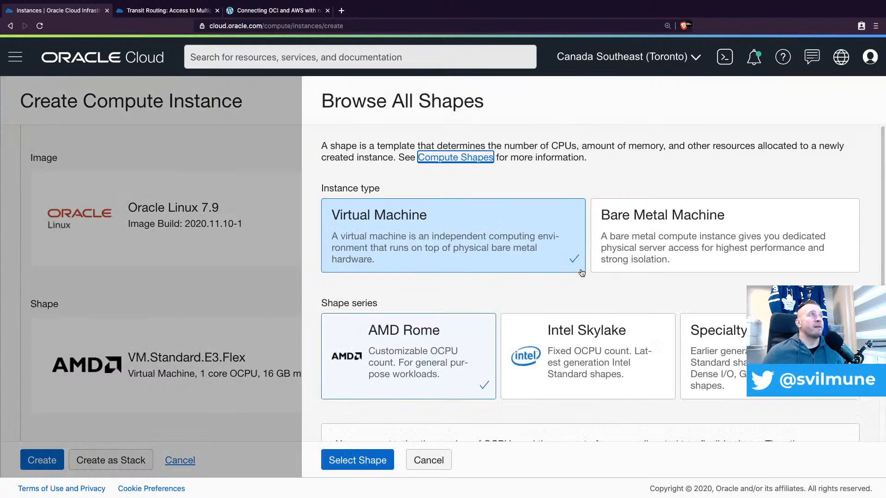
pyautogui.click(710, 327)
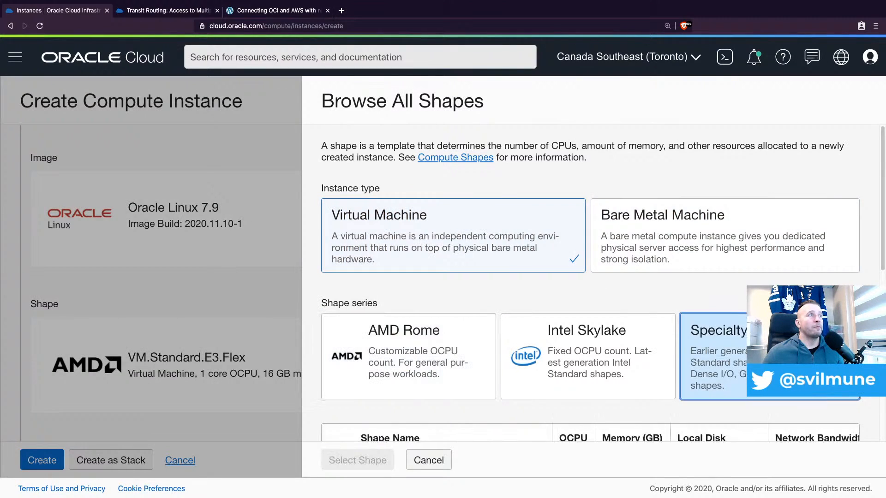
pyautogui.scroll(-3, 398, 310)
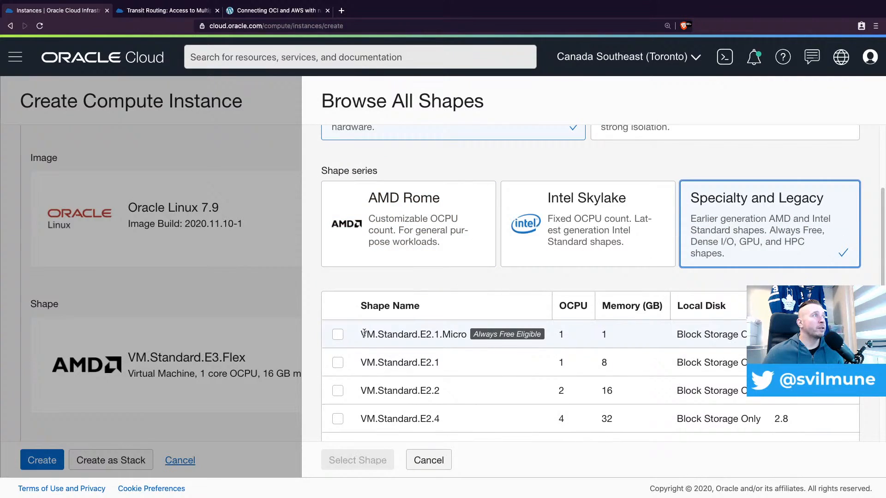
pyautogui.click(338, 335)
pyautogui.scroll(-3, 474, 338)
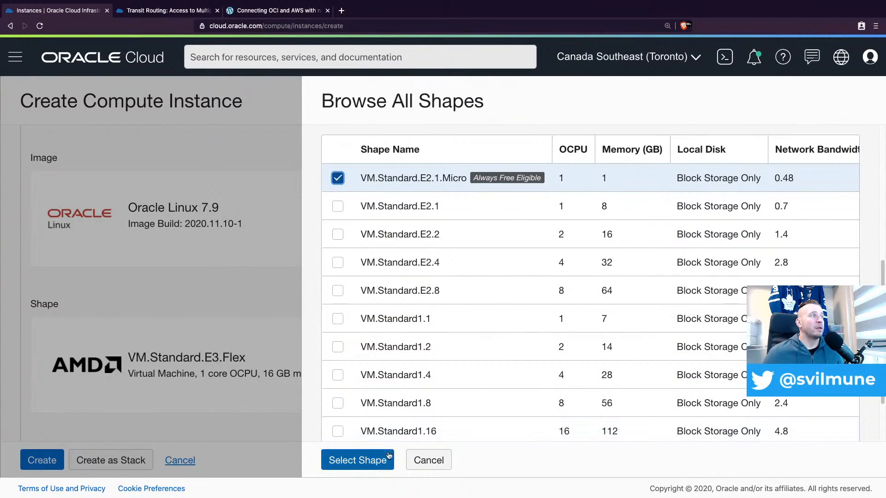
pyautogui.click(358, 460)
# Choose to paste public keys, supply the SSH public key and create the instance in vcn-spoke-1 with subnet subnet-private-spoke-1
pyautogui.scroll(-5, 235, 312)
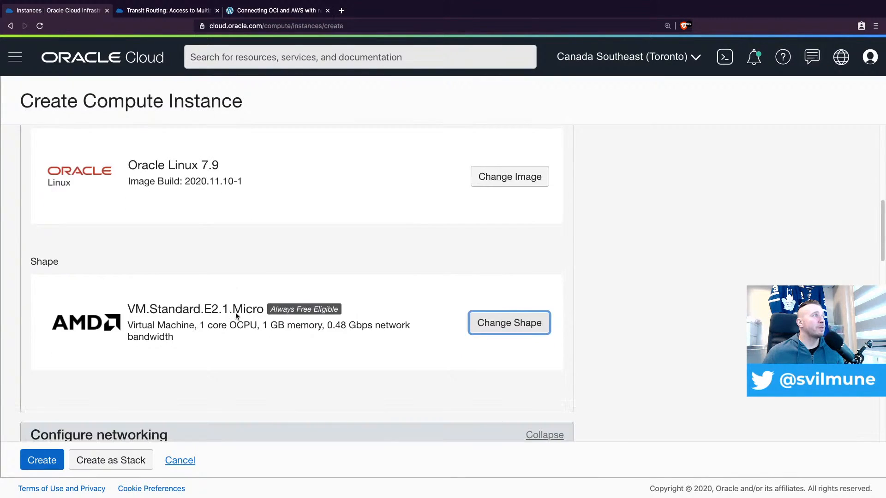
pyautogui.scroll(-1, 257, 313)
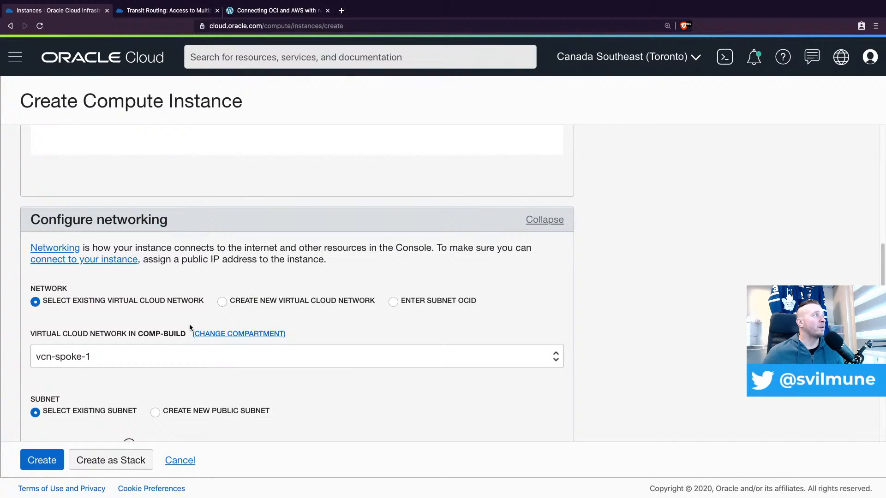
pyautogui.scroll(-1, 166, 326)
pyautogui.scroll(-3, 180, 340)
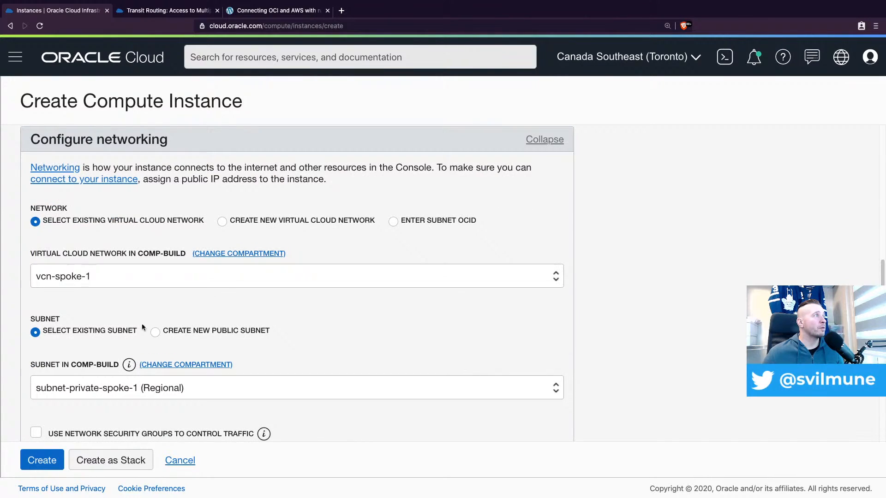
pyautogui.scroll(-4, 138, 387)
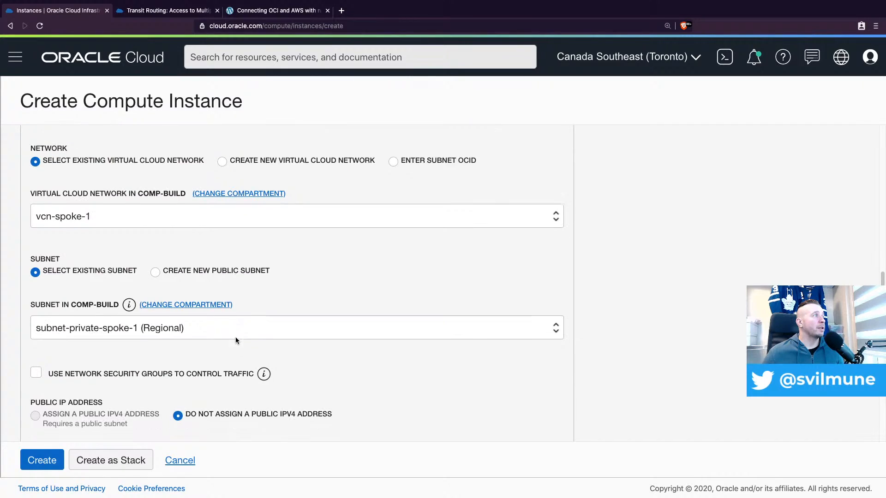
pyautogui.scroll(-9, 235, 368)
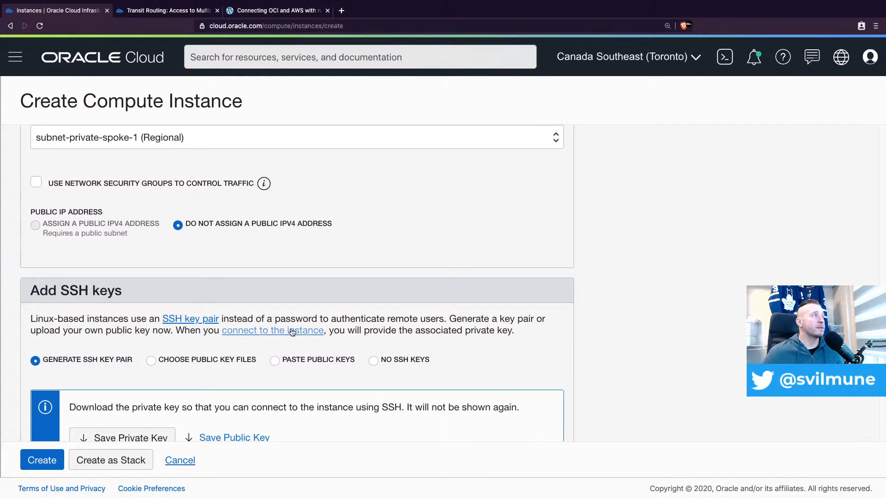
pyautogui.click(275, 301)
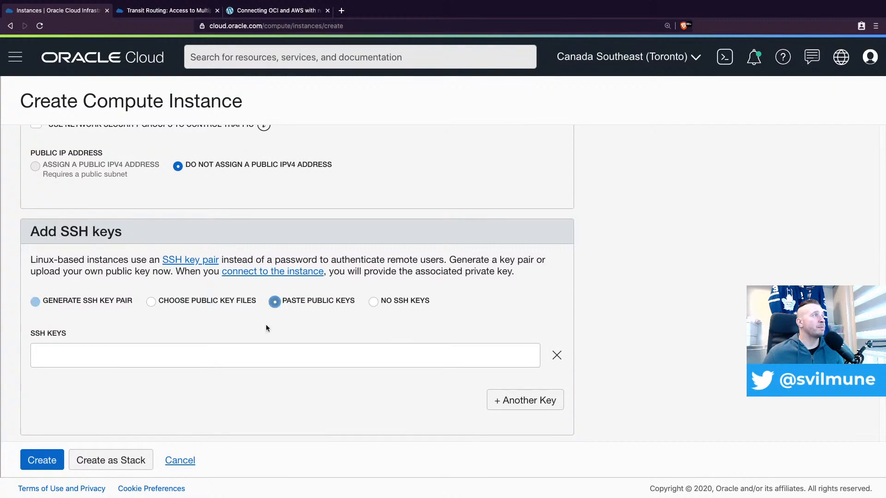
pyautogui.click(218, 350)
pyautogui.press('super+v')
pyautogui.scroll(-12, 443, 314)
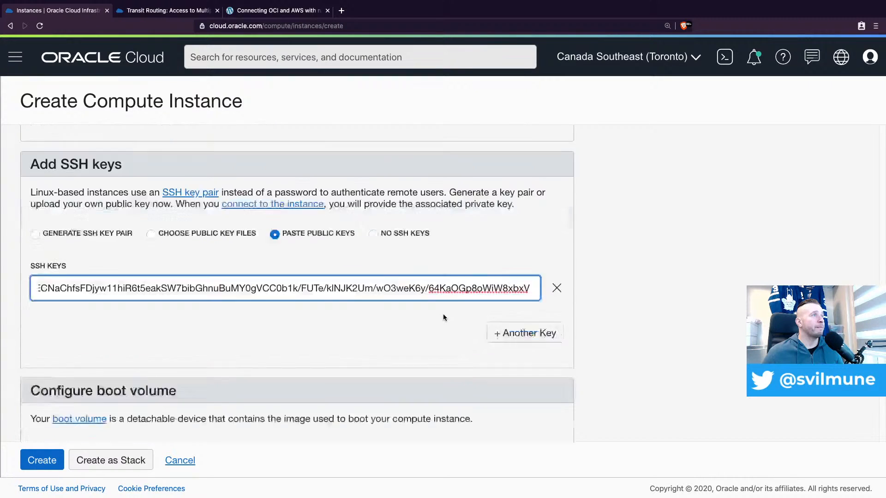
pyautogui.scroll(-1, 203, 355)
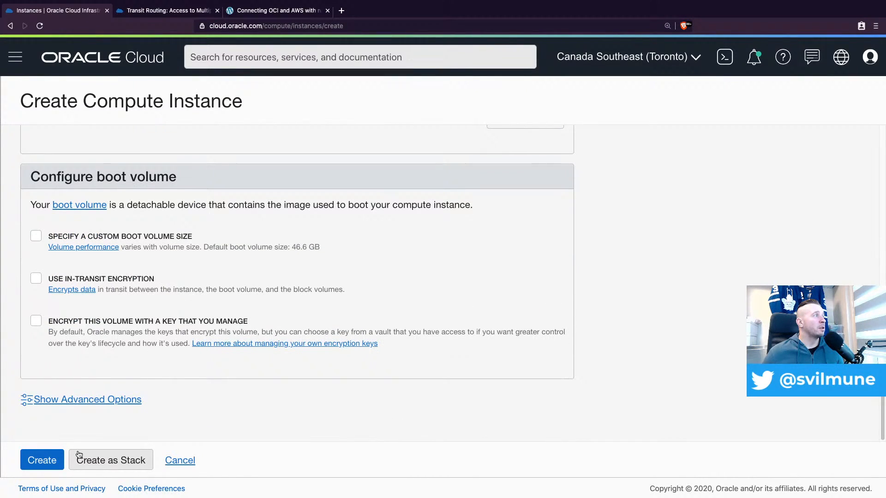
pyautogui.click(54, 458)
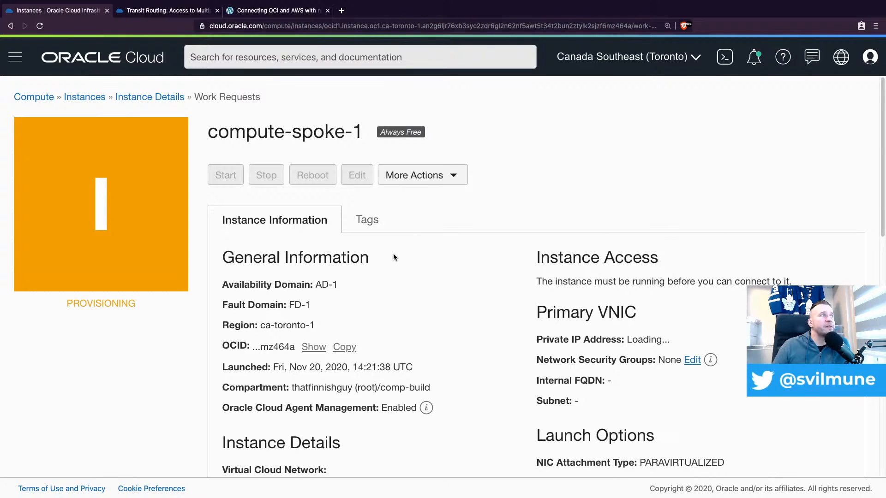
# Review the instance information of compute-spoke-1, including its private IP address, network, subnet and shape configuration
pyautogui.scroll(-3, 461, 298)
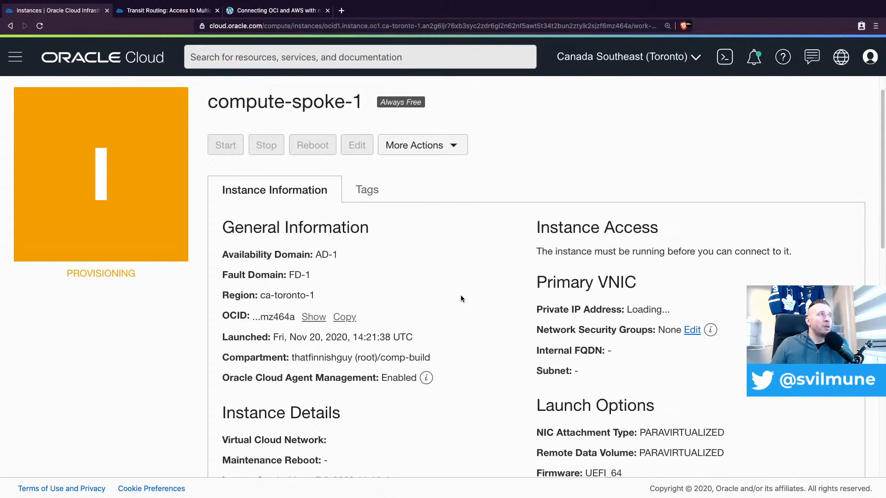
pyautogui.scroll(-2, 463, 301)
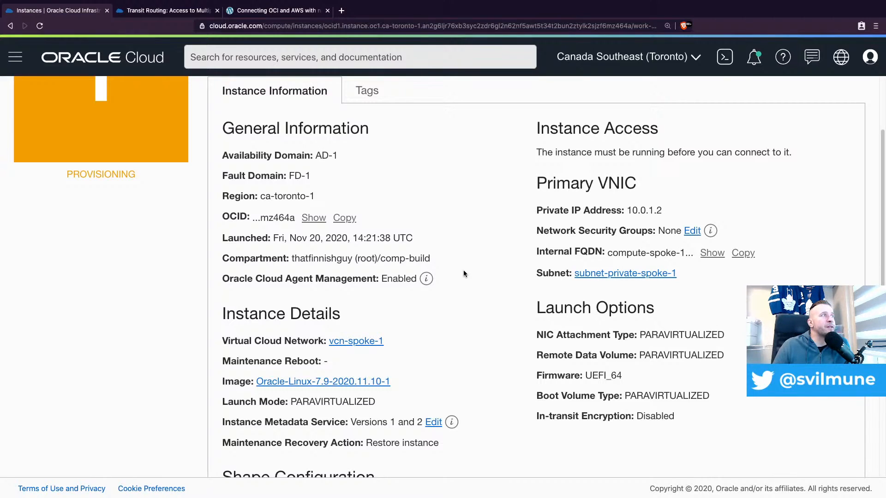
pyautogui.scroll(3, 464, 274)
pyautogui.scroll(-7, 464, 254)
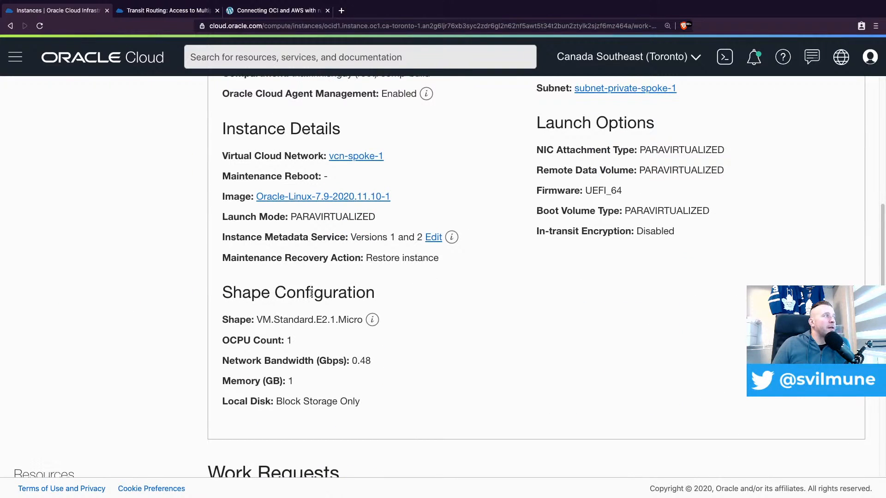
# Check the instance's work request progress, and open the details of vcn-spoke-1 from the Virtual Cloud Networks list
pyautogui.scroll(-6, 281, 304)
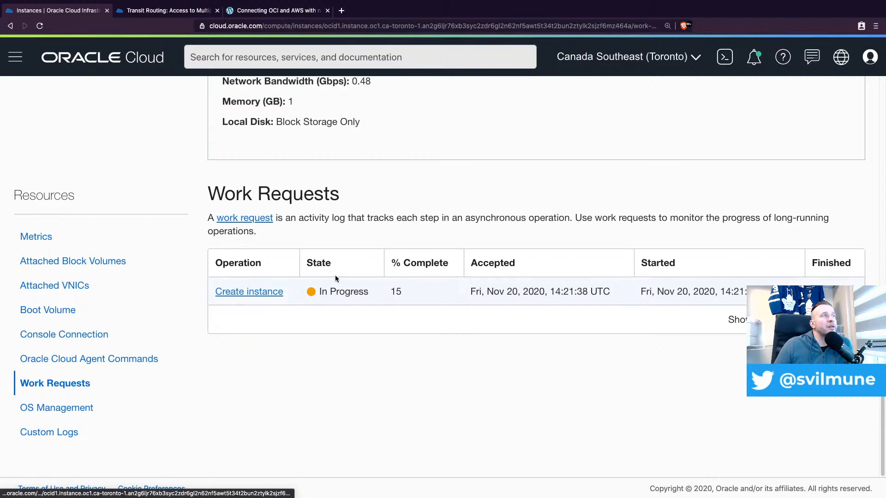
pyautogui.scroll(10, 356, 261)
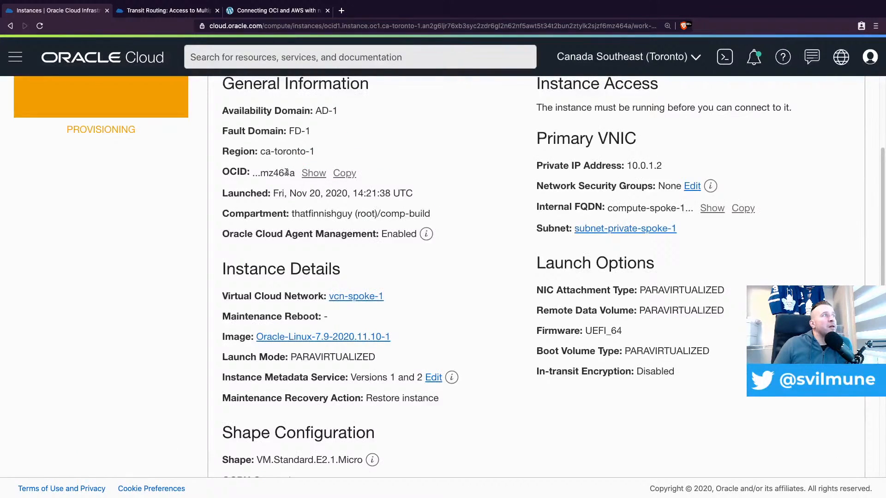
pyautogui.scroll(4, 287, 172)
pyautogui.click(15, 57)
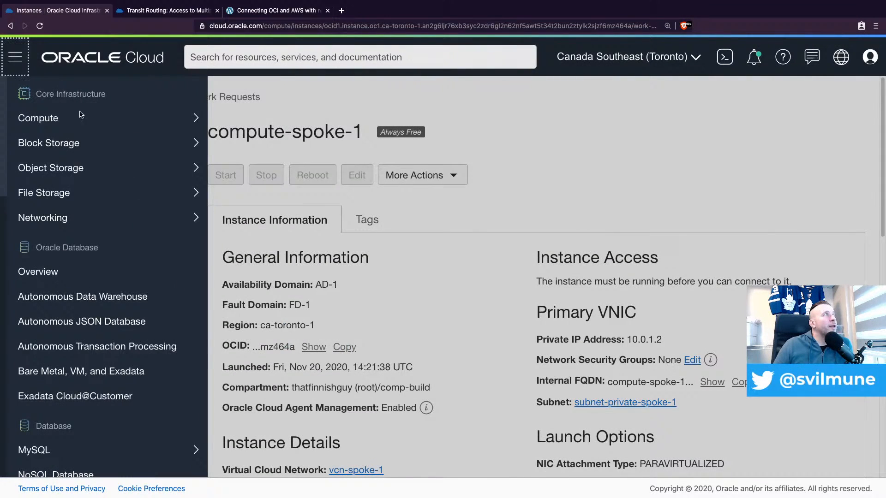
pyautogui.moveTo(99, 226)
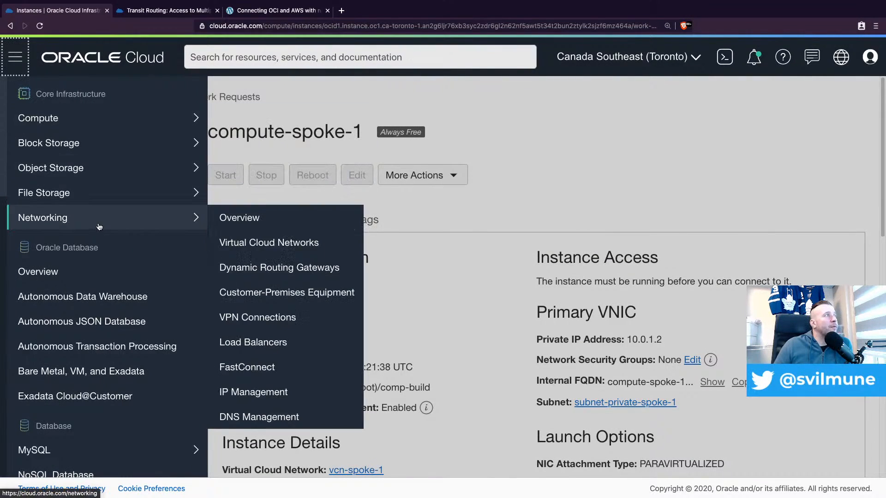
pyautogui.click(258, 243)
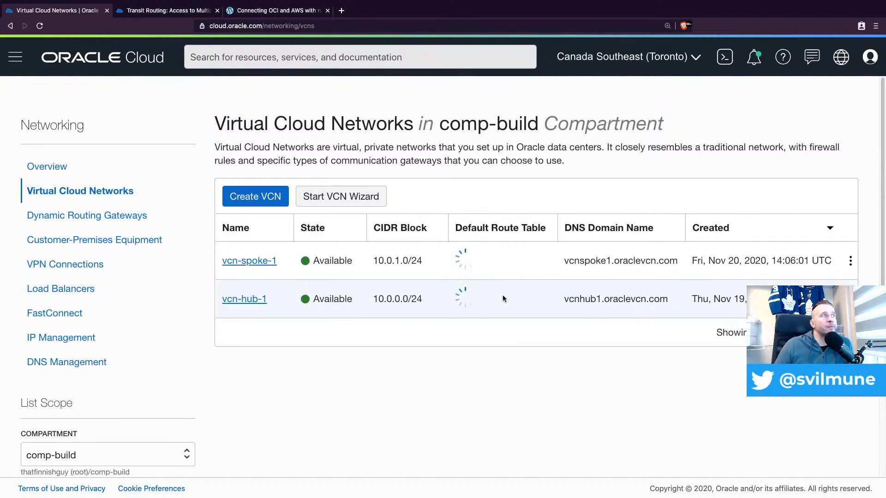
pyautogui.click(274, 259)
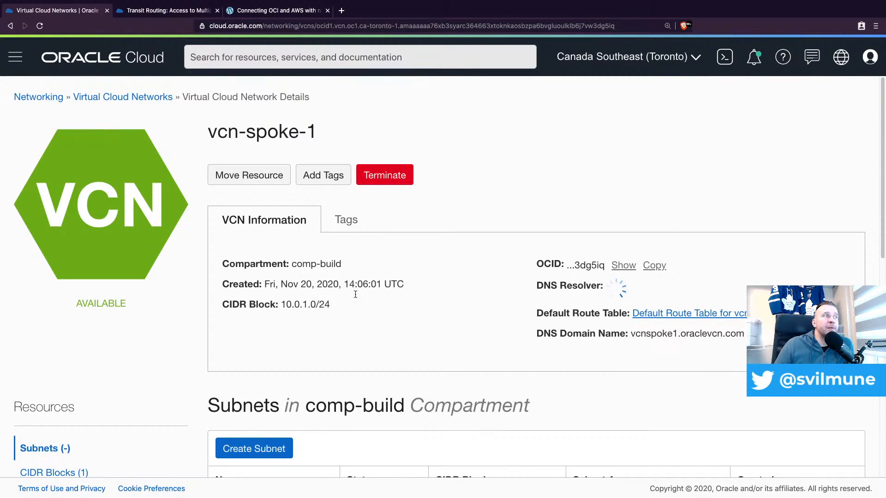
# Open the default security list of subnet-private-spoke-1 and review its ingress rules
pyautogui.scroll(-3, 431, 322)
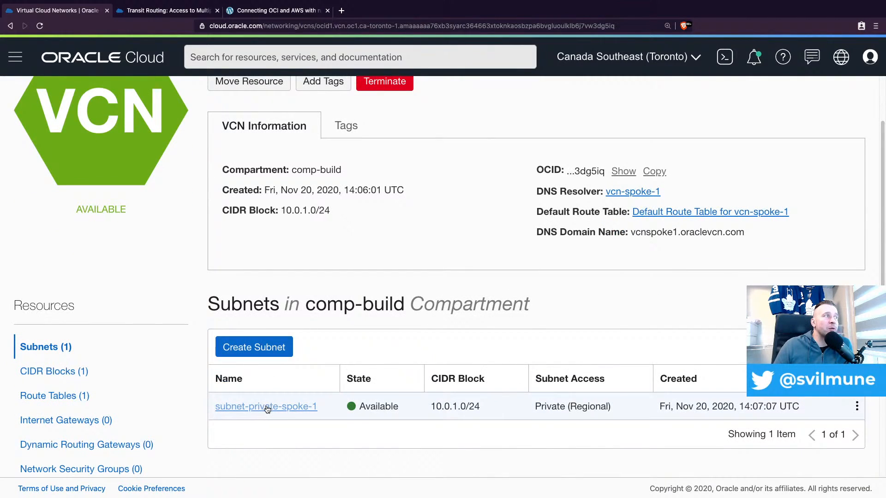
pyautogui.click(266, 407)
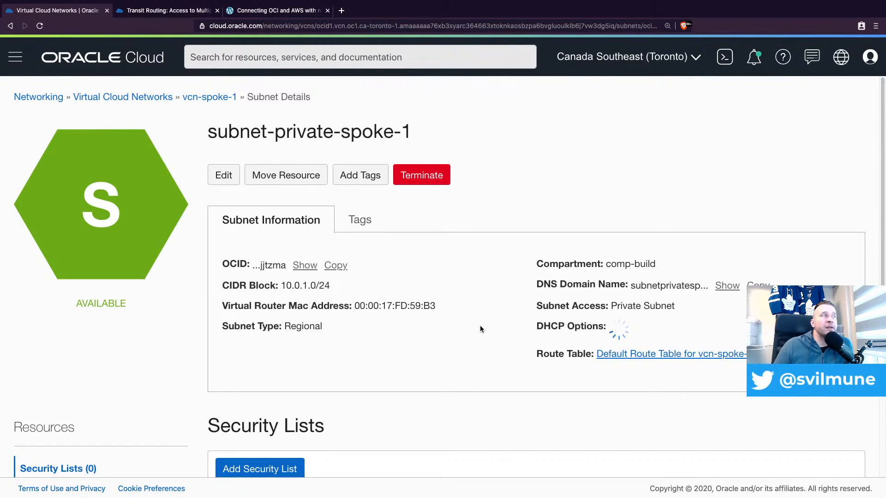
pyautogui.scroll(-2, 432, 327)
pyautogui.scroll(-2, 404, 317)
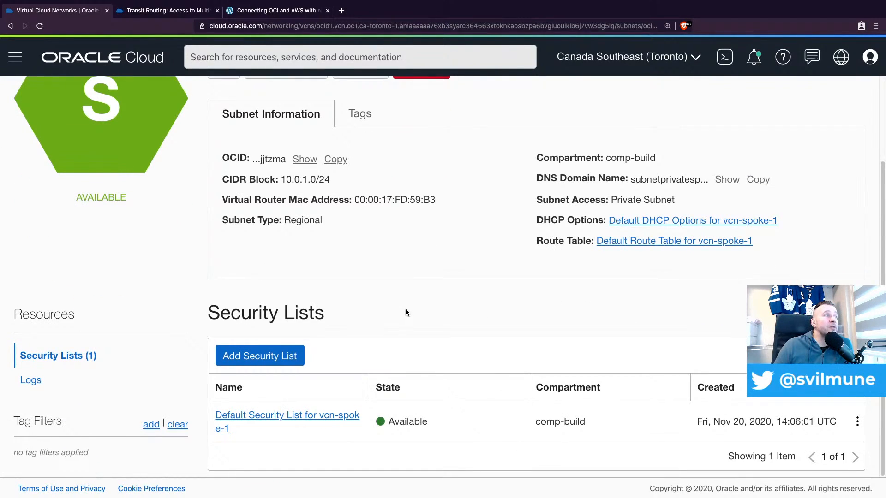
pyautogui.click(311, 417)
pyautogui.scroll(-5, 368, 256)
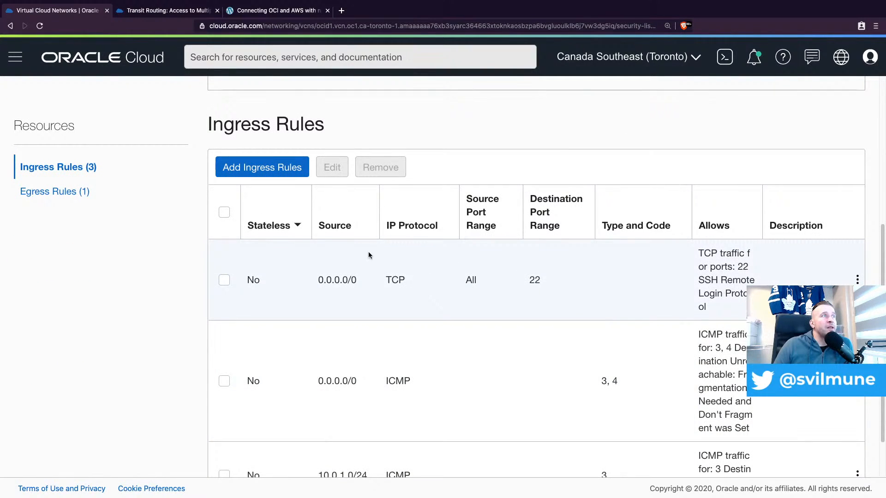
pyautogui.scroll(-2, 404, 290)
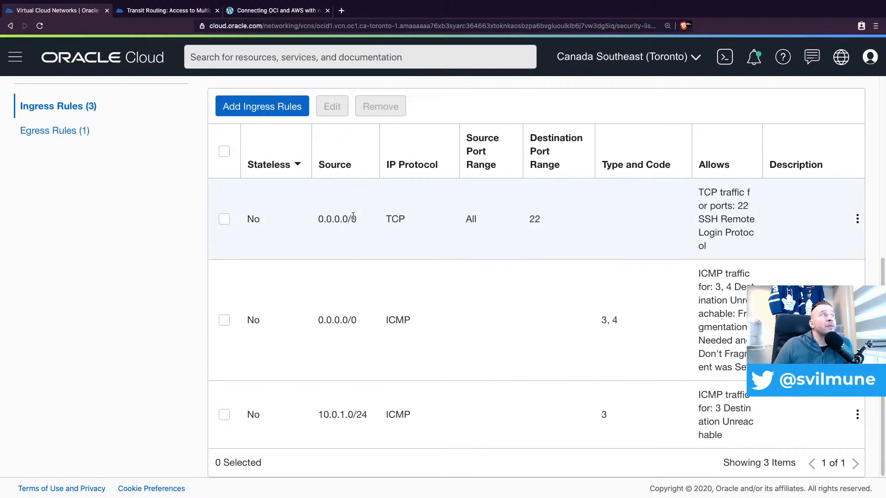
pyautogui.scroll(2, 362, 185)
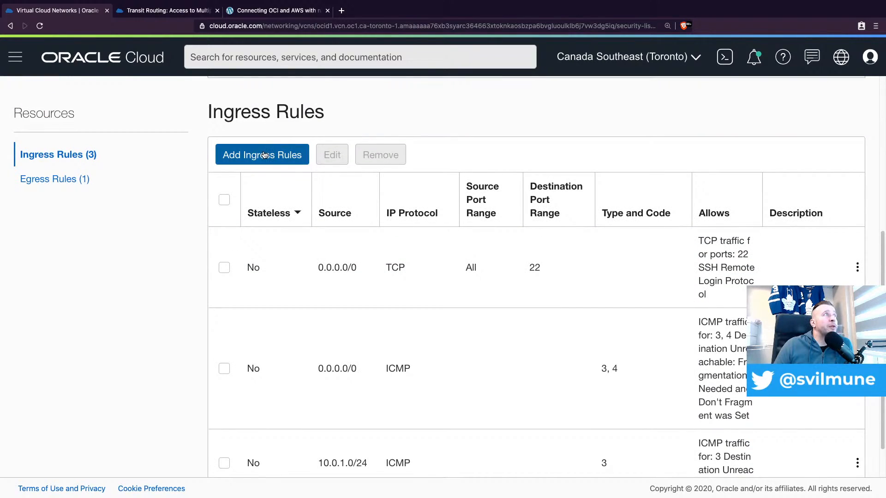
# Start adding an ingress rule with source CIDR 10.0.0.0/24 and All Protocols
pyautogui.click(265, 155)
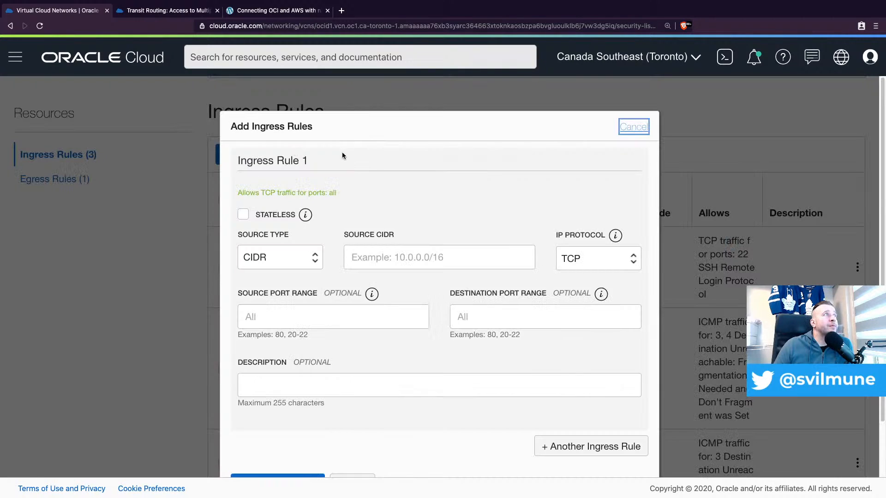
pyautogui.click(387, 259)
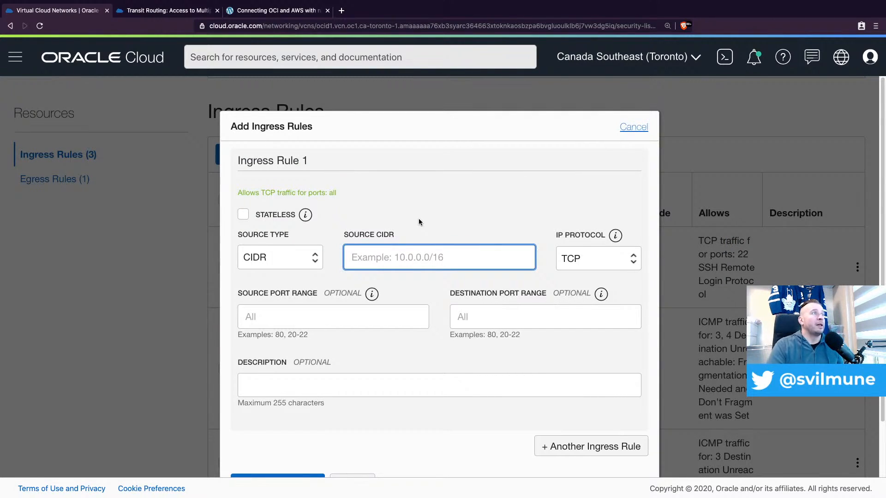
pyautogui.write('10')
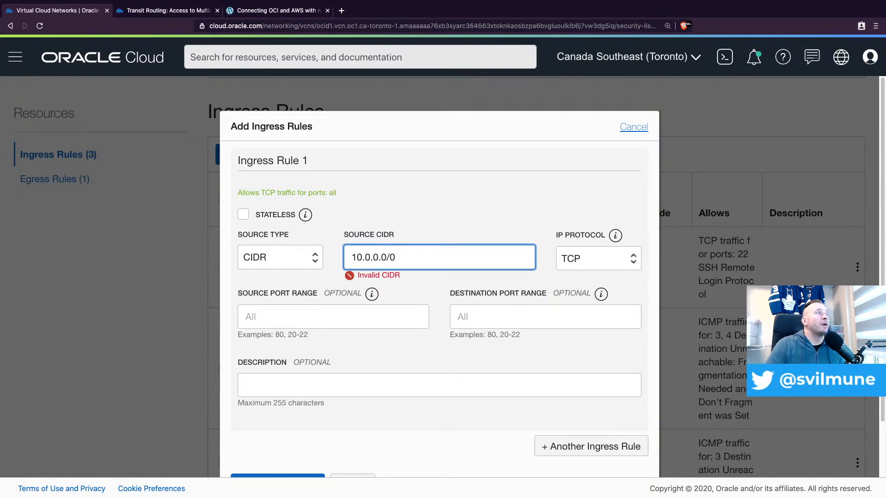
pyautogui.write('.0.0.0/24')
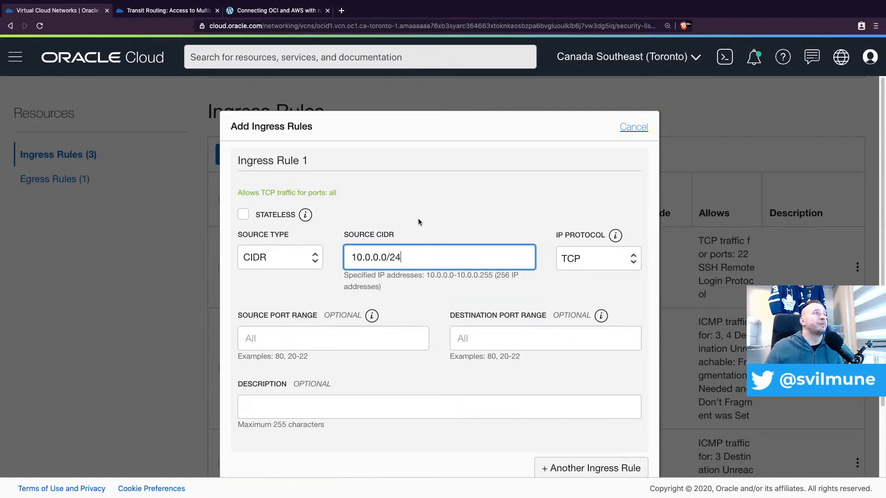
pyautogui.click(600, 261)
pyautogui.click(604, 209)
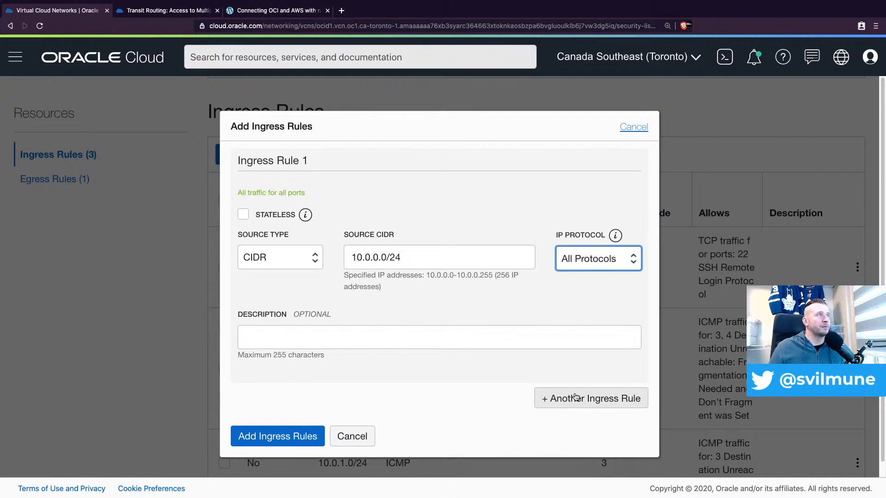
# Include a second ingress rule with source CIDR 192.168.0.0/23 and All Protocols, and add both rules to the security list
pyautogui.click(576, 398)
pyautogui.scroll(-2, 337, 387)
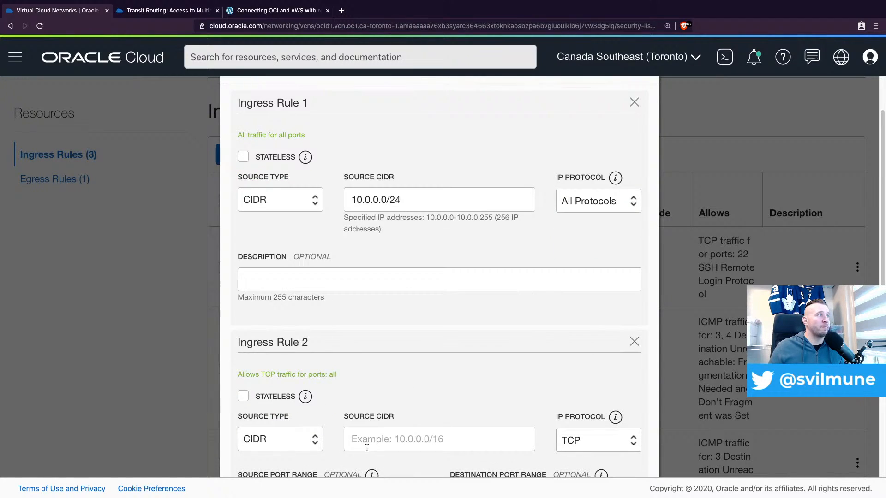
pyautogui.click(398, 438)
pyautogui.write('192.168.0.0/')
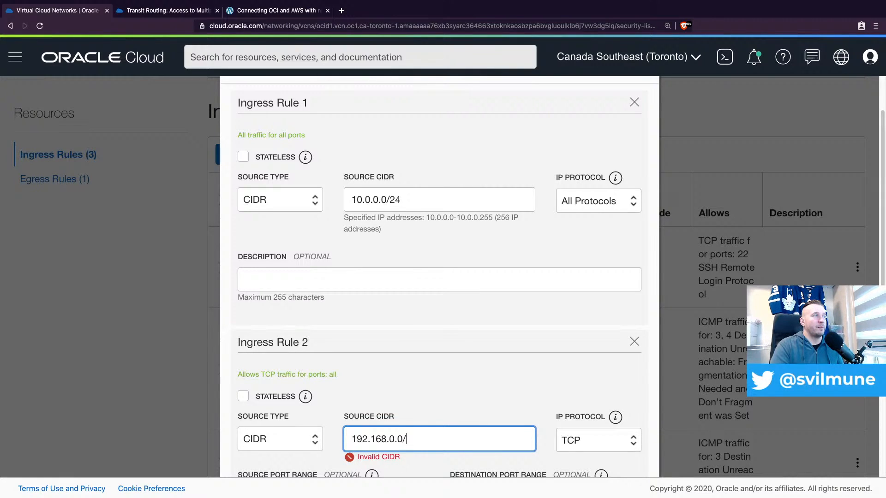
pyautogui.write('23')
pyautogui.click(575, 447)
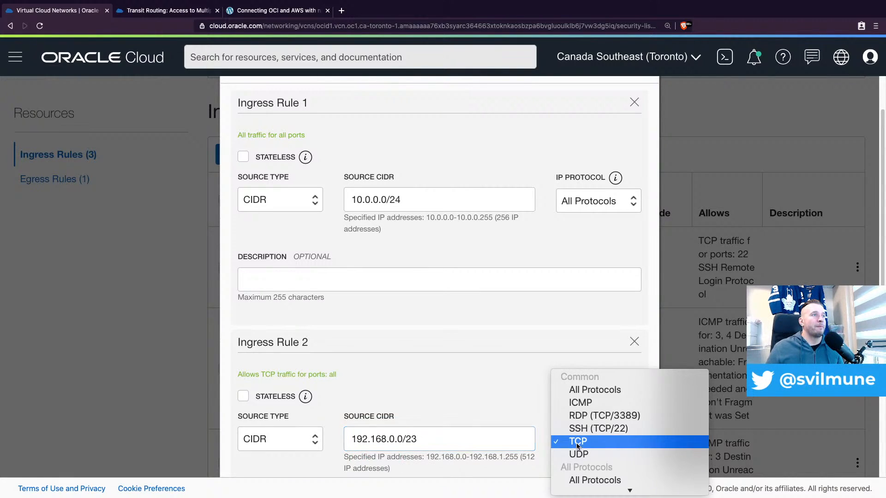
pyautogui.click(580, 391)
pyautogui.scroll(-5, 538, 347)
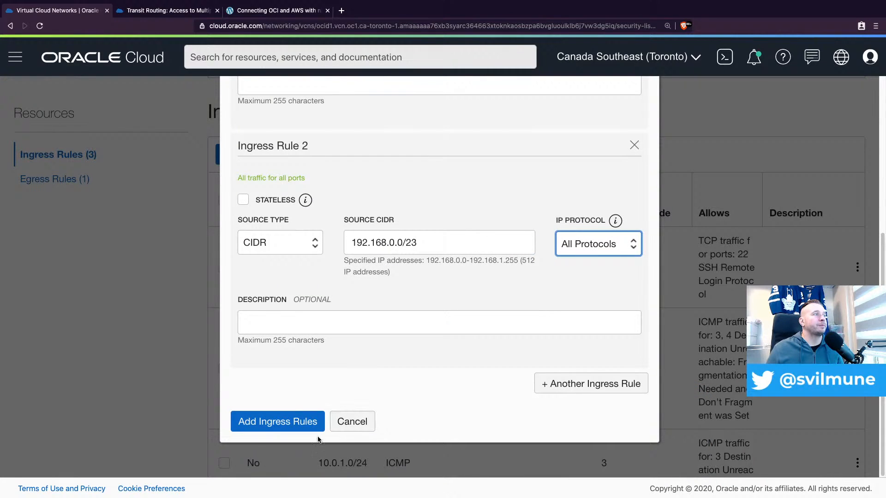
pyautogui.click(266, 424)
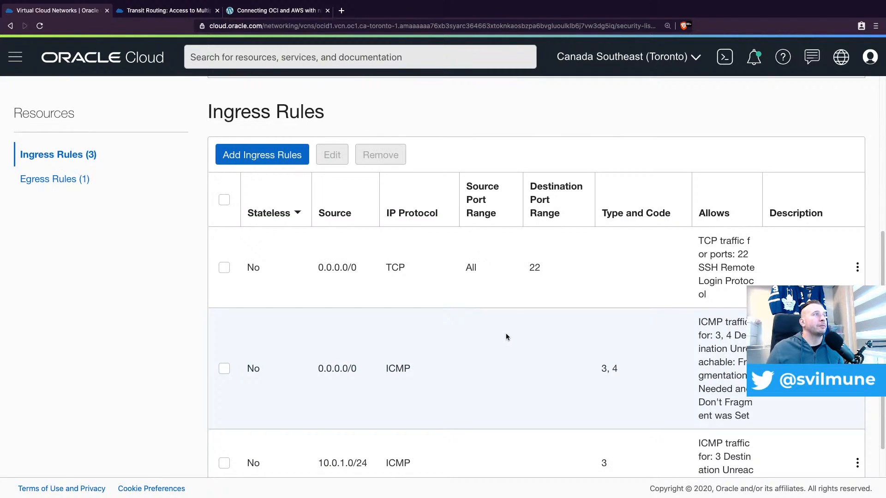
pyautogui.scroll(-3, 511, 306)
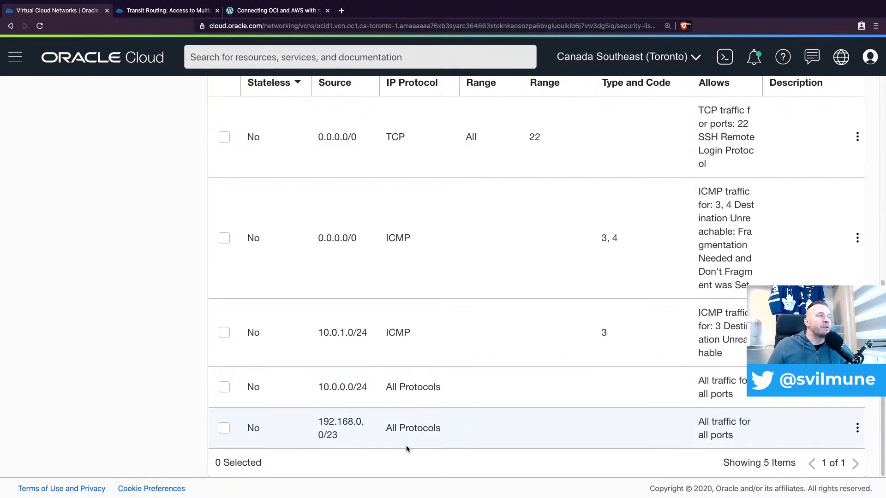
# Open compute-spoke-1 from the compute instances list and check its provisioning state and private IP address
pyautogui.click(16, 62)
pyautogui.moveTo(83, 121)
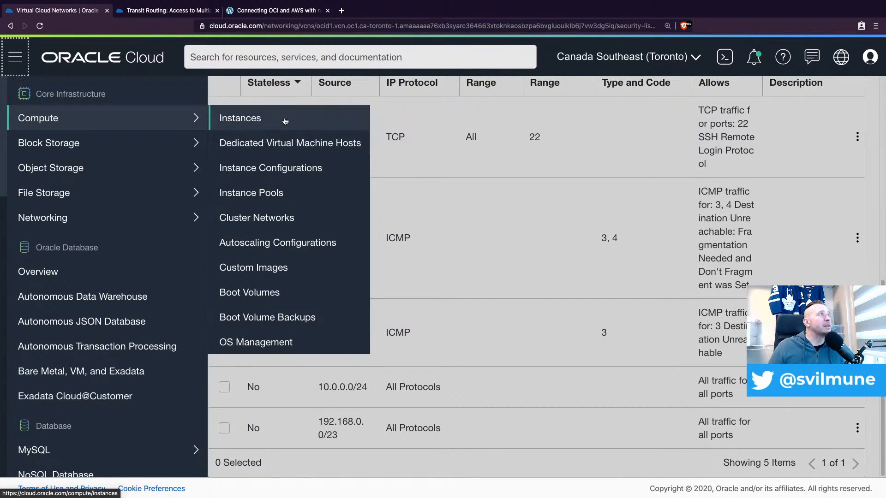
pyautogui.click(300, 126)
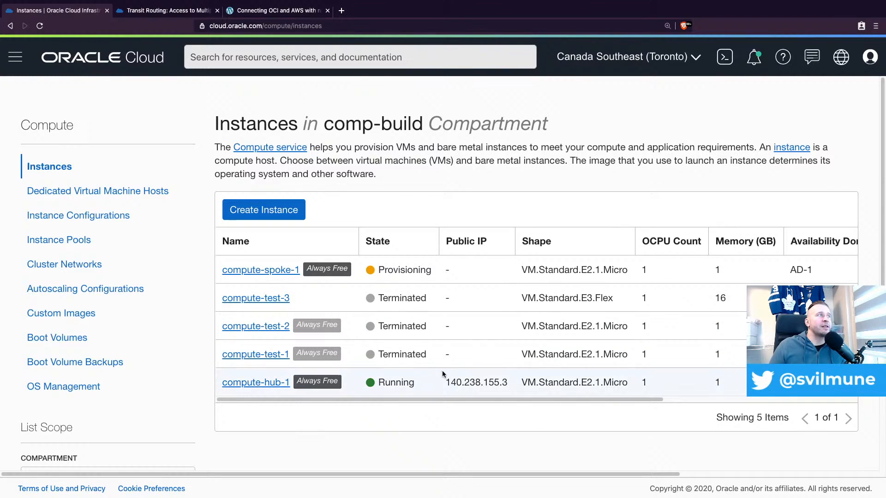
pyautogui.click(273, 270)
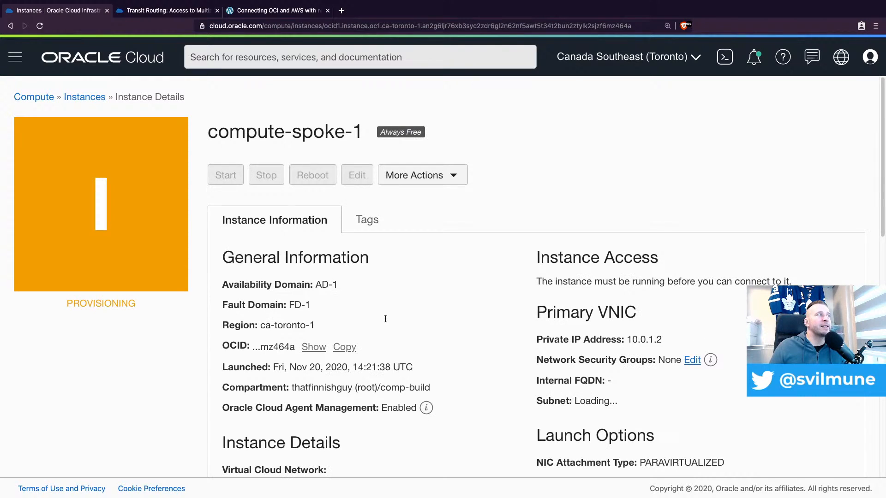
pyautogui.scroll(-2, 437, 332)
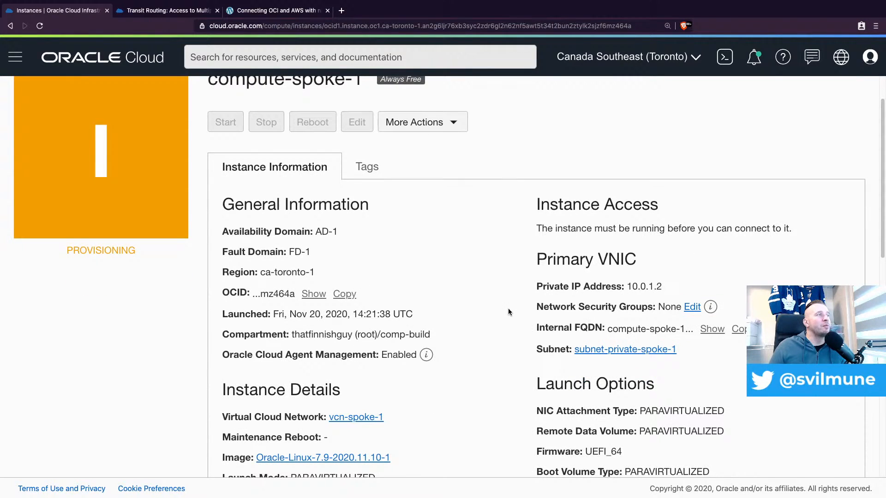
pyautogui.scroll(-5, 508, 312)
pyautogui.scroll(6, 524, 297)
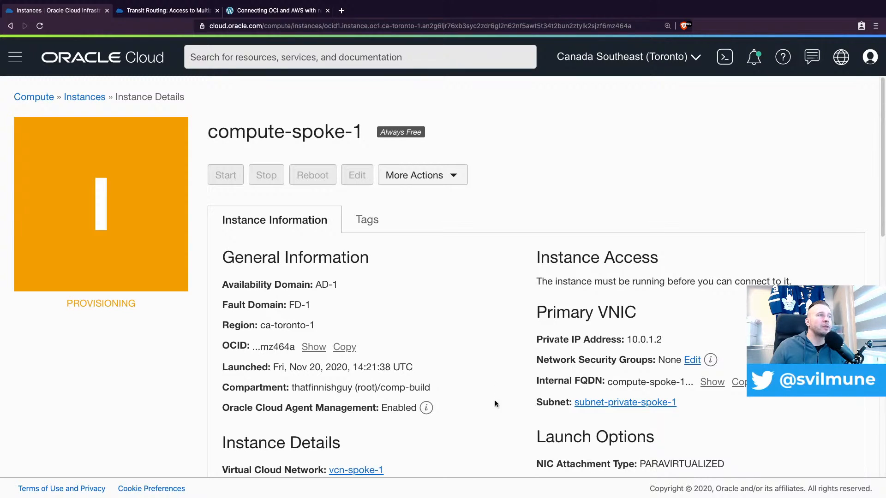
pyautogui.click(489, 486)
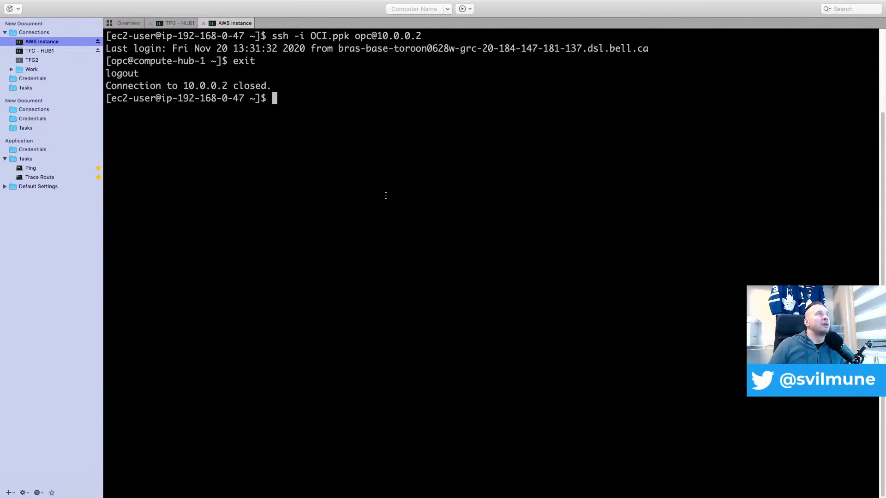
pyautogui.write('0')
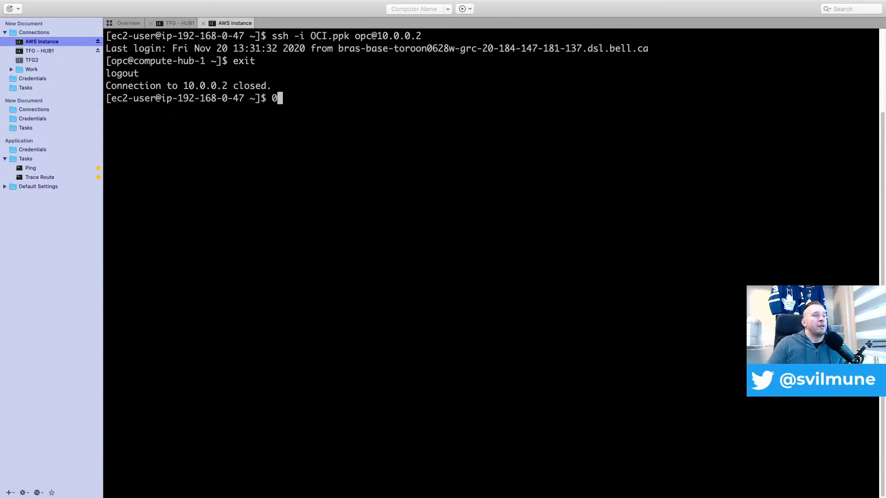
pyautogui.press('BackSpace')
pyautogui.press('Up')
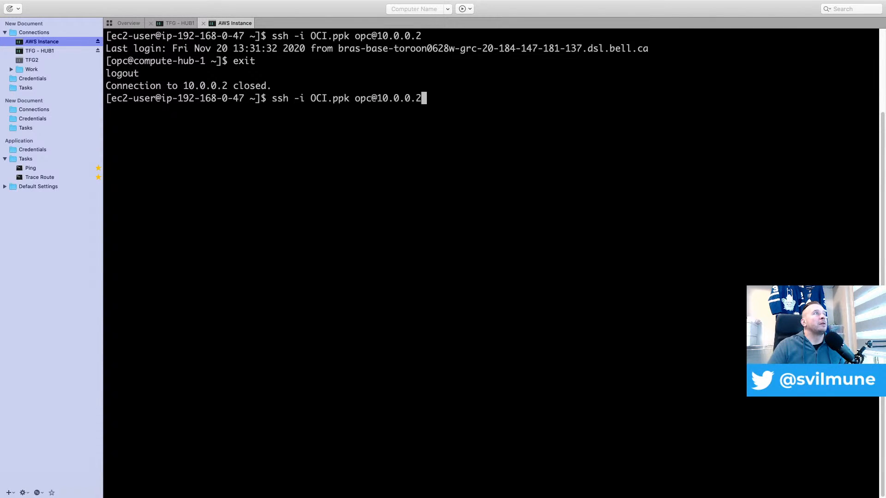
pyautogui.press('Return')
pyautogui.write('exi')
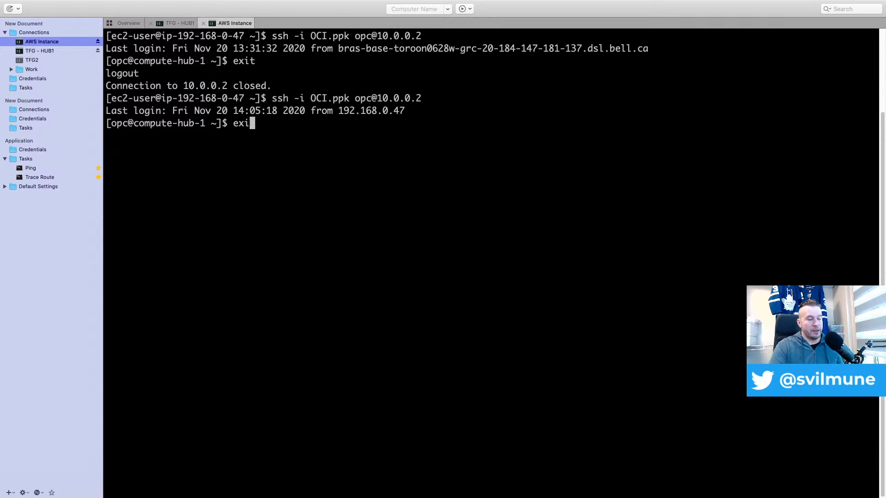
pyautogui.write('t')
pyautogui.press('Return')
pyautogui.press('Up')
pyautogui.press('Left')
pyautogui.press('Left')
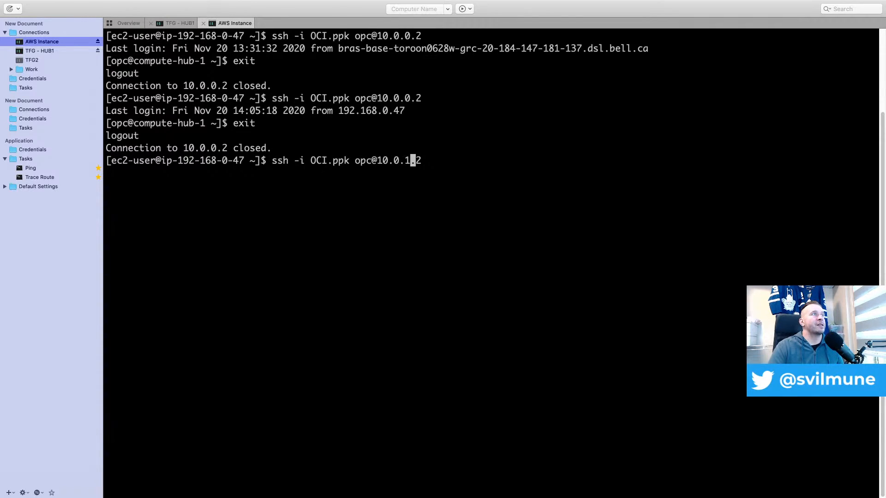
pyautogui.press('Return')
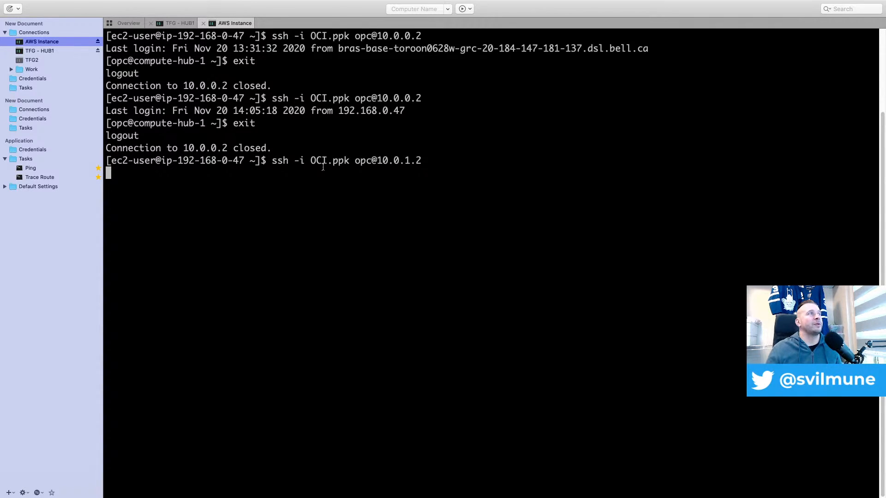
# From the TFG - HUB1 session, try an SSH connection to 10.0.1.2 with the OCI.ppk key, and abort it
pyautogui.click(175, 24)
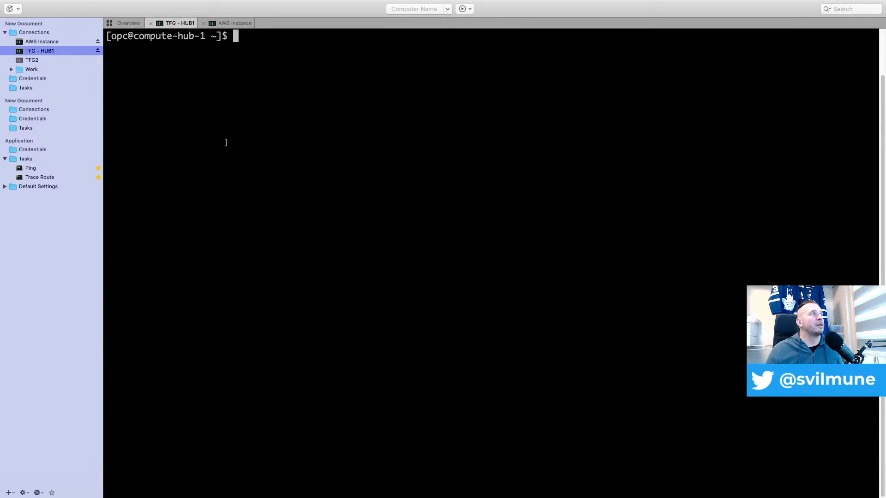
pyautogui.write('ssh -')
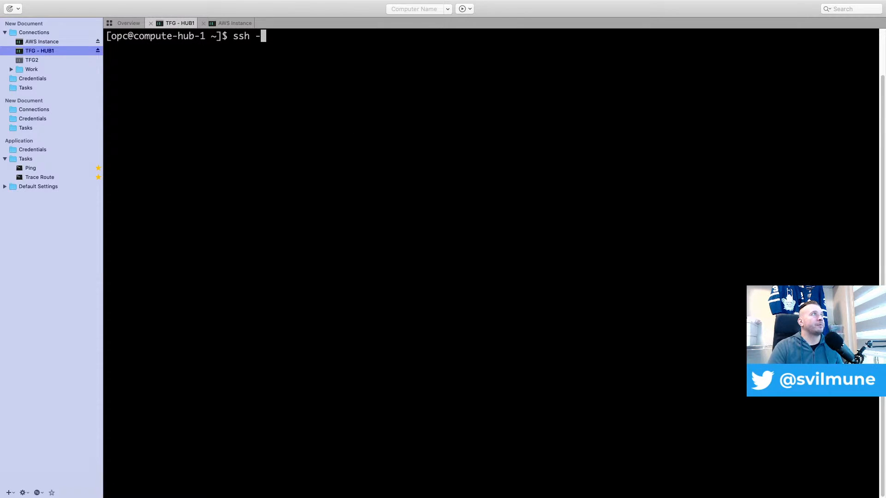
pyautogui.write('i OC')
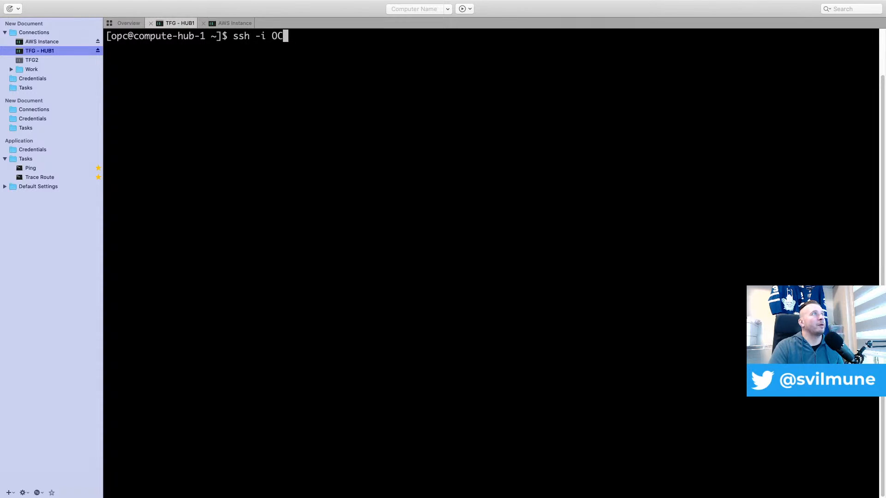
pyautogui.press('Tab')
pyautogui.write('10.')
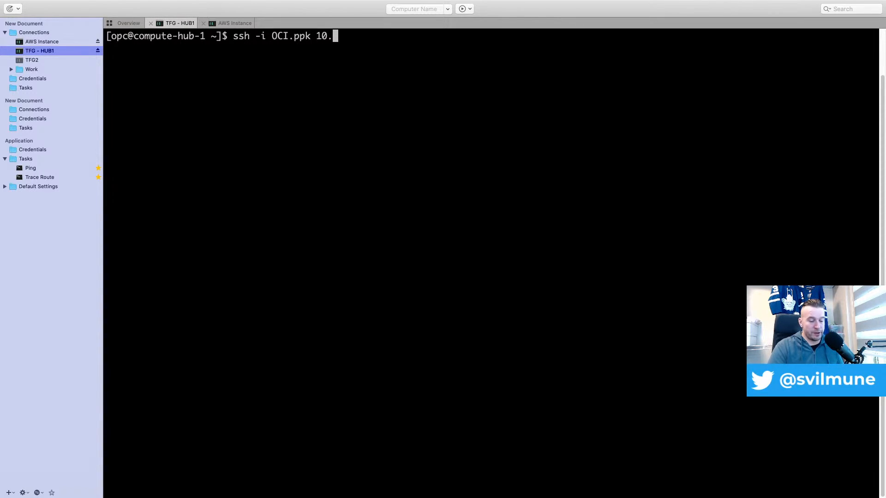
pyautogui.write('0.1.2')
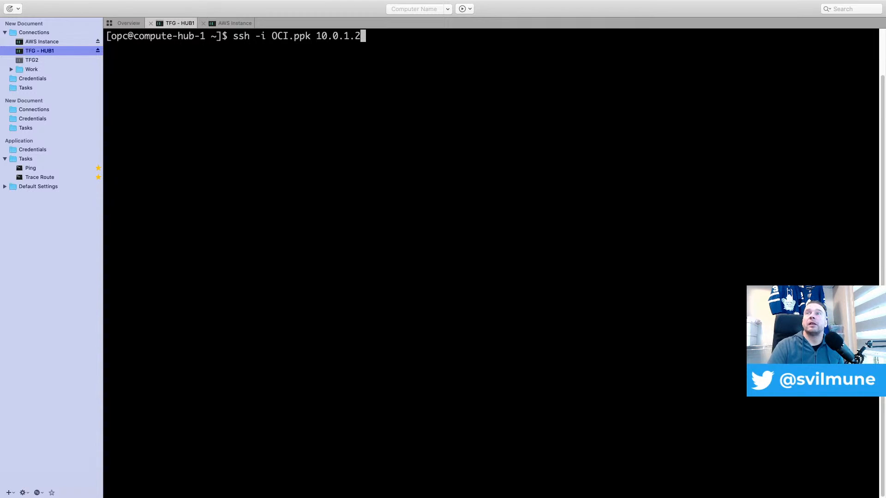
pyautogui.press('Return')
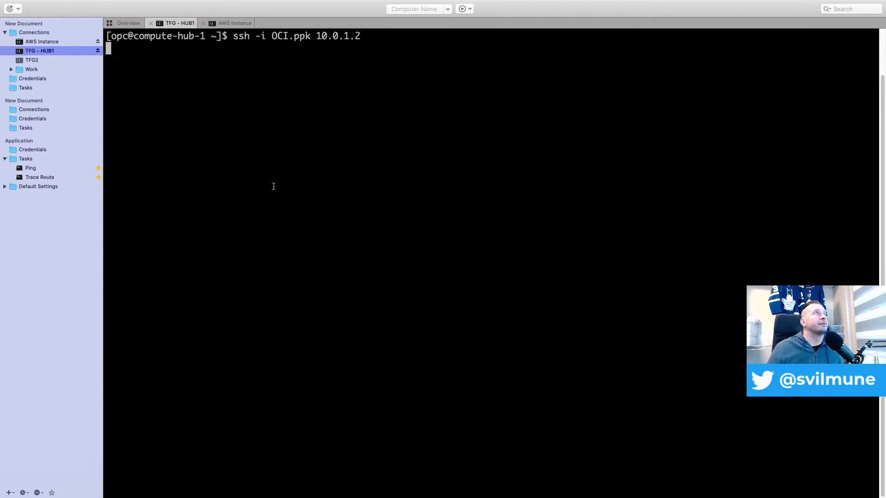
pyautogui.hotkey('ctrl', 'c')
# Switch to the browser's Oracle Cloud console and recheck the provisioning state of compute-spoke-1
pyautogui.moveTo(548, 482)
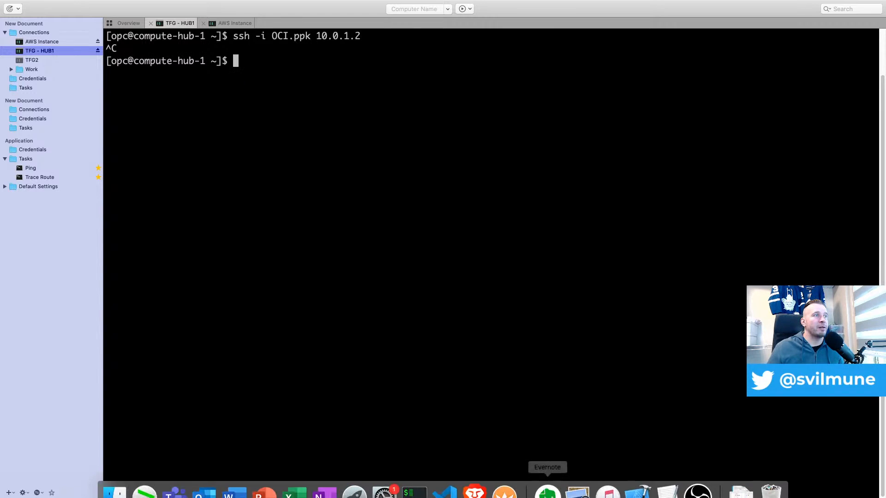
pyautogui.click(474, 480)
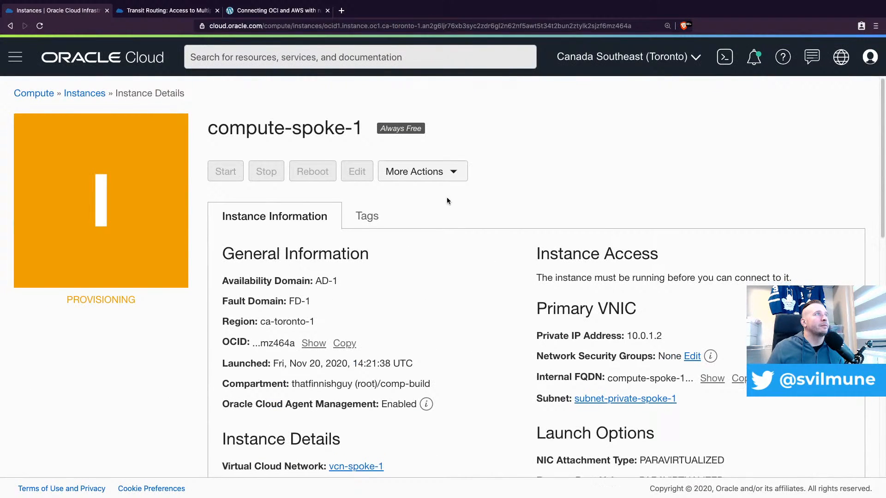
pyautogui.scroll(-3, 453, 164)
pyautogui.scroll(3, 455, 177)
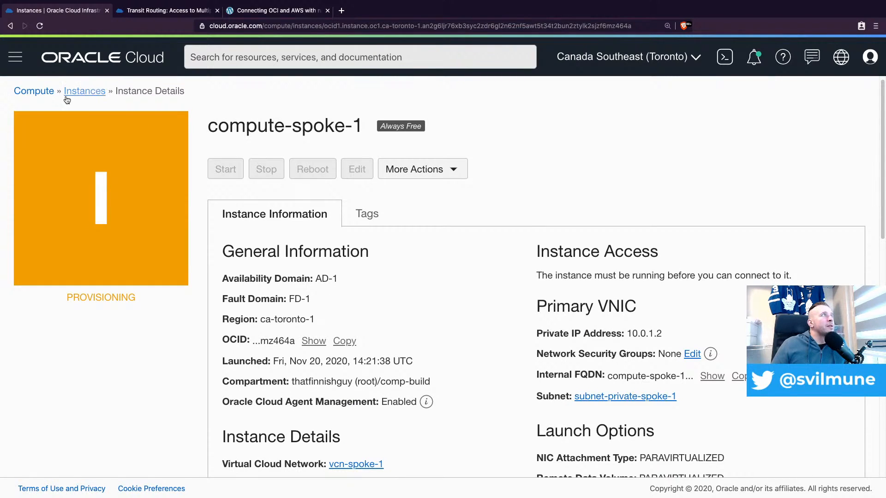
# Open the route table of subnet-private-spoke-1 in vcn-spoke-1 and compare its route rules with the transit routing documentation
pyautogui.click(12, 54)
pyautogui.moveTo(92, 216)
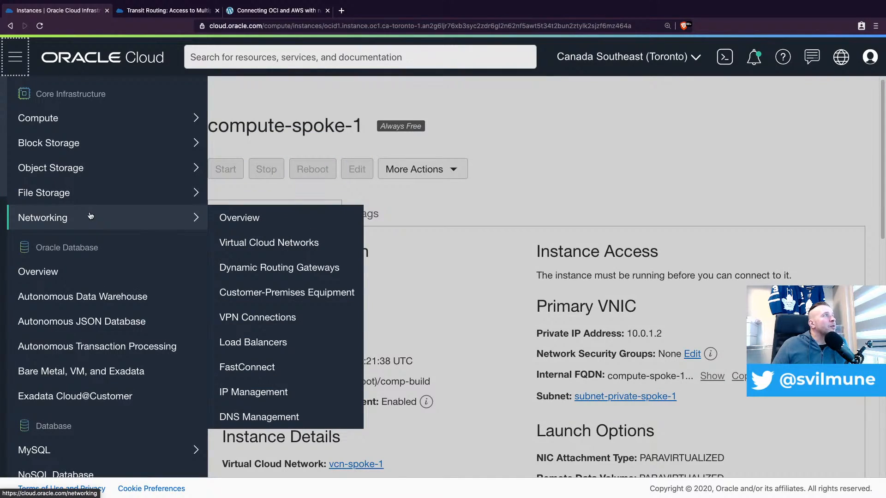
pyautogui.click(292, 249)
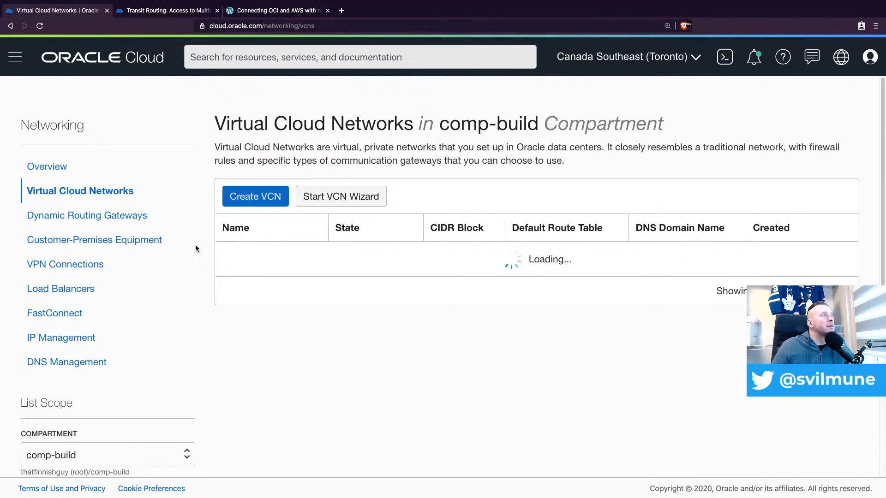
pyautogui.click(251, 256)
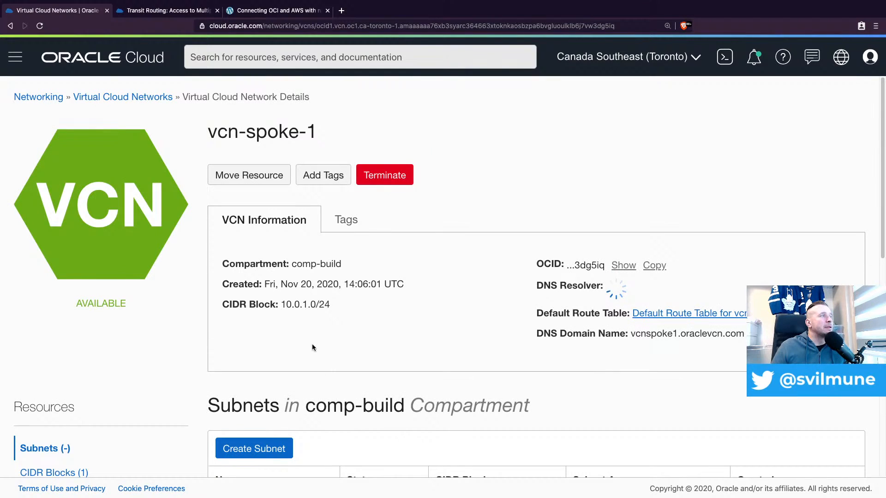
pyautogui.scroll(-4, 312, 344)
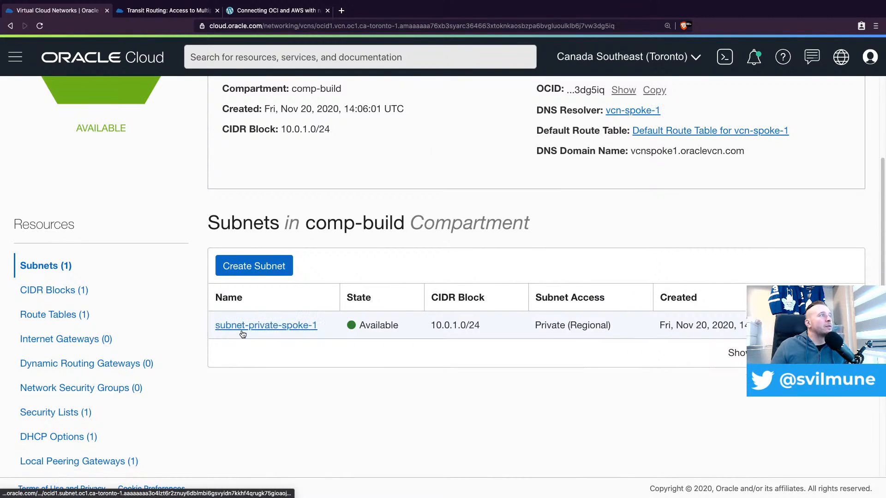
pyautogui.click(277, 325)
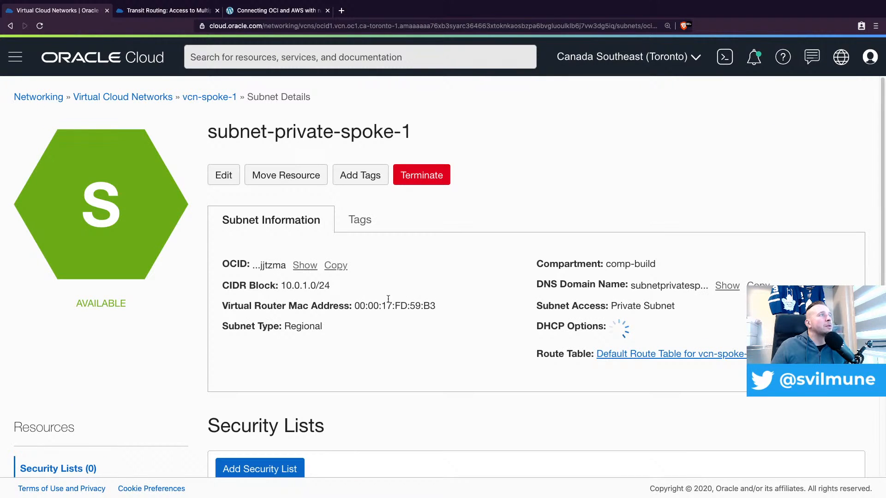
pyautogui.scroll(-2, 403, 300)
pyautogui.scroll(-1, 499, 291)
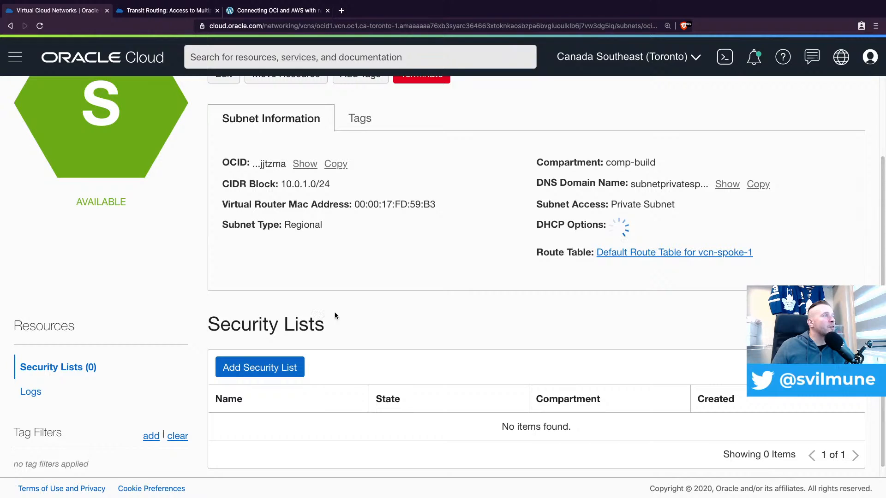
pyautogui.click(636, 246)
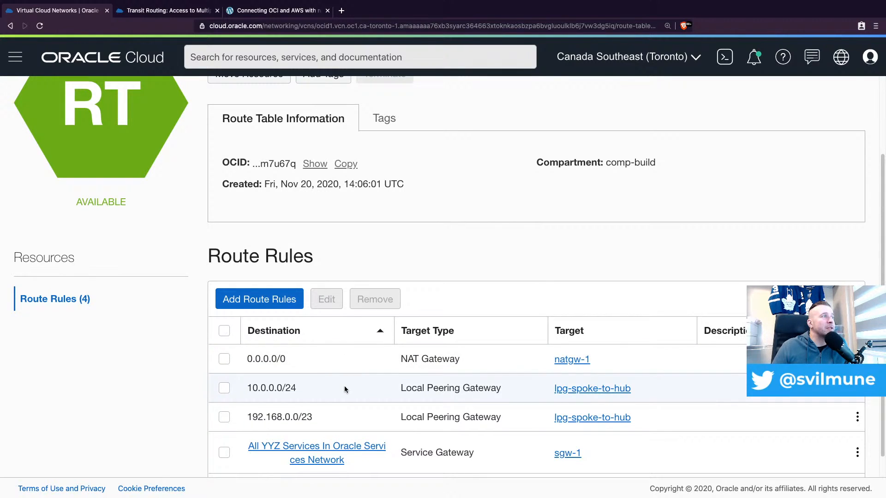
pyautogui.click(184, 13)
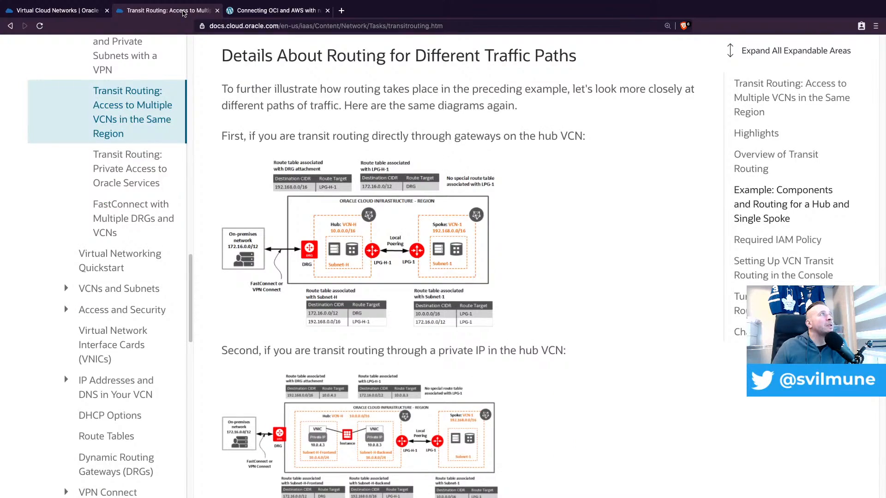
pyautogui.click(48, 11)
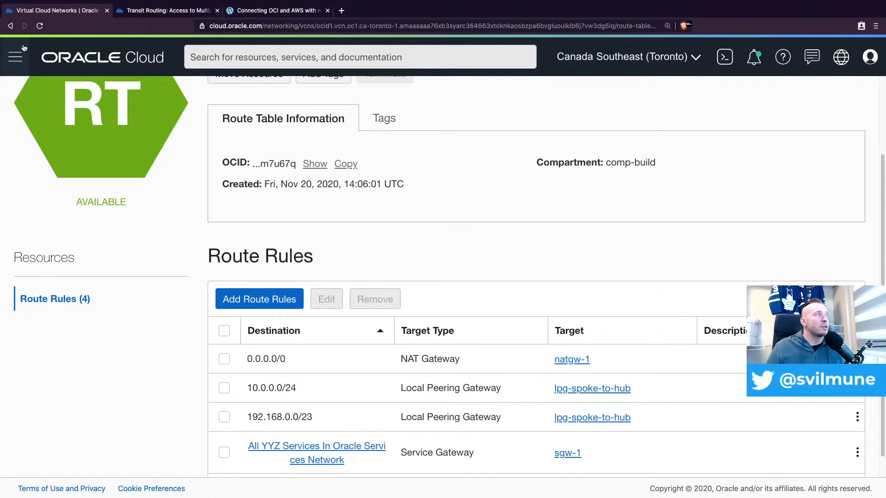
# Start creating a new compute instance in the comp-build compartment and name it compute-spoke-2
pyautogui.click(13, 56)
pyautogui.moveTo(92, 119)
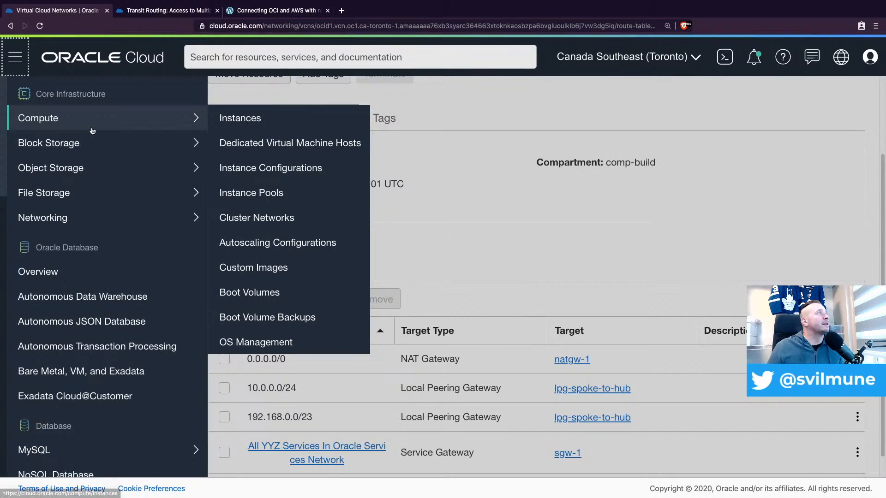
pyautogui.click(266, 128)
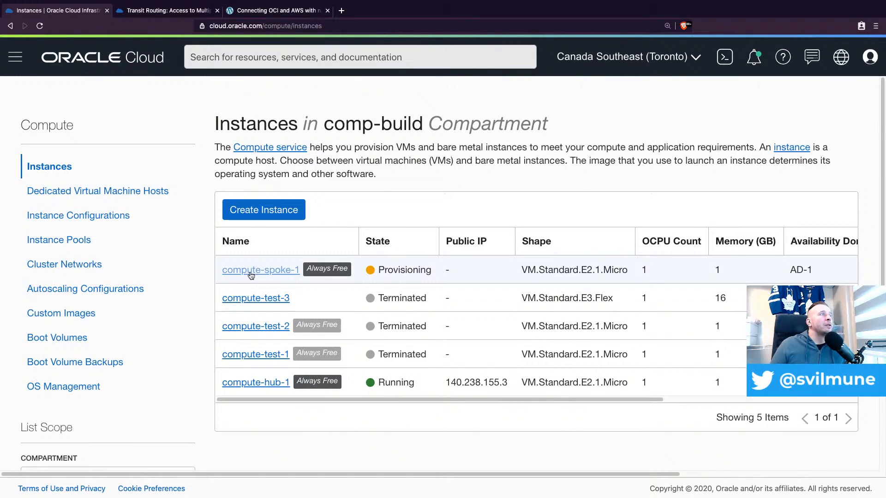
pyautogui.click(279, 212)
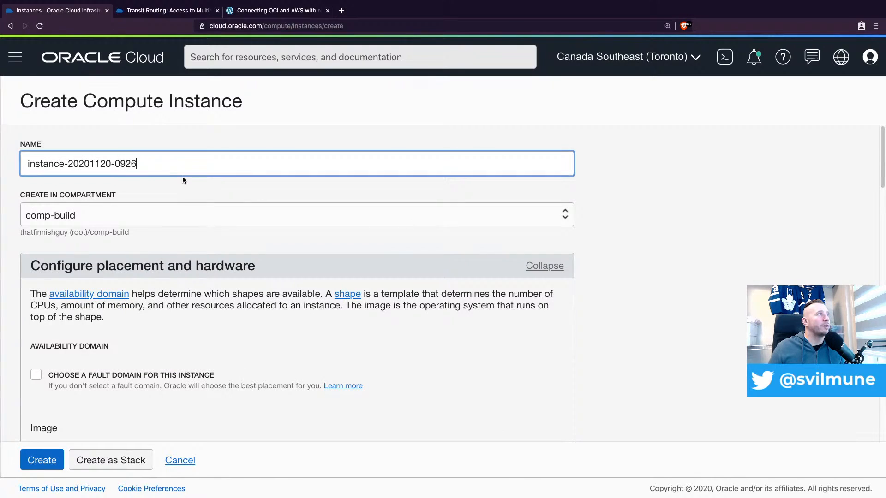
pyautogui.tripleClick(177, 161)
pyautogui.write('c')
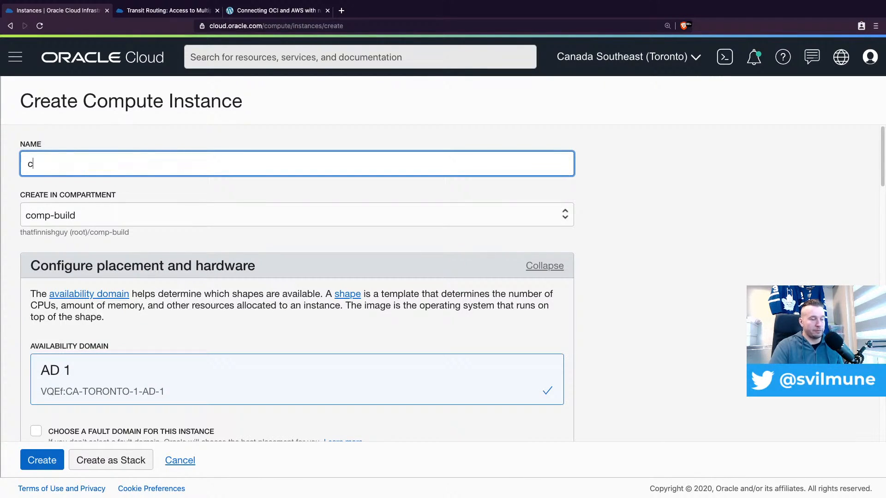
pyautogui.write('ompute-spoke-2')
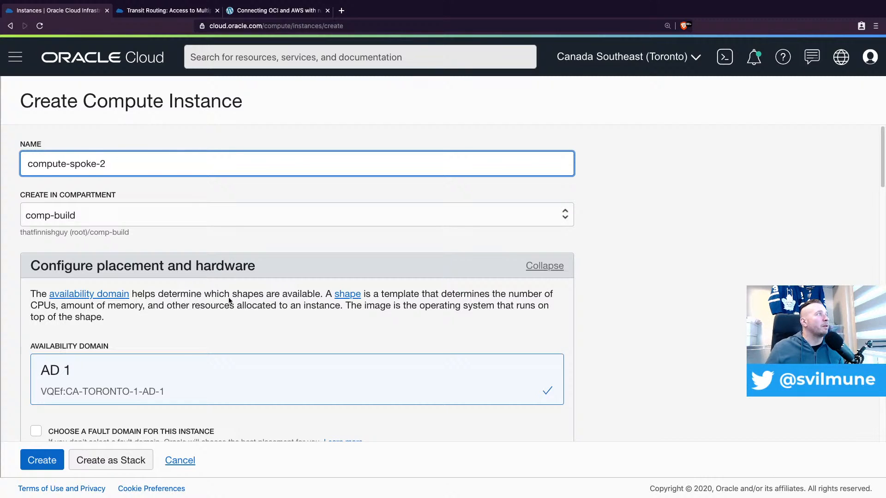
# Keep the instance on subnet-private-spoke-1 in vcn-spoke-1, choose to paste public keys, and paste the SSH public key
pyautogui.scroll(-6, 230, 301)
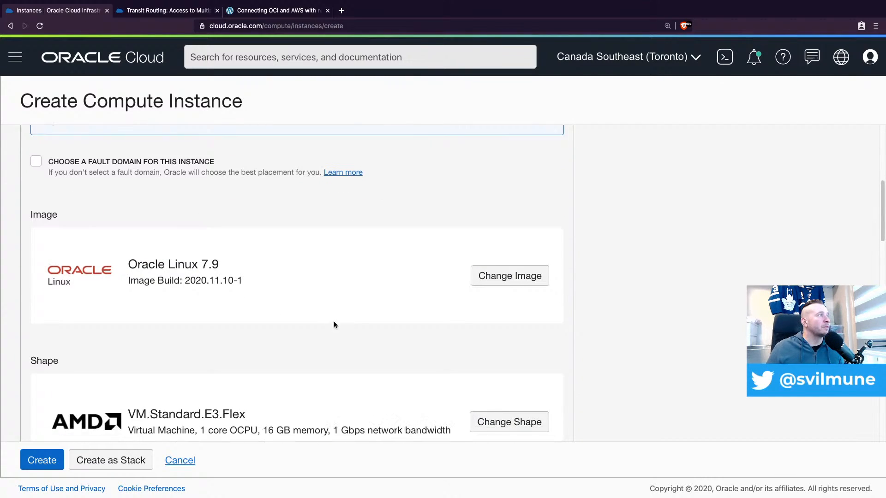
pyautogui.scroll(-1, 335, 325)
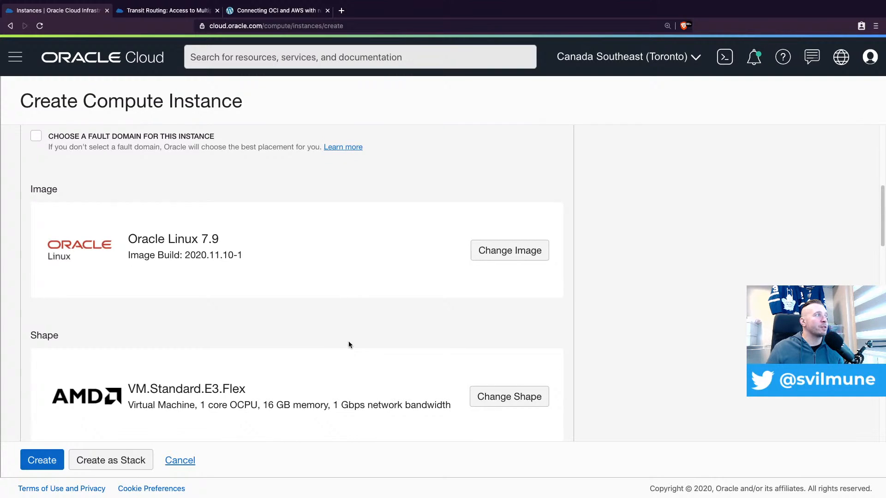
pyautogui.scroll(-6, 349, 344)
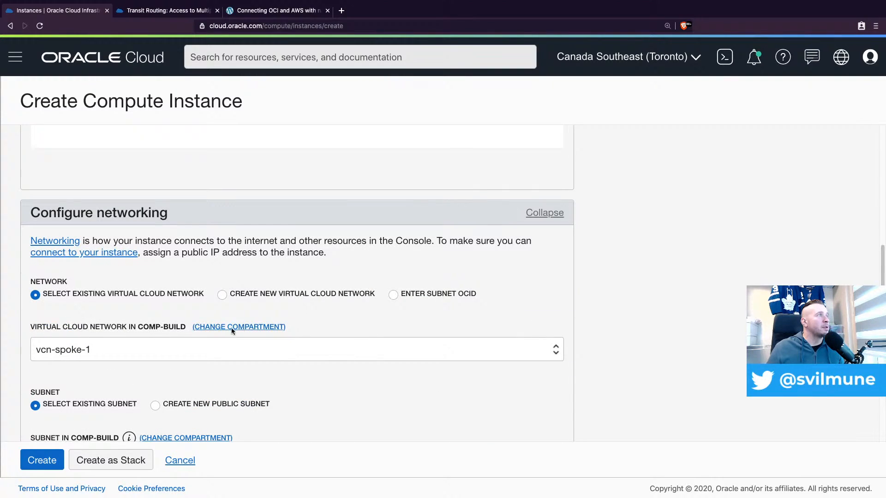
pyautogui.scroll(-1, 334, 299)
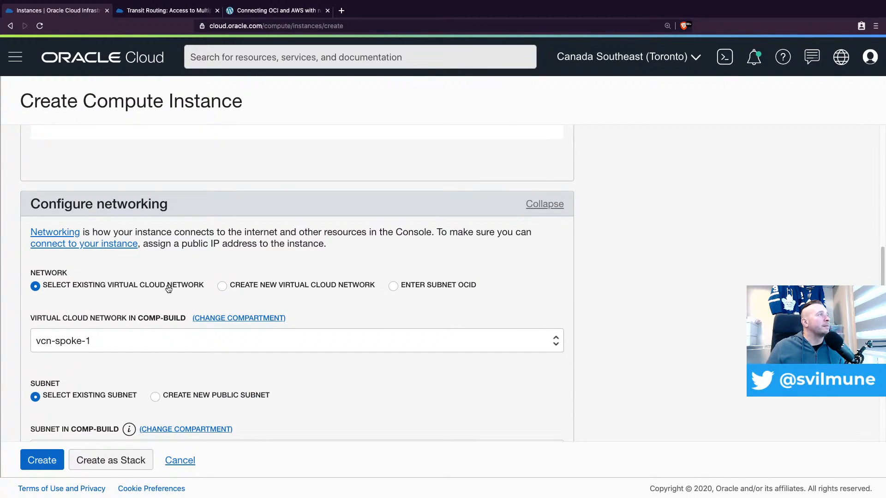
pyautogui.scroll(-2, 92, 347)
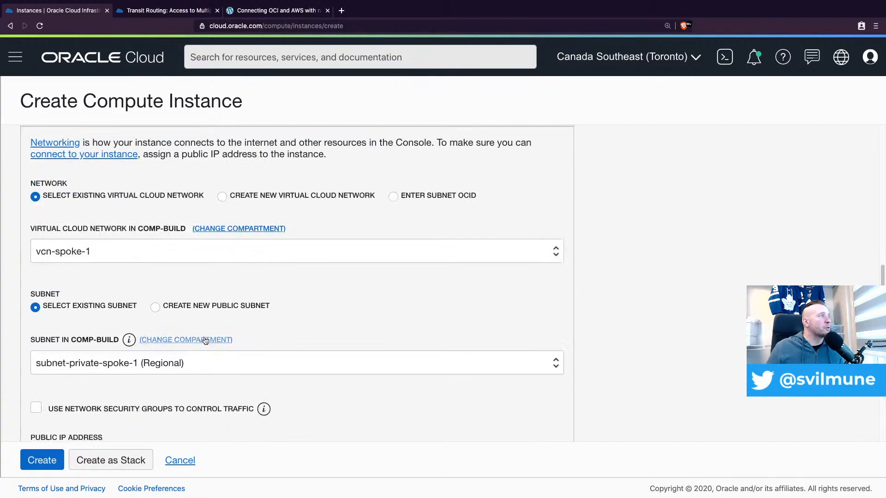
pyautogui.scroll(-2, 217, 361)
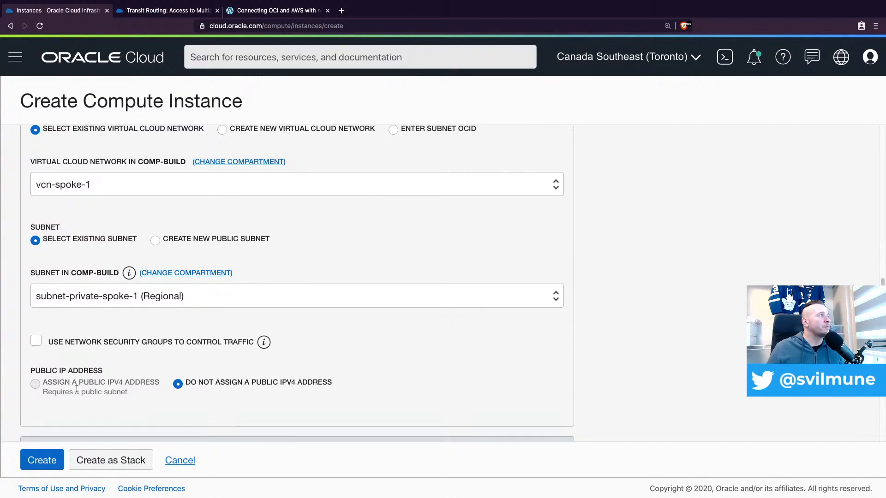
pyautogui.scroll(-2, 171, 360)
pyautogui.scroll(-2, 246, 327)
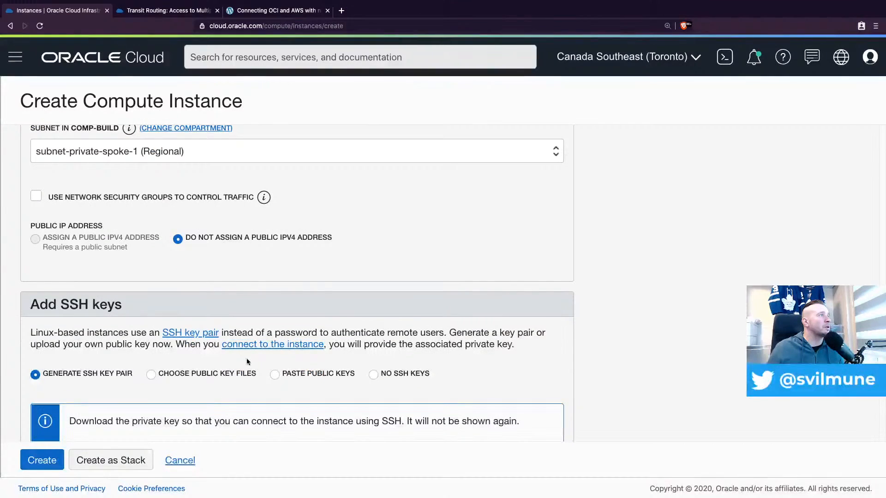
pyautogui.click(275, 375)
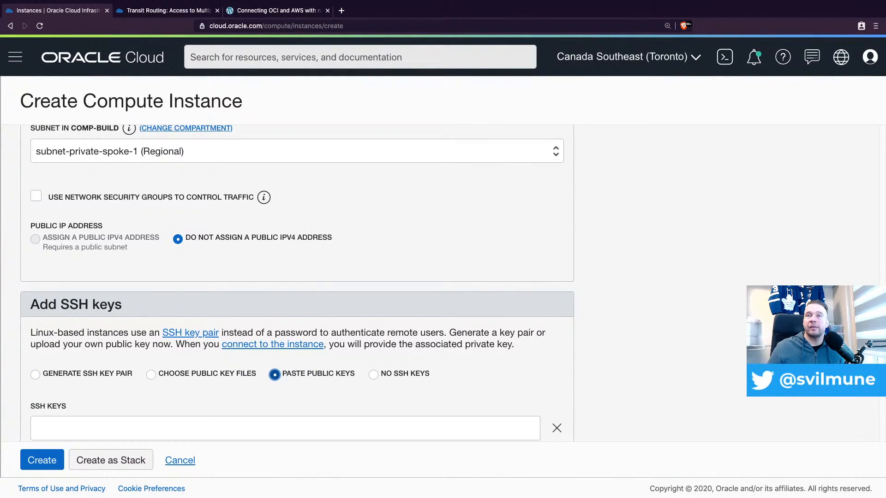
pyautogui.press('super+Tab')
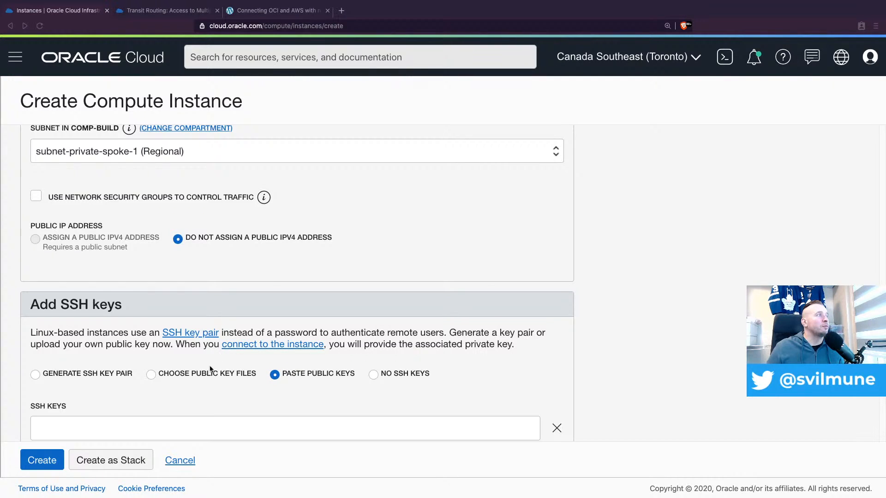
pyautogui.click(190, 431)
pyautogui.press('super+v')
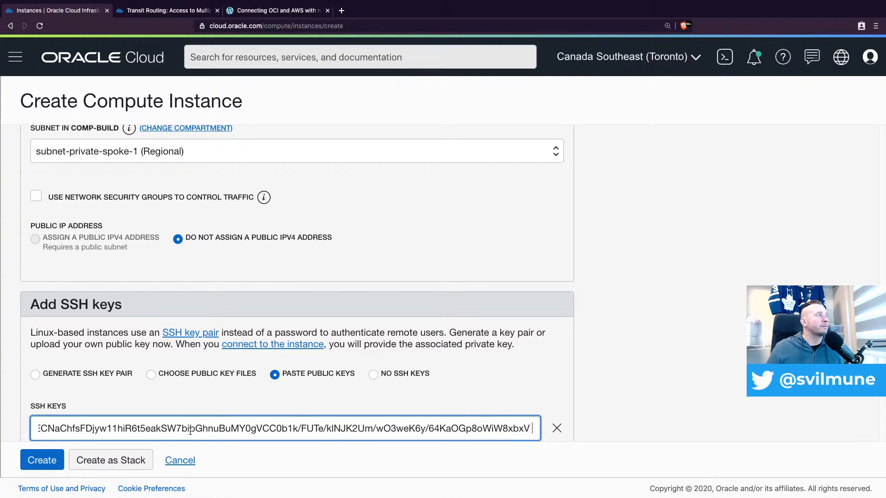
# Create the compute-spoke-2 instance with the default boot volume settings and return to the list of instances
pyautogui.scroll(-6, 451, 331)
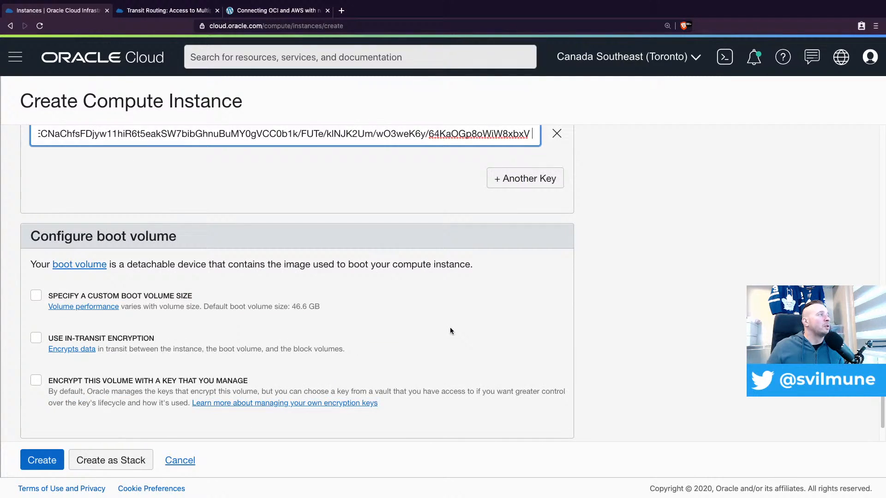
pyautogui.scroll(-2, 451, 332)
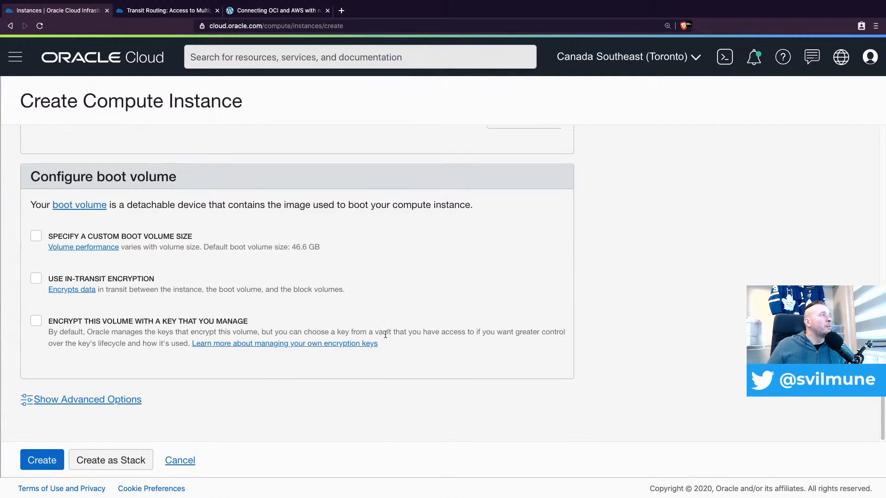
pyautogui.click(42, 467)
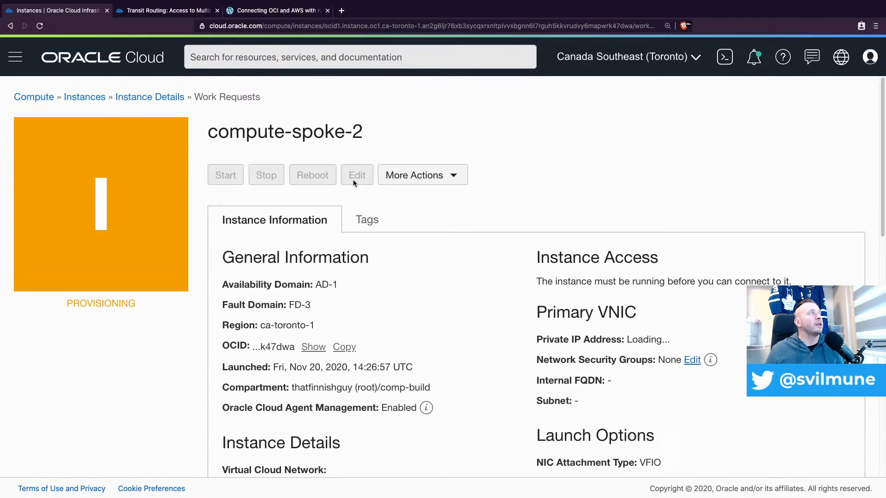
pyautogui.click(171, 98)
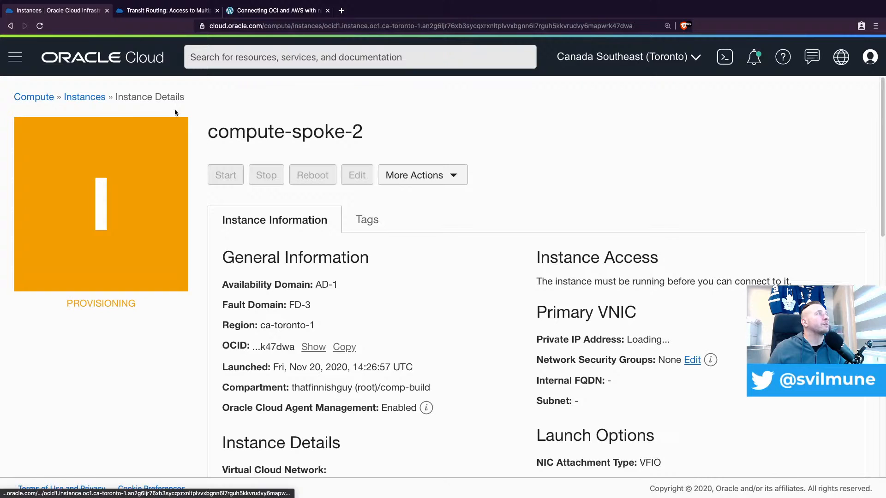
pyautogui.click(72, 97)
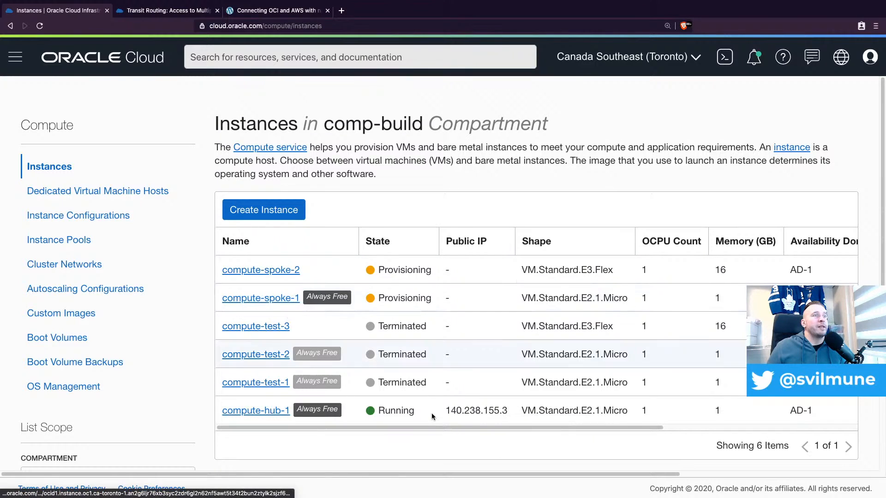
# Terminate the compute-spoke-1 instance and permanently delete its attached boot volume
pyautogui.moveTo(561, 429); pyautogui.dragTo(535, 425)
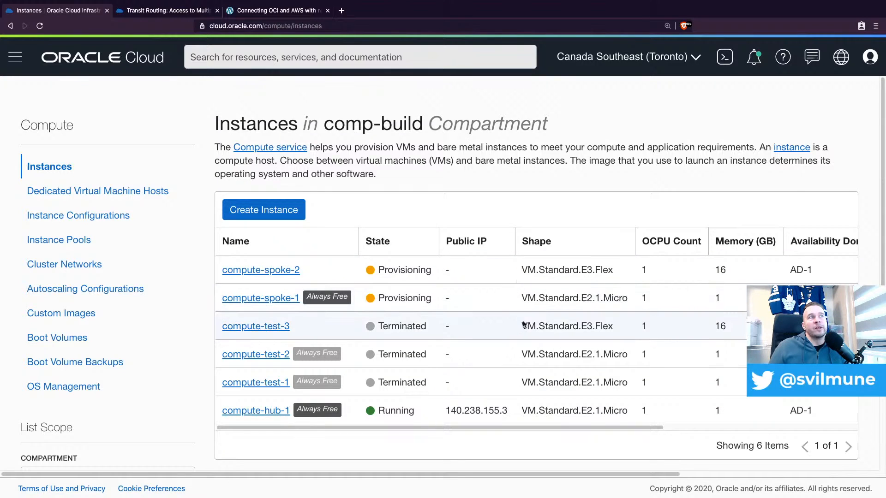
pyautogui.hscroll(2, 515, 430)
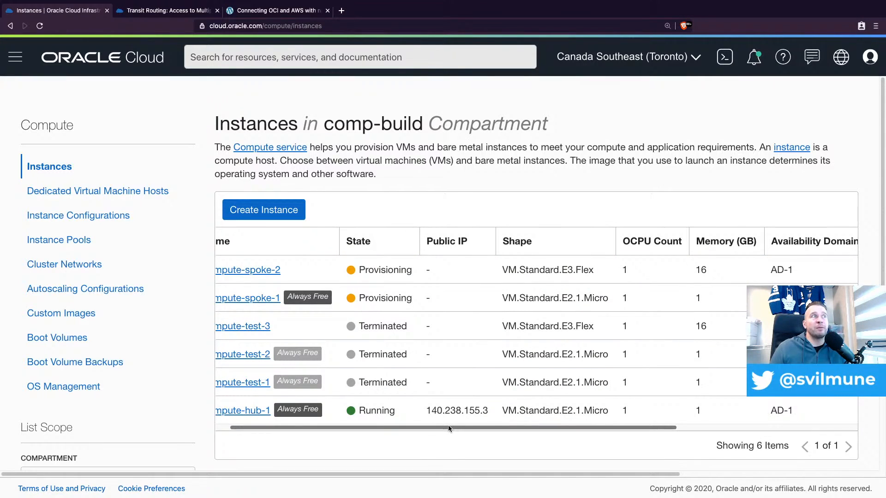
pyautogui.moveTo(448, 426)
pyautogui.mouseDown()
pyautogui.moveTo(482, 424)
pyautogui.moveTo(435, 427)
pyautogui.mouseUp()
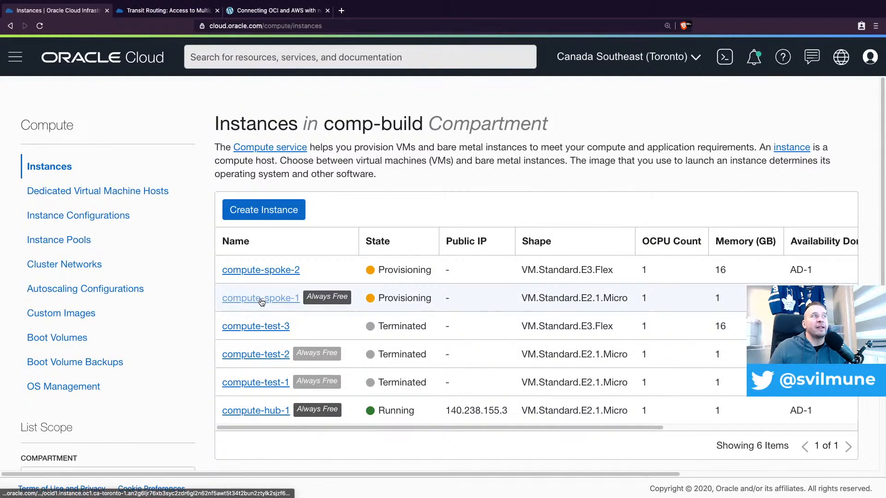
pyautogui.moveTo(531, 428); pyautogui.dragTo(752, 436)
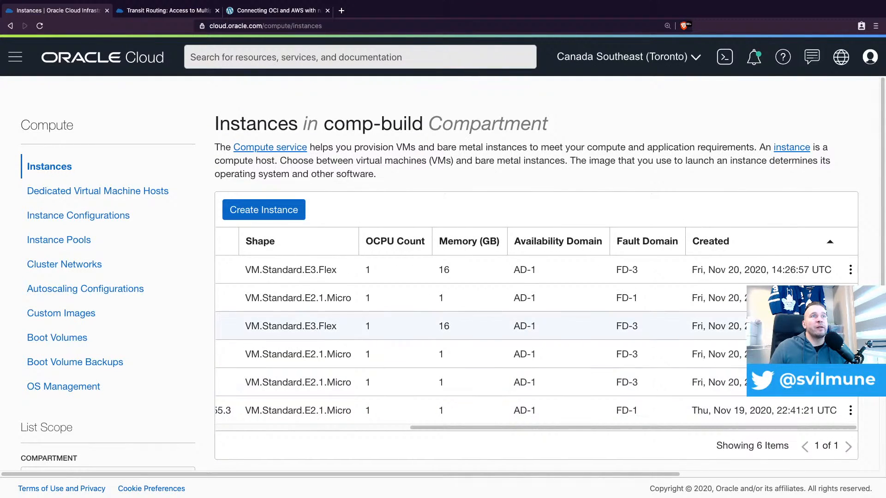
pyautogui.click(850, 270)
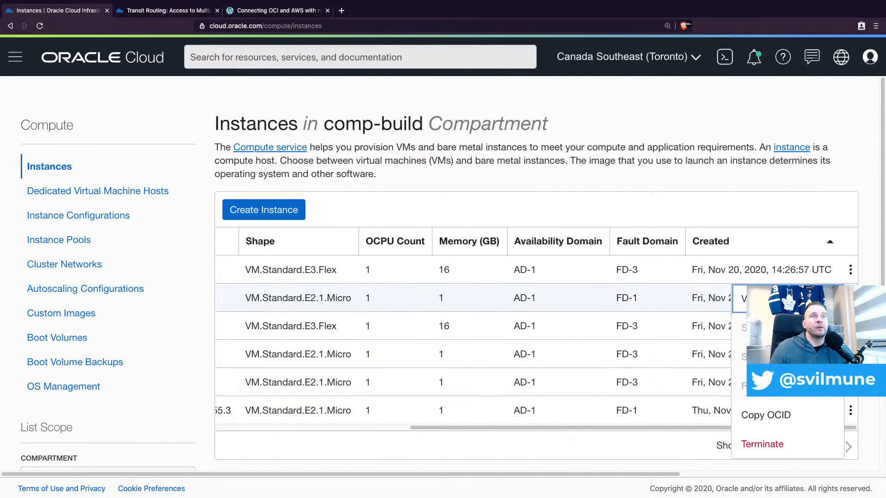
pyautogui.click(764, 444)
pyautogui.click(265, 194)
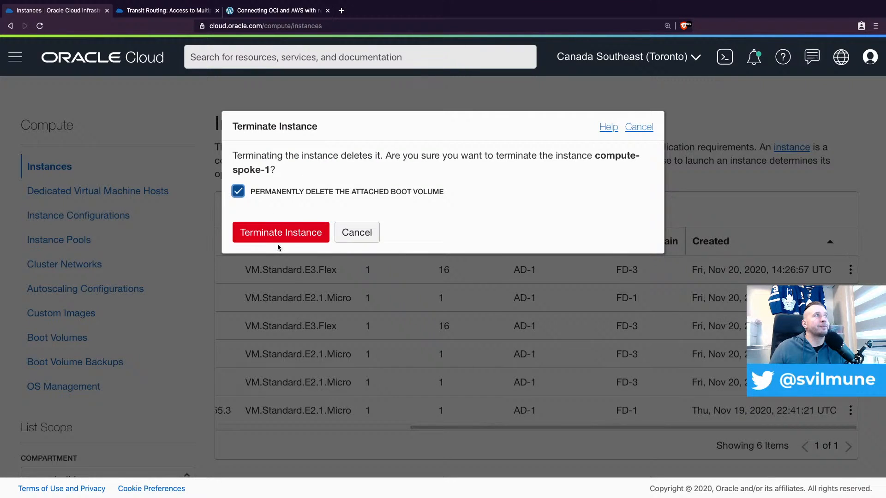
pyautogui.click(285, 238)
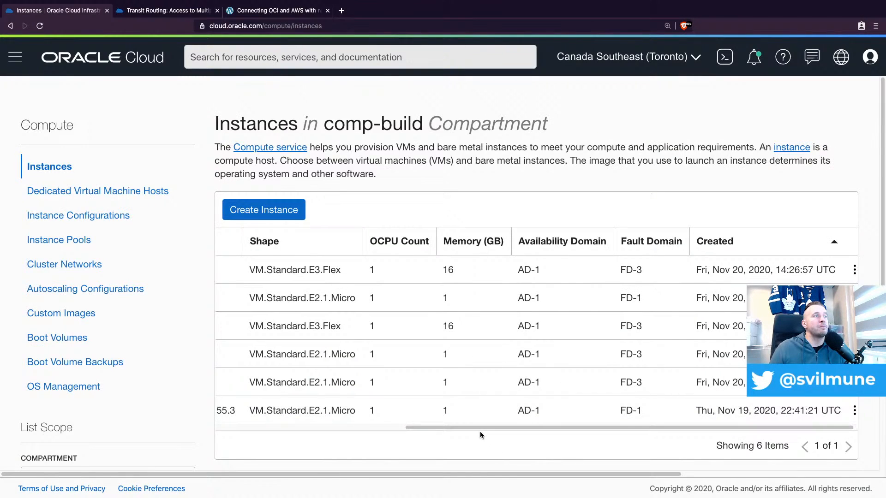
# Open the details of compute-spoke-2 and check its state, private IP address and subnet
pyautogui.hscroll(-5, 318, 421)
pyautogui.hscroll(-3, 317, 421)
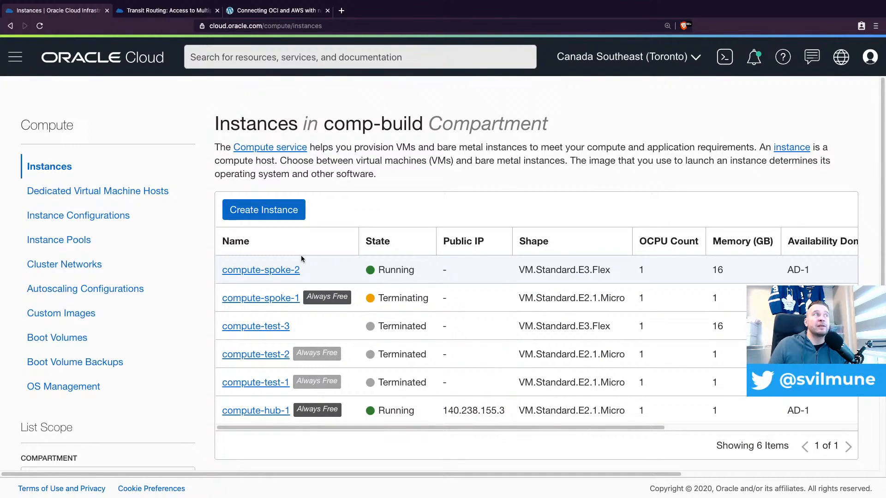
pyautogui.click(259, 271)
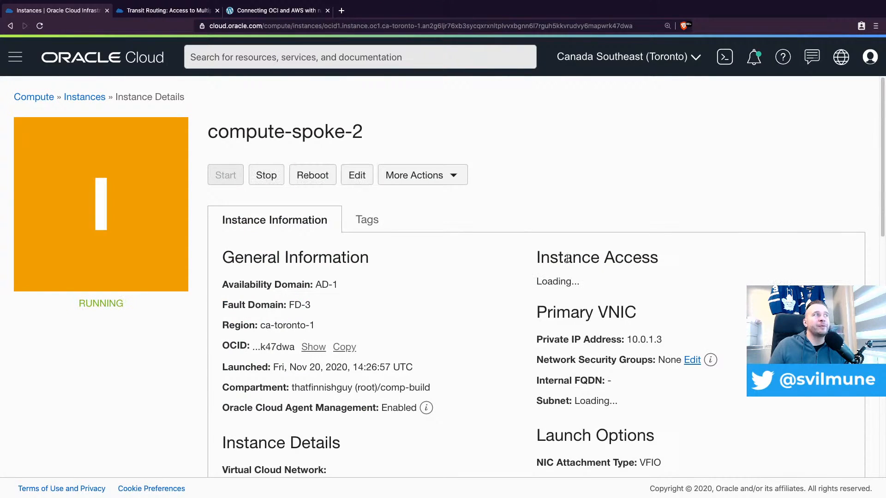
pyautogui.scroll(-1, 555, 276)
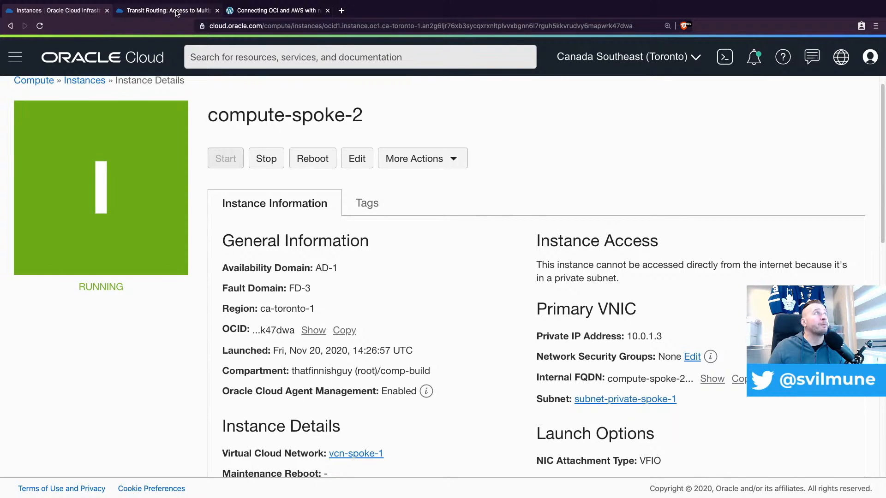
# Switch to Royal TSX and try to connect from compute-hub-1 to 10.0.1.3 over SSH with the OCI.ppk key
pyautogui.moveTo(265, 494)
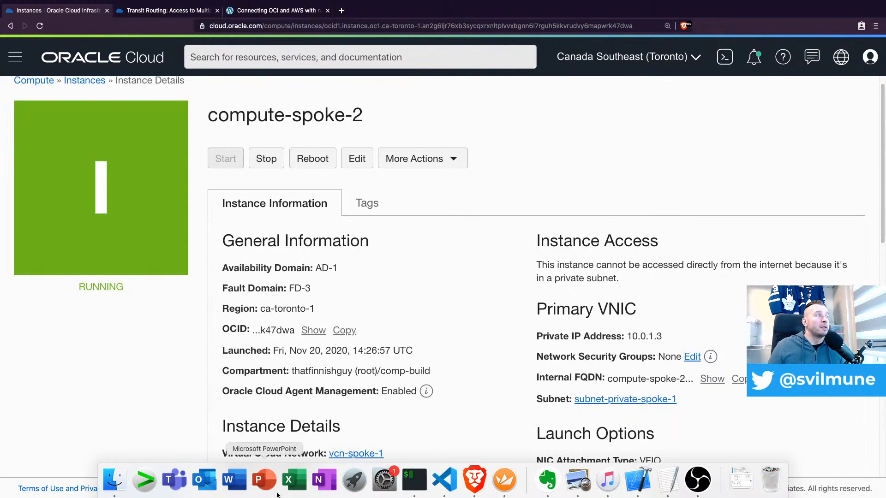
pyautogui.click(511, 489)
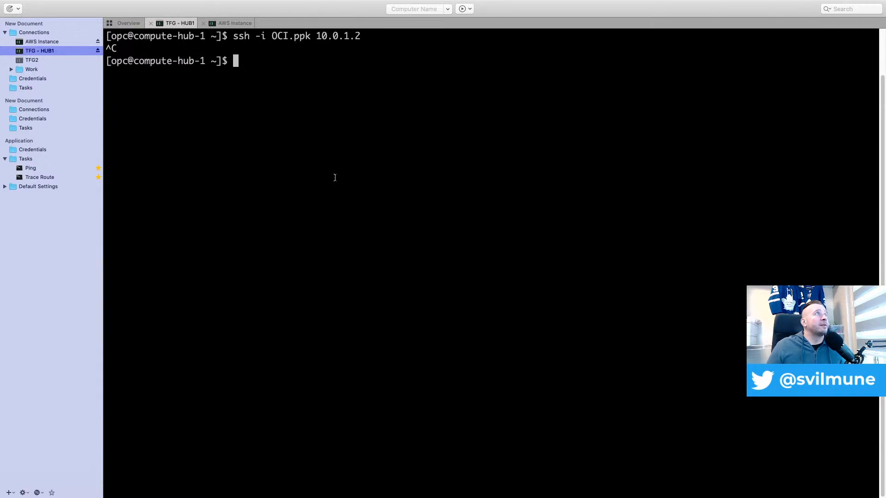
pyautogui.press('Up')
pyautogui.press('BackSpace')
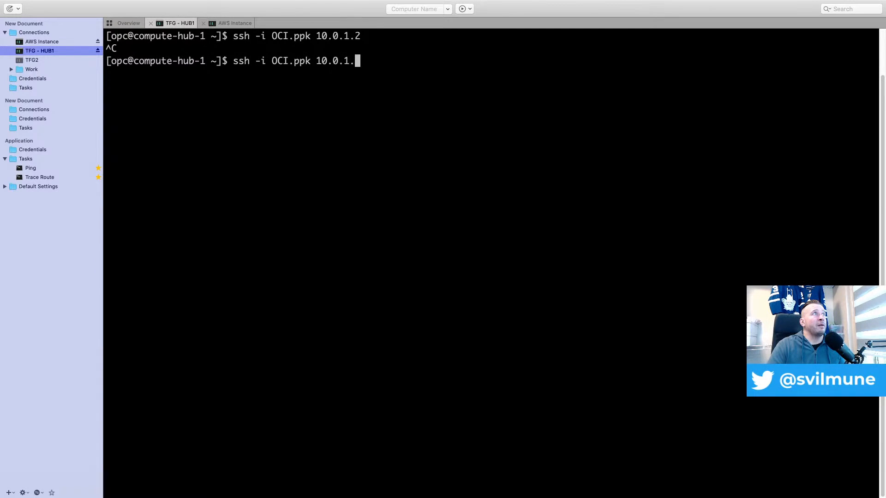
pyautogui.write('3')
pyautogui.press('Return')
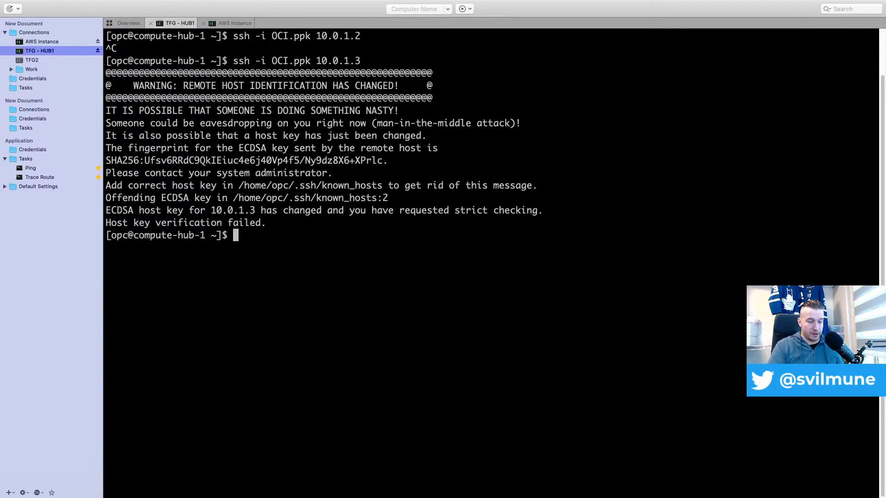
# On compute-hub-1, remove the 10.0.1.3 entry from .ssh/known_hosts in vi and save the file
pyautogui.write('cd ')
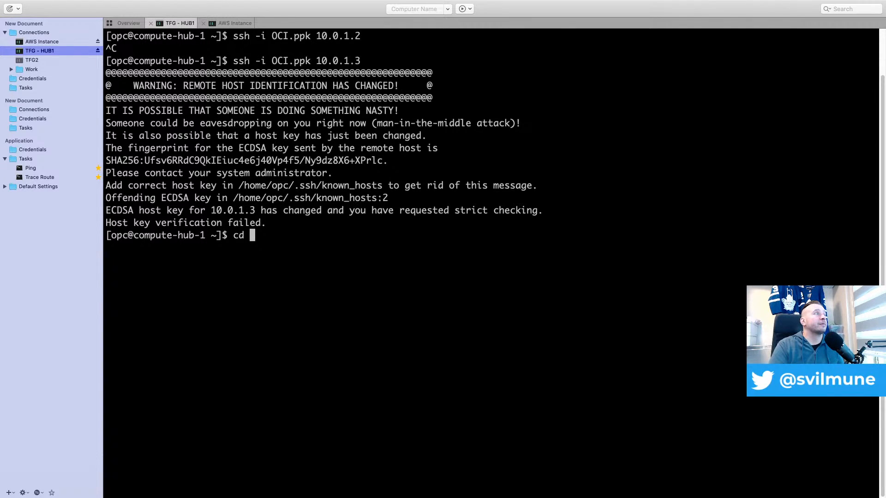
pyautogui.write('.ssh/')
pyautogui.press('Return')
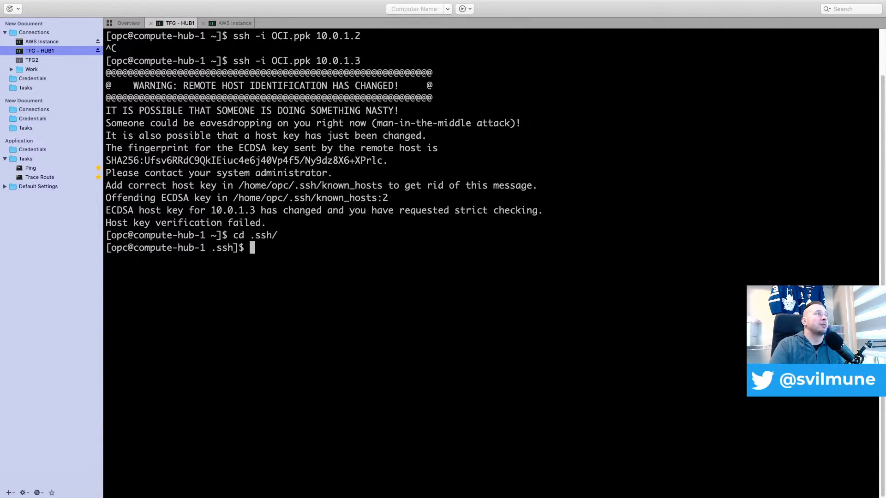
pyautogui.write('vi known_hosts')
pyautogui.press('Return')
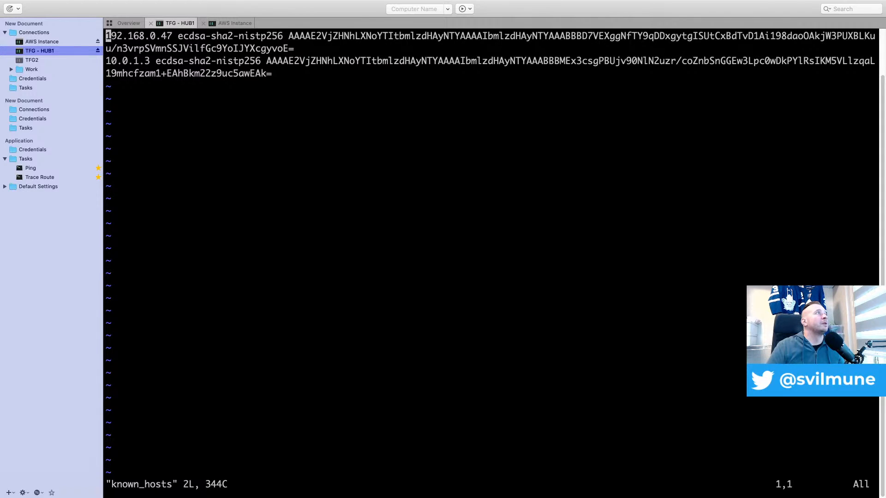
pyautogui.press('j')
pyautogui.press('d')
pyautogui.press('d')
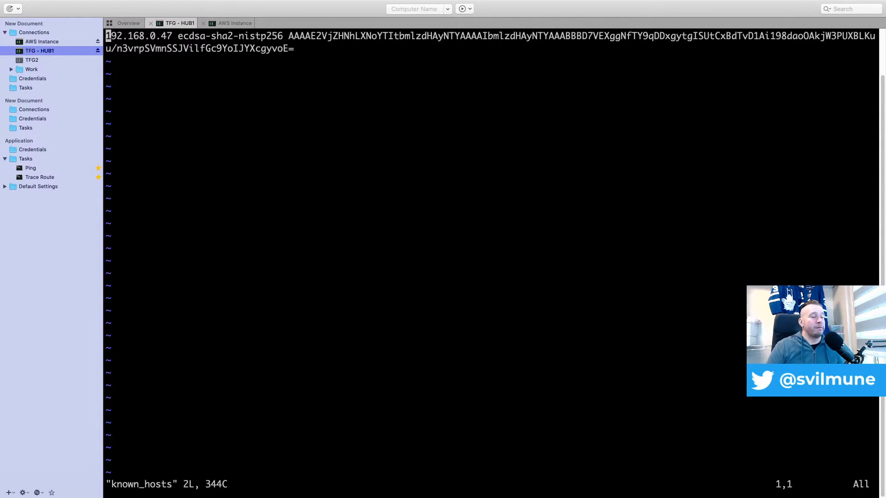
pyautogui.write(':wq')
pyautogui.press('Return')
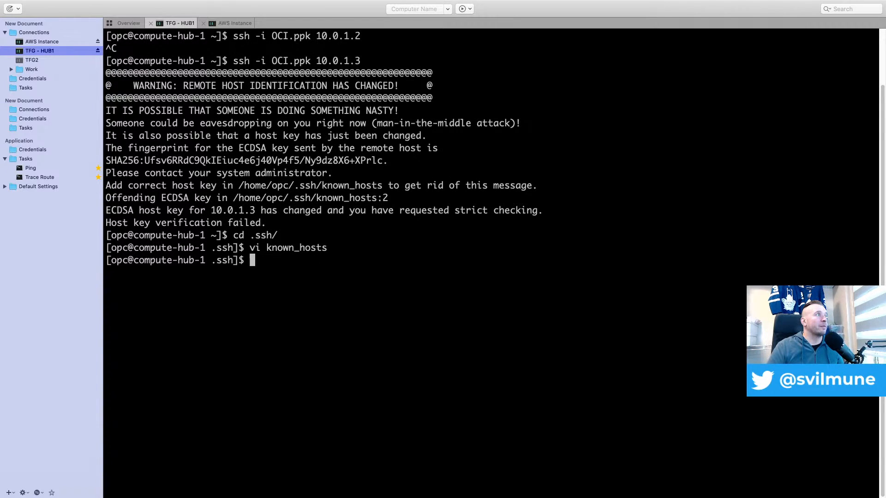
# Return to the home directory, rerun ssh -i OCI.ppk 10.0.1.3 and accept the host key
pyautogui.write('cd ..')
pyautogui.press('Return')
pyautogui.press('Up')
pyautogui.press('Up')
pyautogui.press('Up')
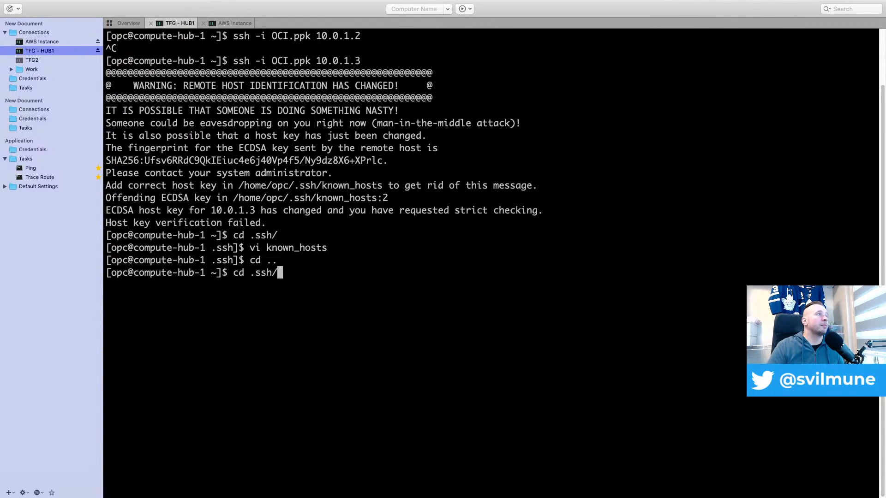
pyautogui.press('Up')
pyautogui.press('Return')
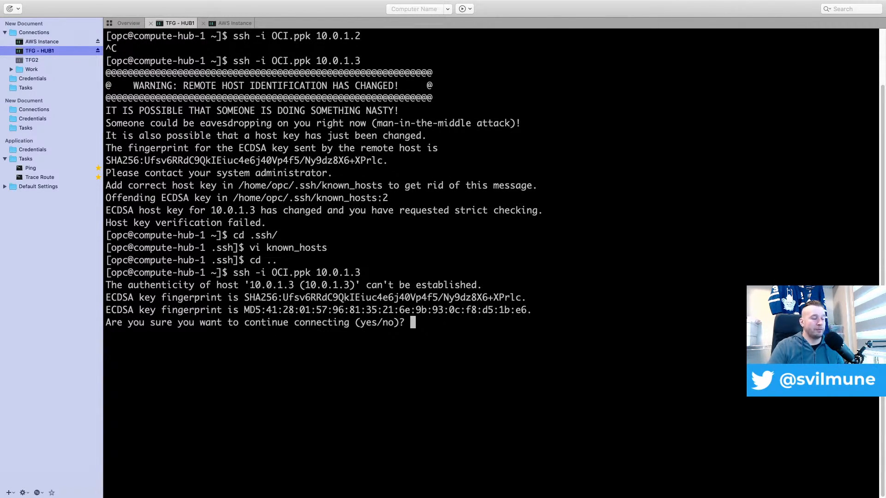
pyautogui.write('yes')
pyautogui.press('Return')
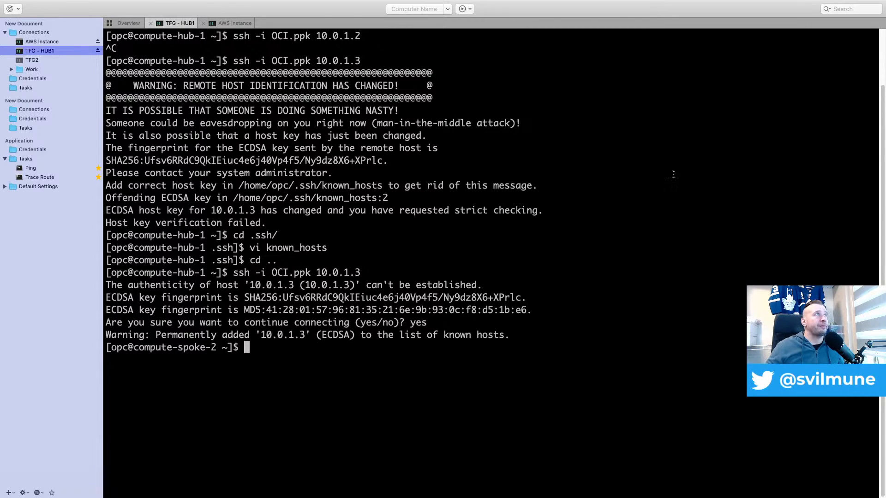
pyautogui.click(233, 23)
pyautogui.press('Up')
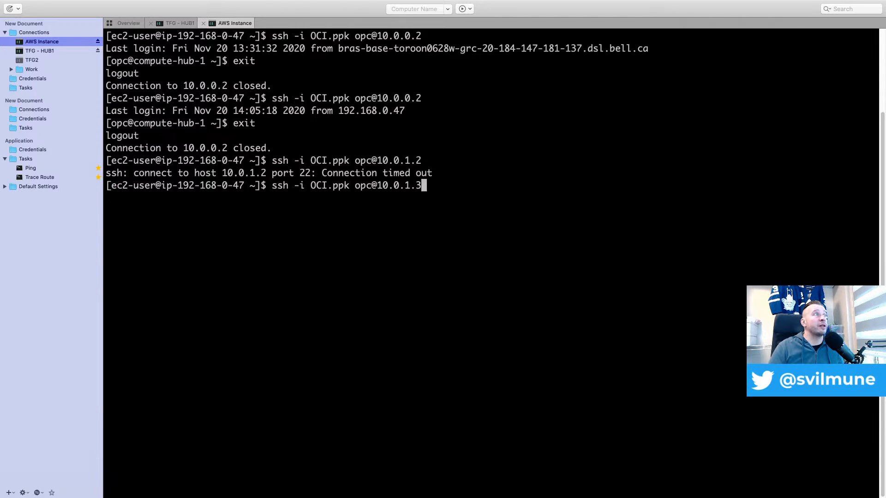
pyautogui.press('Return')
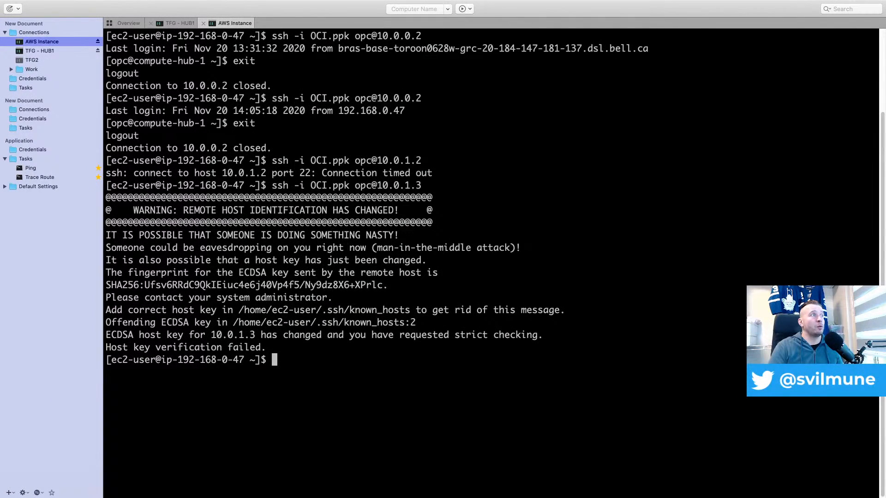
# On the AWS instance, delete all host entries from .ssh/known_hosts in vi and save the file
pyautogui.write('cd .s')
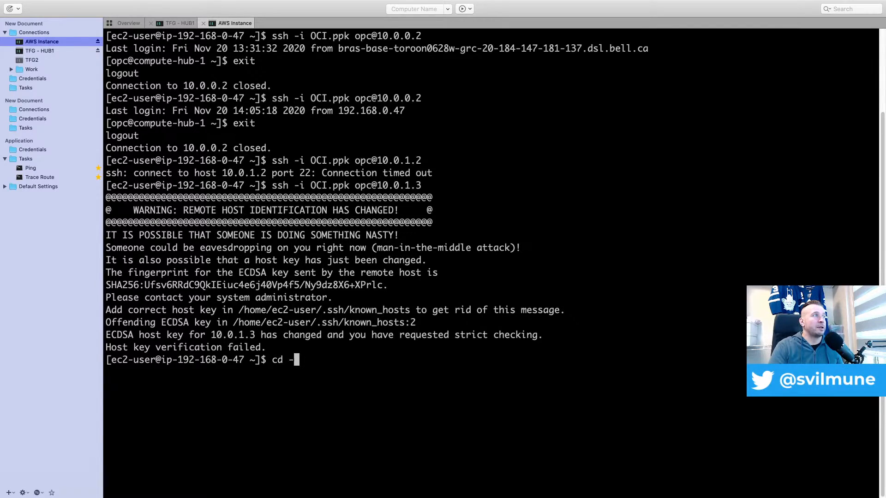
pyautogui.press('Tab')
pyautogui.press('Return')
pyautogui.write('vi k')
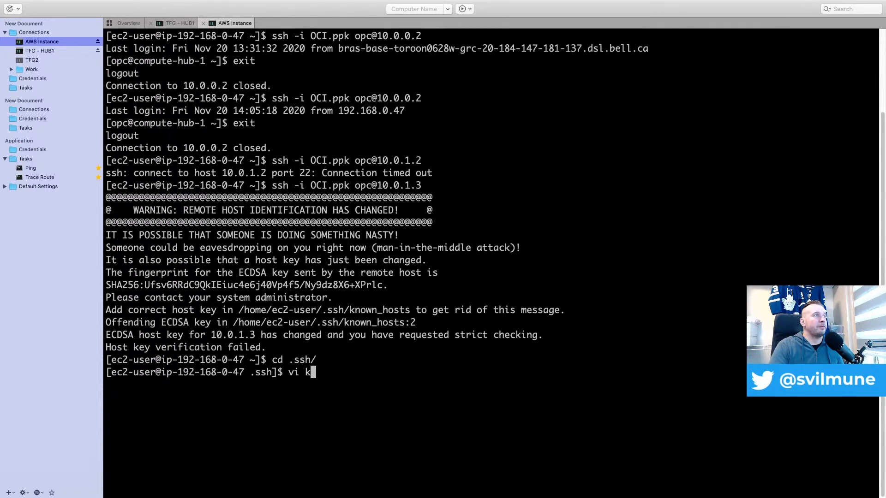
pyautogui.press('Tab')
pyautogui.press('Return')
pyautogui.press('j')
pyautogui.press('d')
pyautogui.press('d')
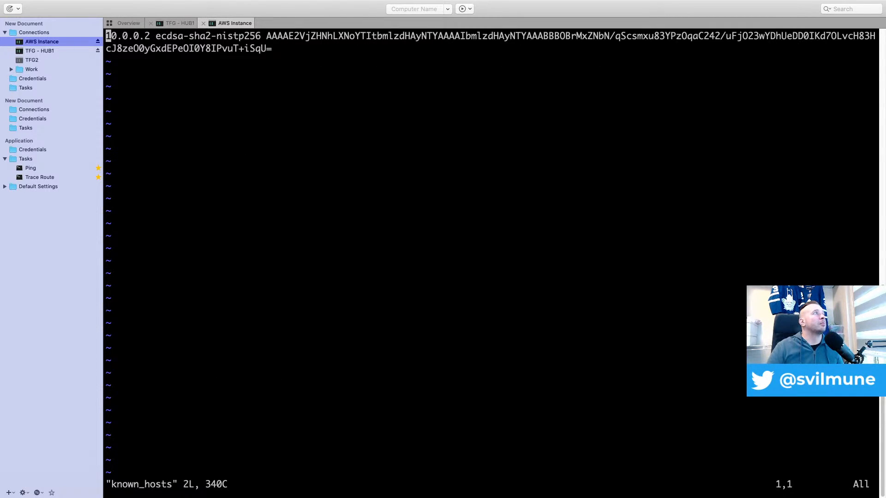
pyautogui.press('d')
pyautogui.press('d')
pyautogui.write(':wq')
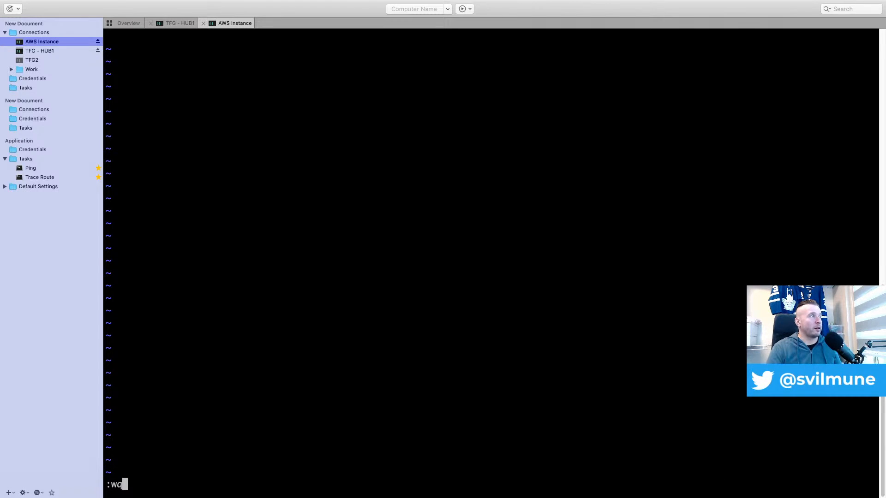
pyautogui.press('Return')
pyautogui.press('Up')
pyautogui.press('Up')
pyautogui.press('Up')
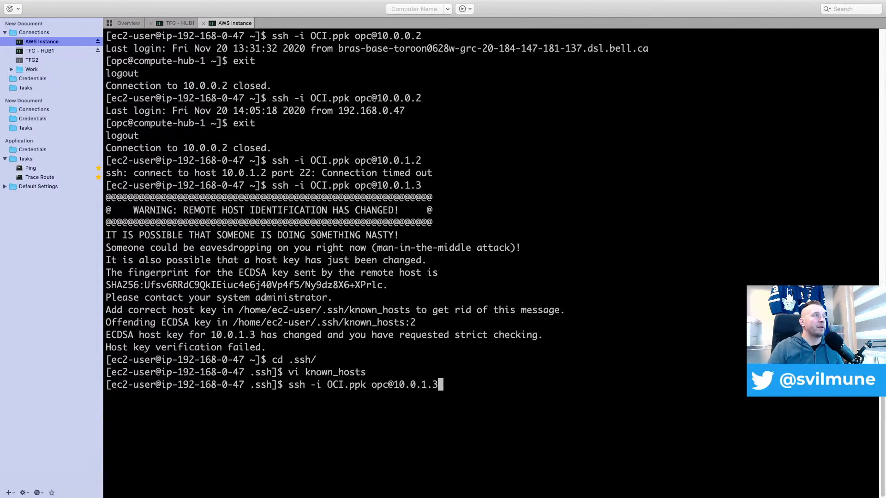
pyautogui.press('Return')
pyautogui.write('yes')
pyautogui.press('Return')
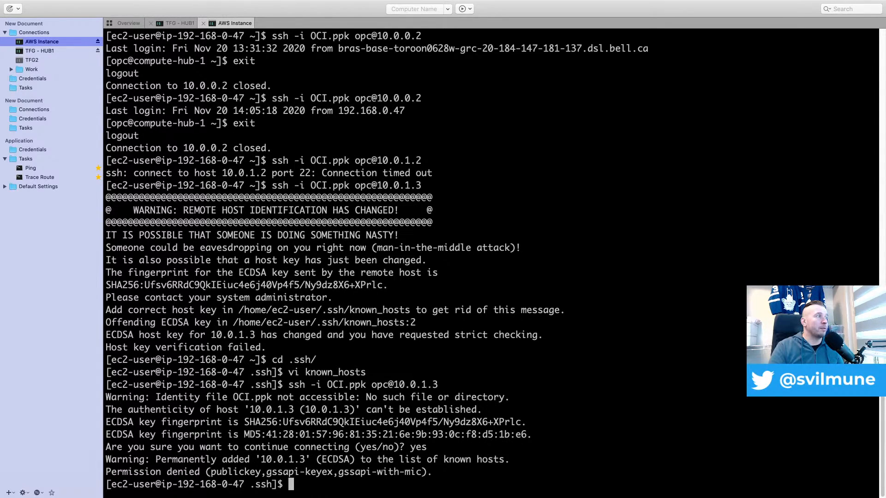
pyautogui.write('cd ..')
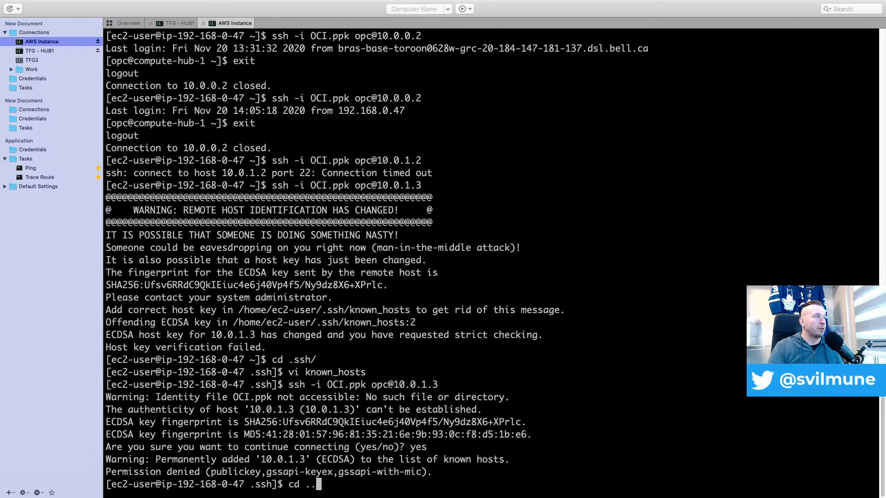
pyautogui.press('Return')
pyautogui.press('Up')
pyautogui.press('Up')
pyautogui.press('Return')
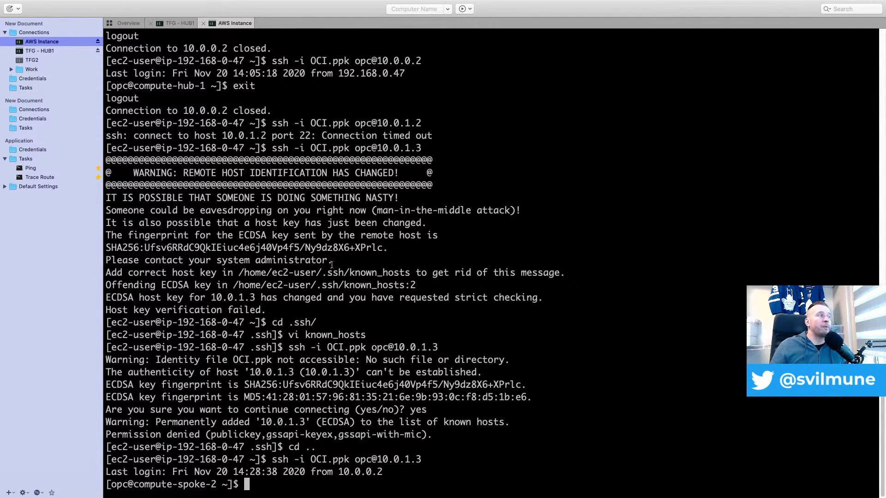
pyautogui.write('exit')
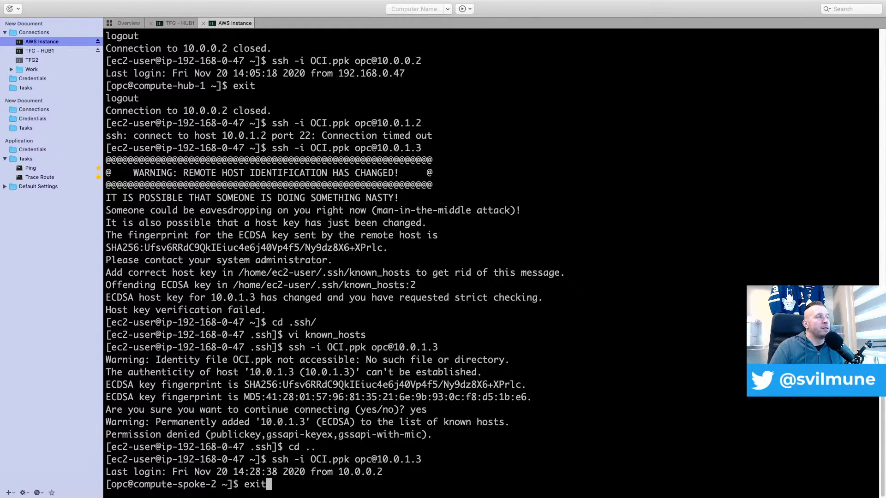
pyautogui.press('Return')
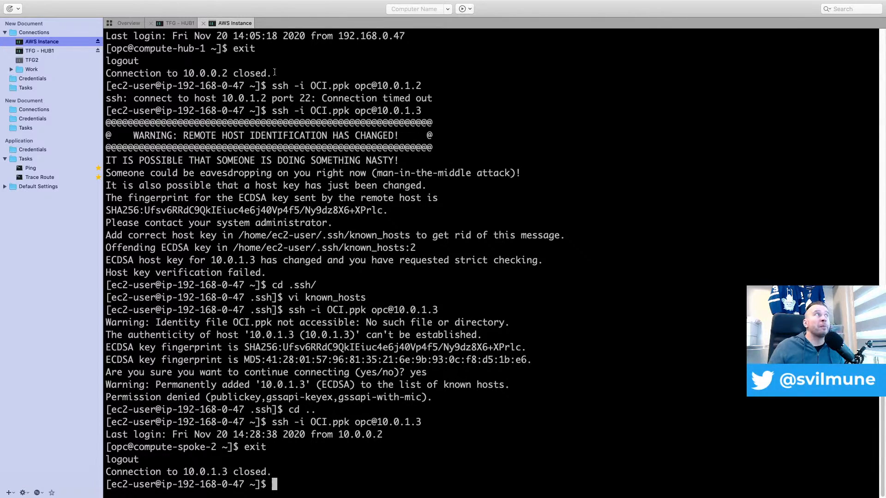
# In the TFG - HUB1 session on compute-spoke-2, create AWS.ppk in vi, paste the AWS RSA private key into it and save the file
pyautogui.click(178, 26)
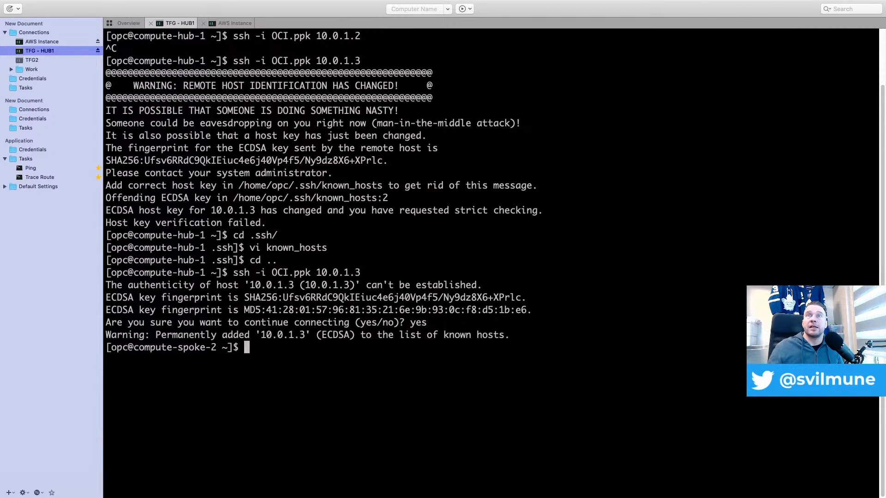
pyautogui.press('super+Tab')
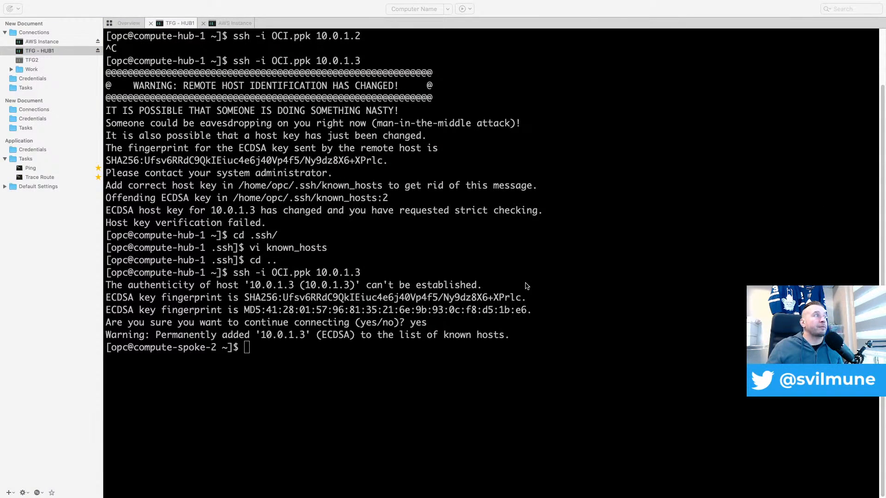
pyautogui.press('super+Tab')
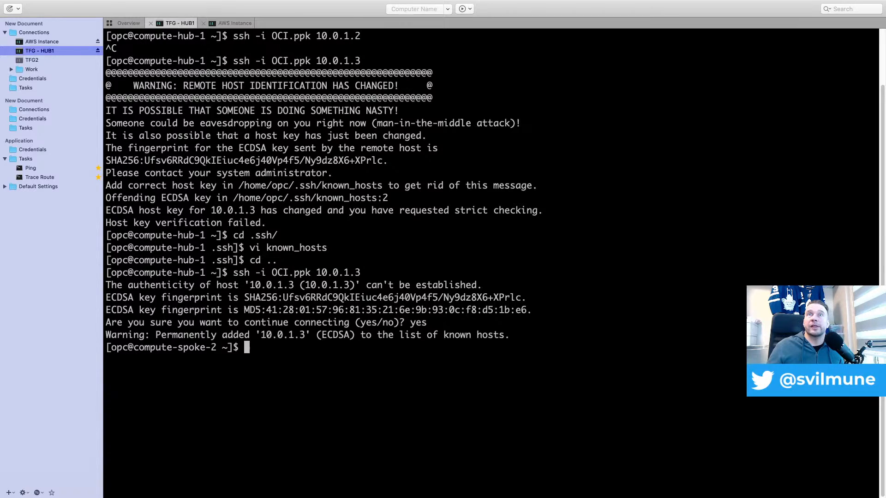
pyautogui.press('super+Tab')
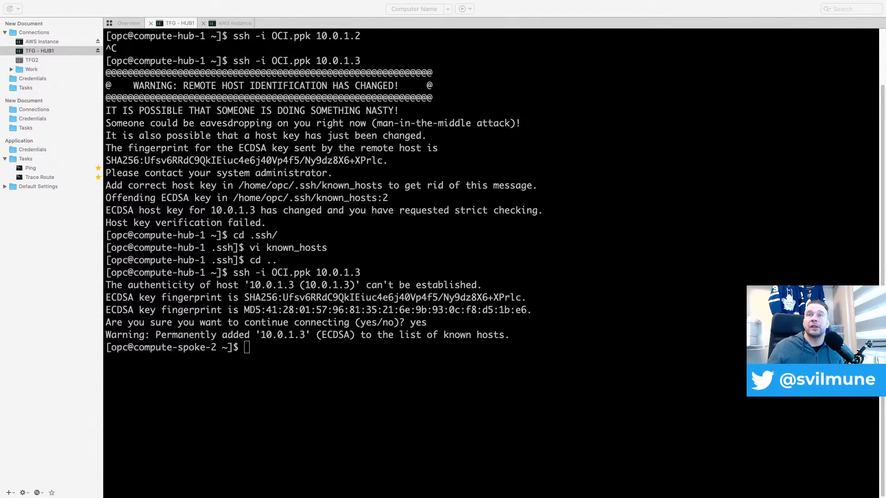
pyautogui.press('super+Tab')
pyautogui.write('vi ')
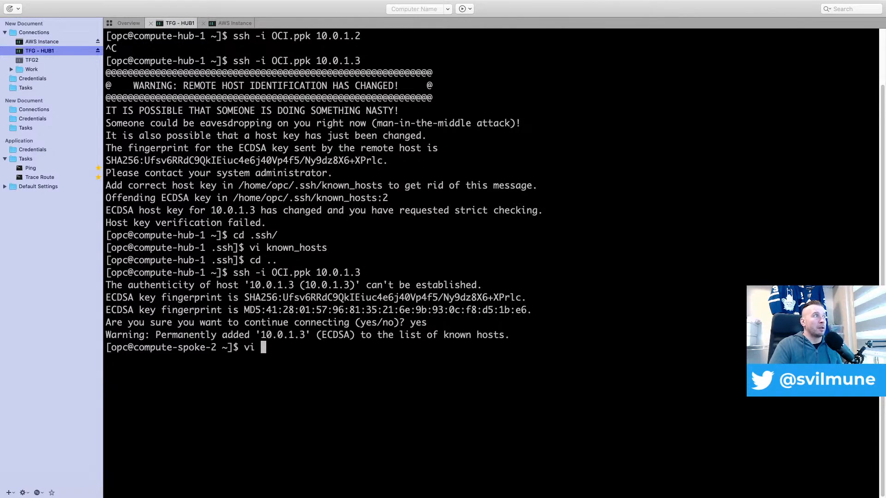
pyautogui.write('AWS.ppk')
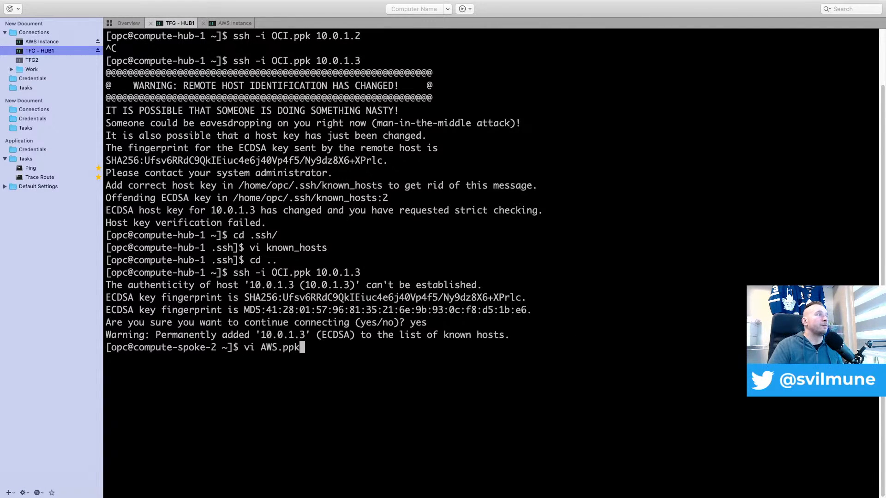
pyautogui.press('Return')
pyautogui.press('i')
pyautogui.press('super+v')
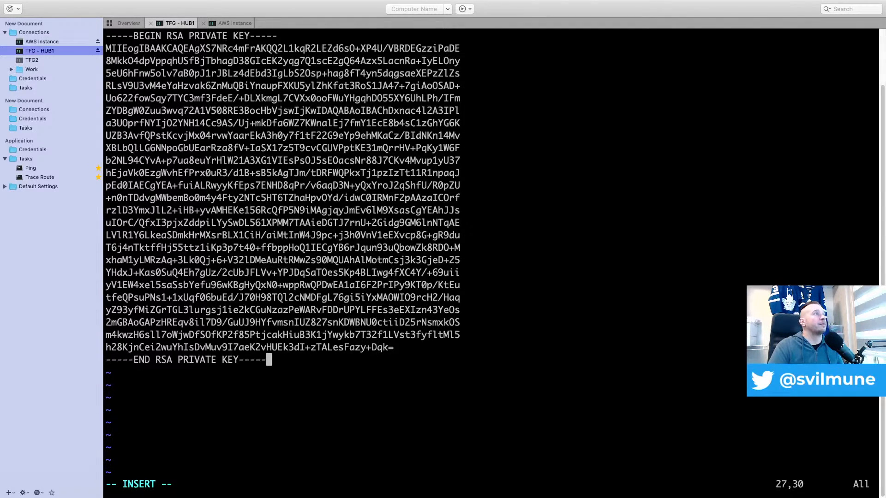
pyautogui.press('Escape')
pyautogui.write(':wq')
pyautogui.press('Return')
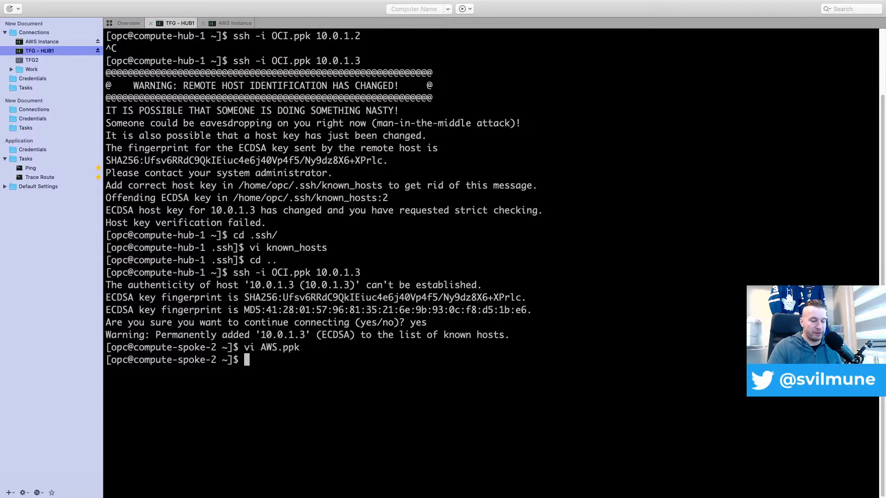
# Set the permissions of AWS.ppk to 600 with chmod
pyautogui.write('chmod 600')
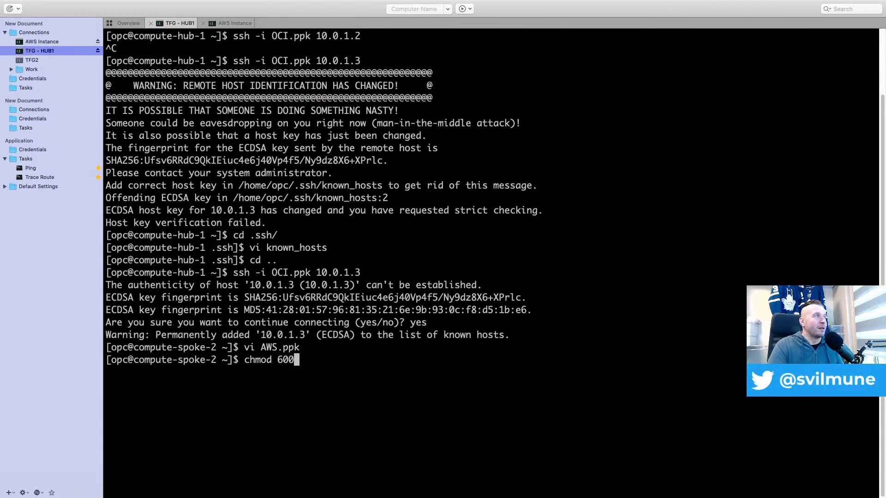
pyautogui.press('Return')
pyautogui.press('Up')
pyautogui.write('AWS.ppk')
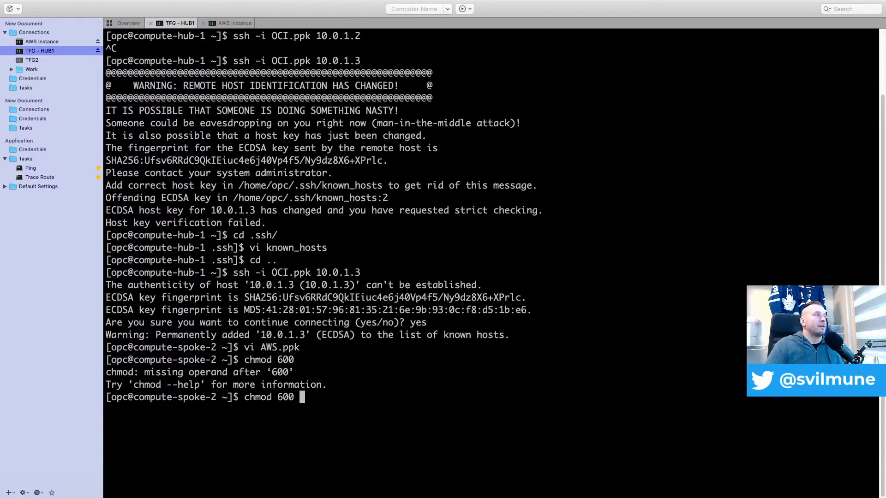
pyautogui.press('Return')
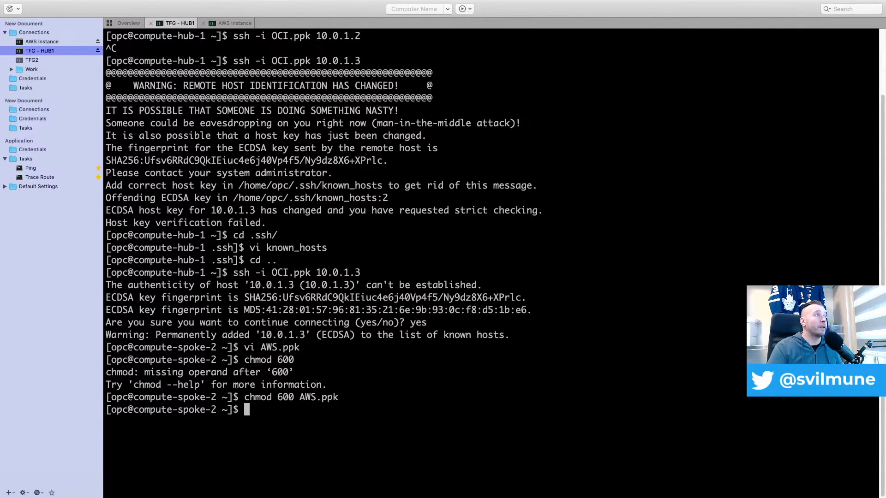
pyautogui.write('ssh')
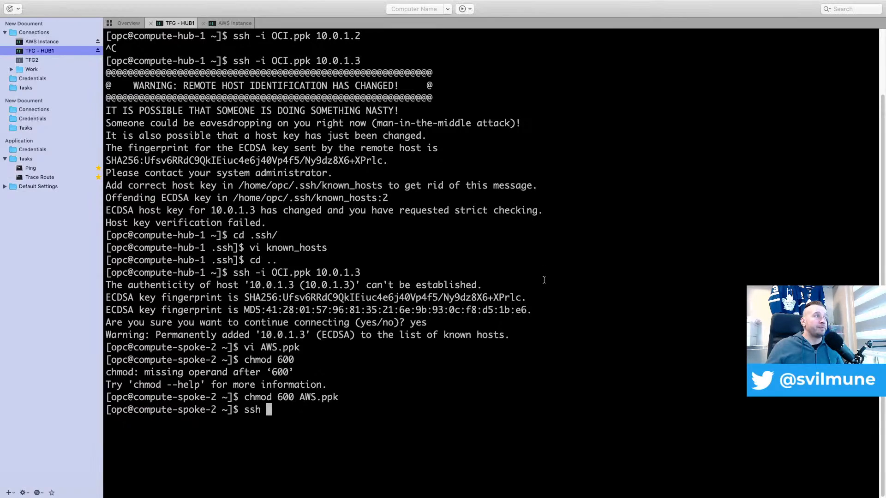
pyautogui.write('-i AQ')
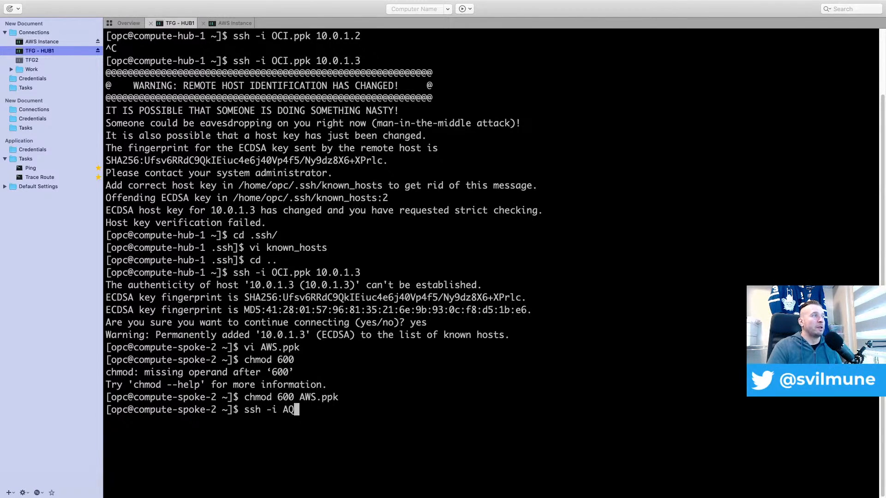
pyautogui.press('BackSpace')
pyautogui.write('W')
pyautogui.press('Tab')
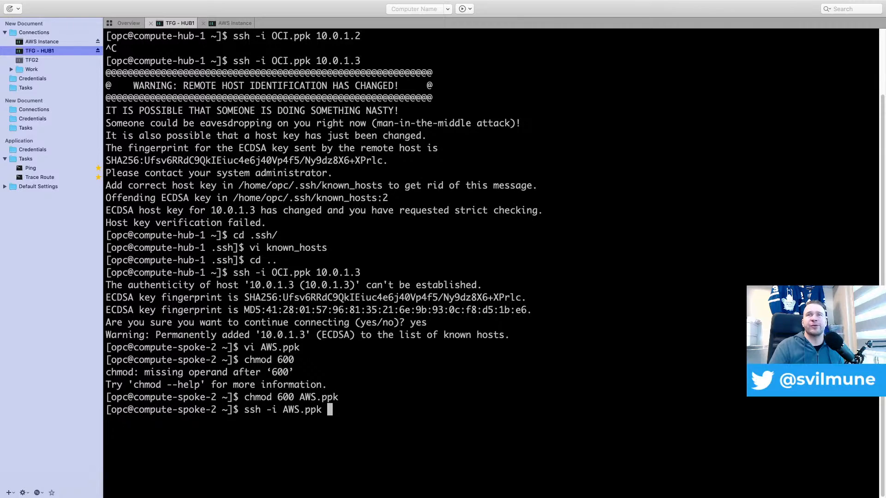
pyautogui.write('ec')
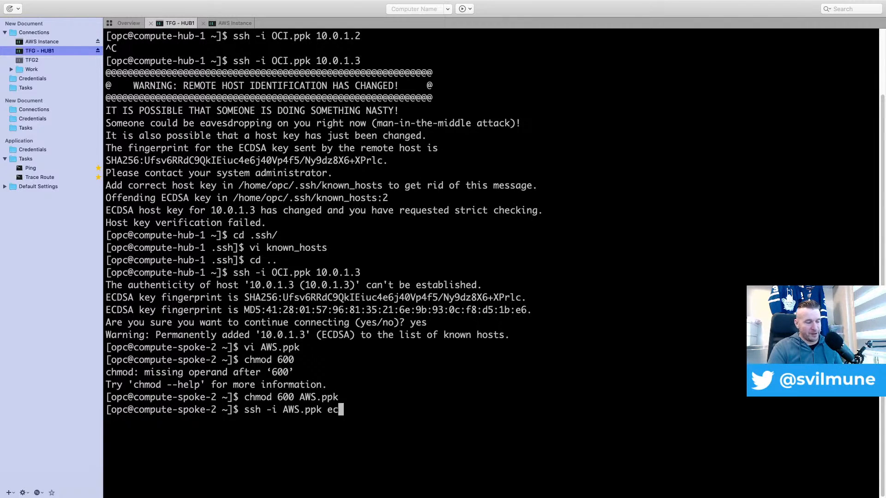
pyautogui.write('2-user@')
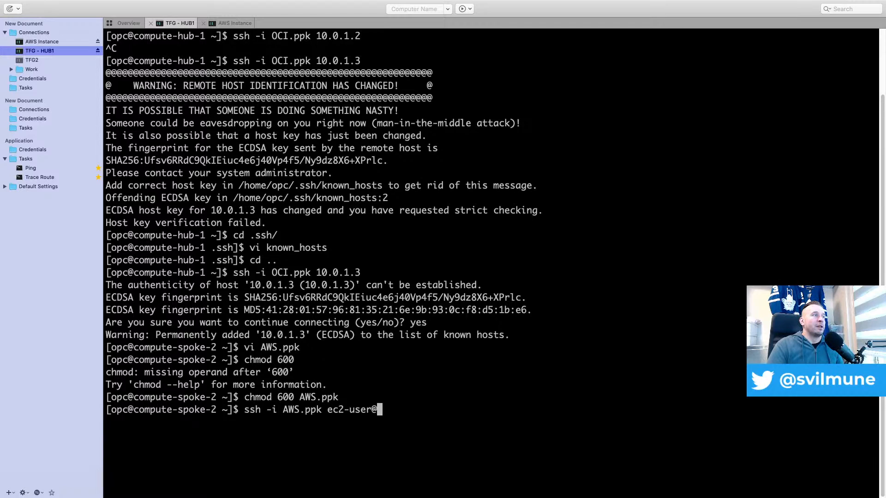
pyautogui.write('192.168.0.47')
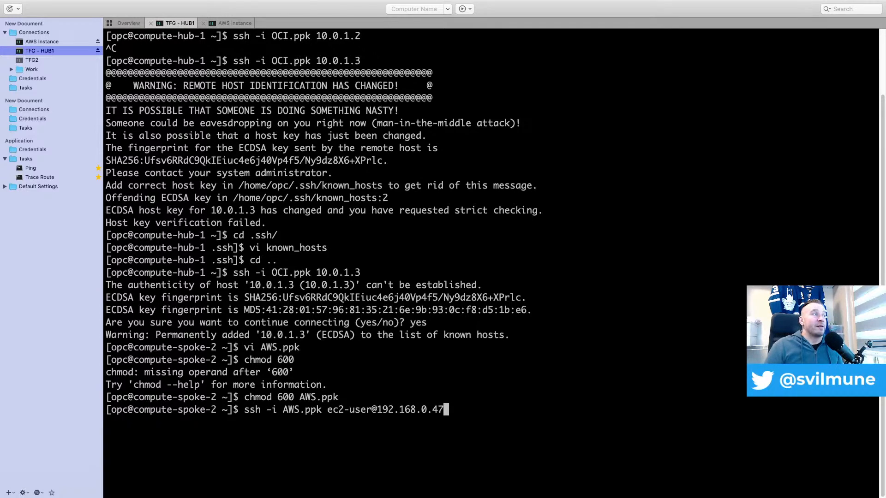
pyautogui.press('Return')
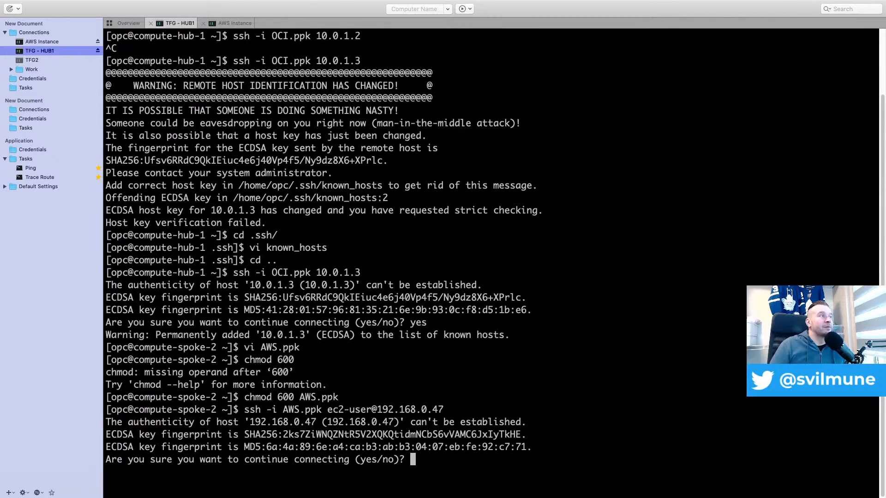
pyautogui.write('yes')
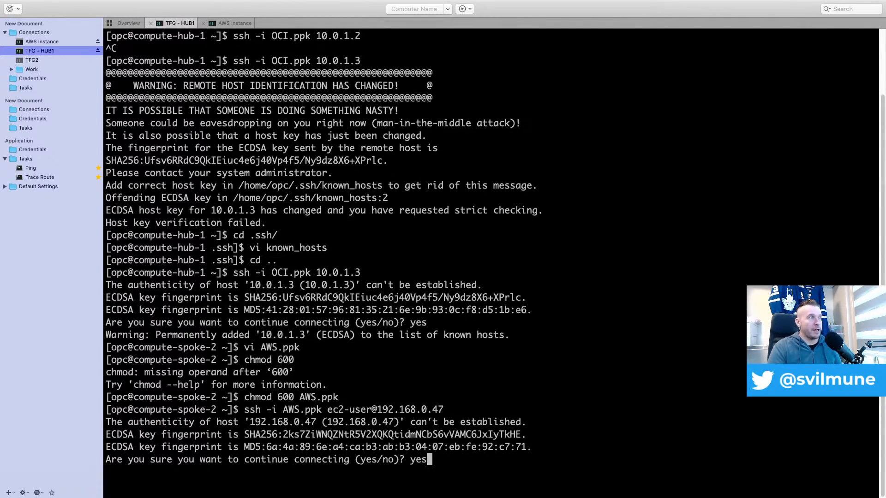
pyautogui.press('Return')
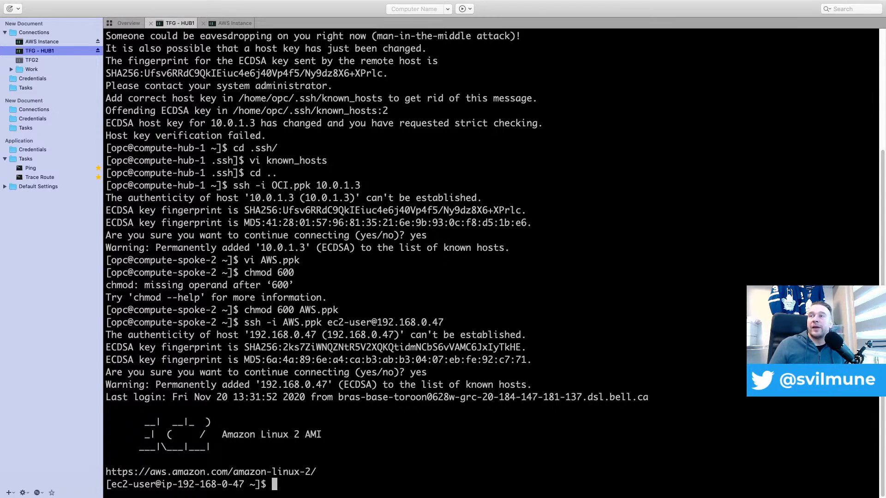
pyautogui.press('super+Tab')
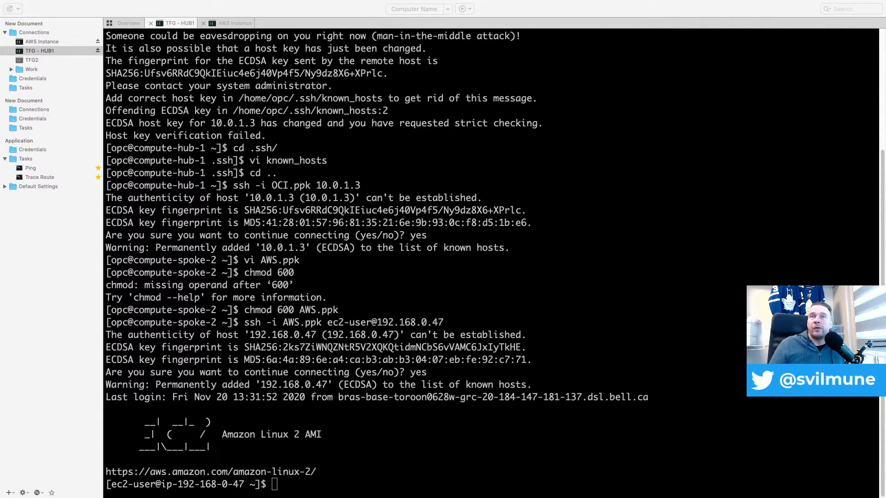